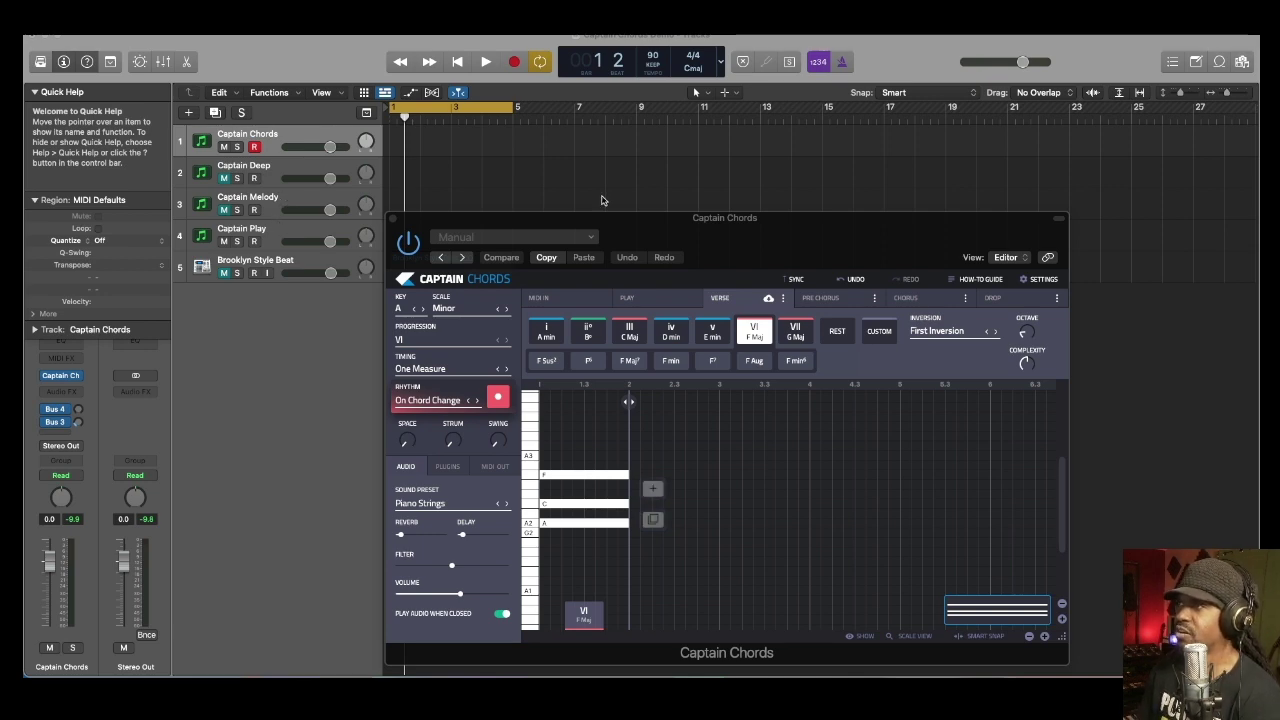
# Move the Captain Chords window higher and briefly play back the F major chord with the current sound.
pyautogui.moveTo(605, 217); pyautogui.dragTo(608, 183)
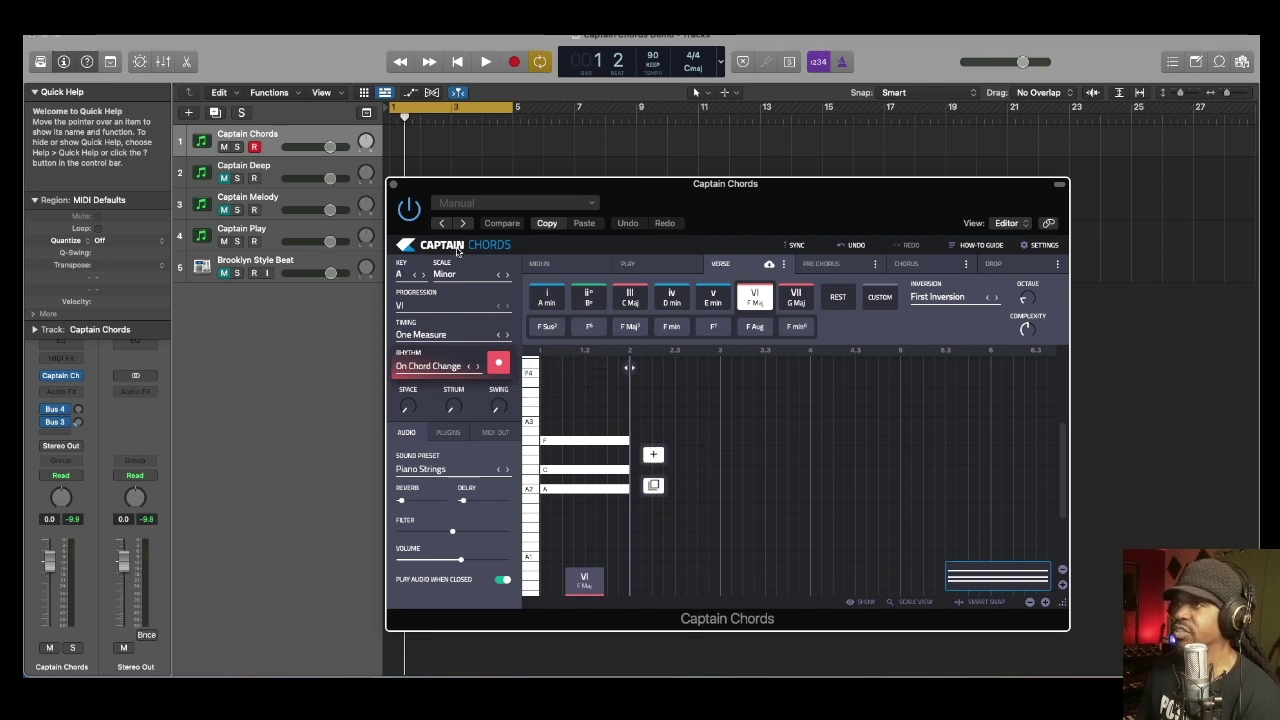
pyautogui.press('space')
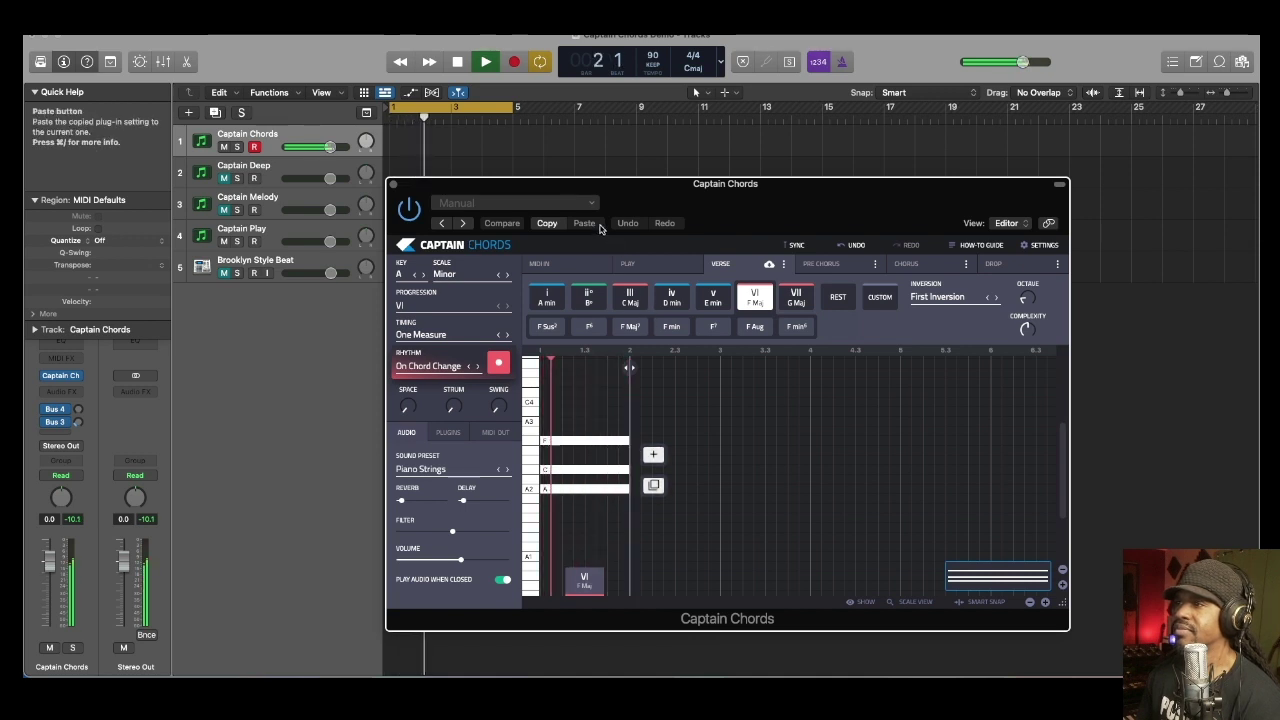
pyautogui.press('space')
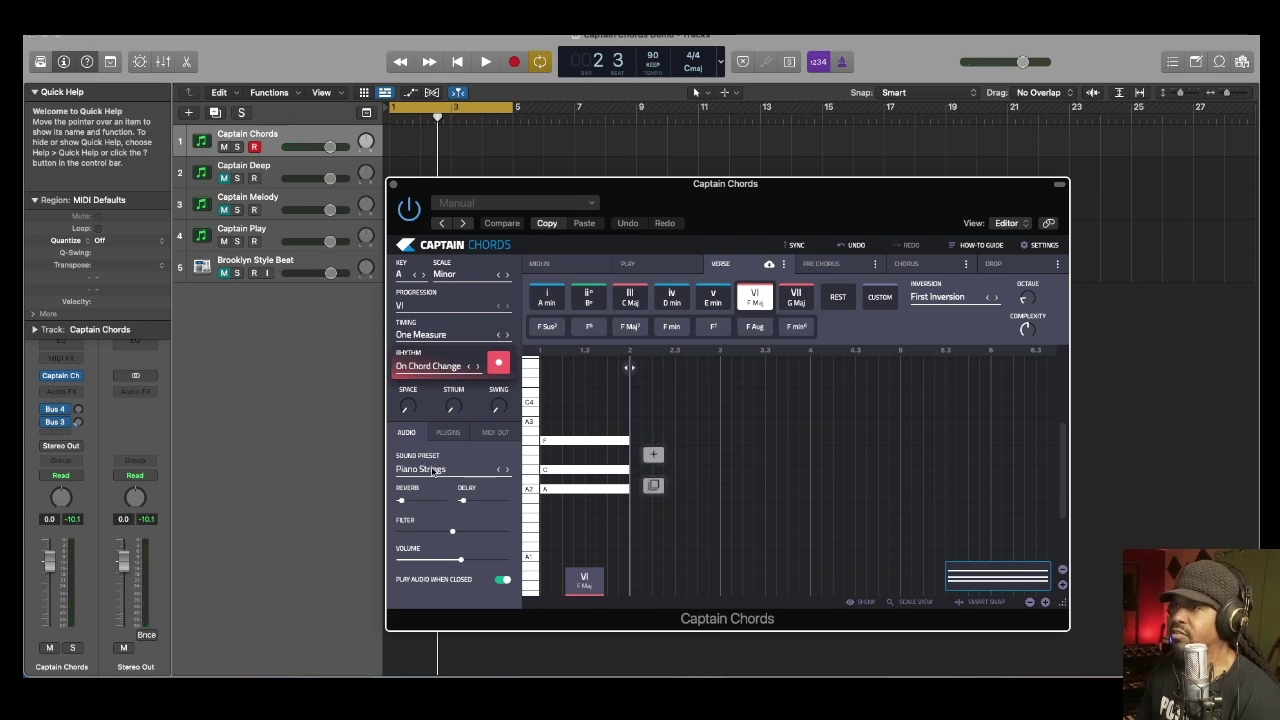
# Open the sound preset browser and look through the instrument categories from Guitar to Voice.
pyautogui.click(433, 470)
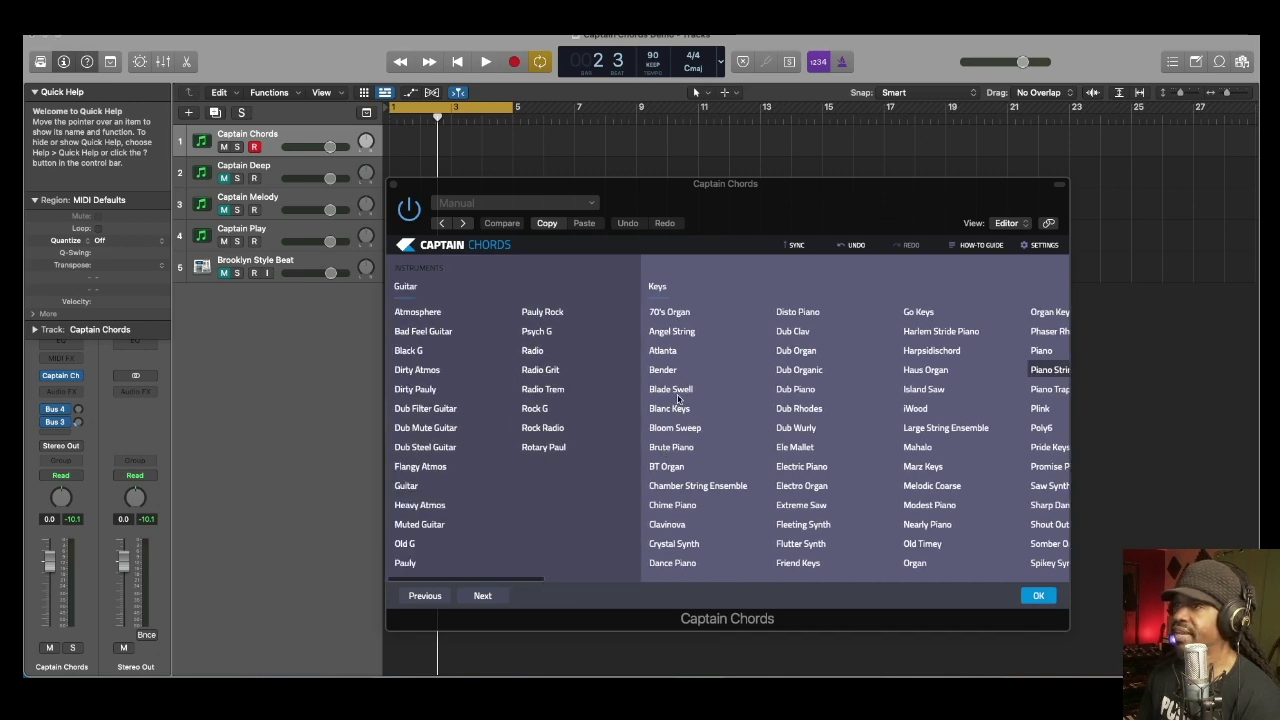
pyautogui.hscroll(3, 686, 400)
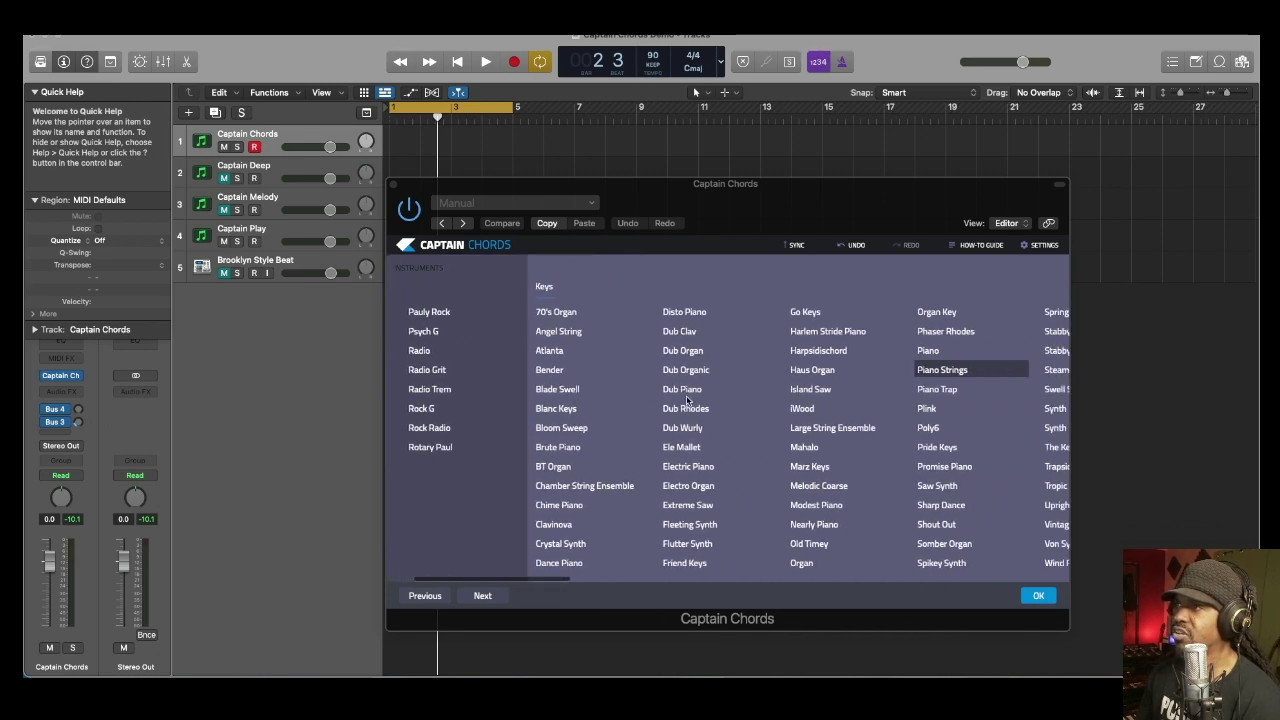
pyautogui.hscroll(10, 687, 400)
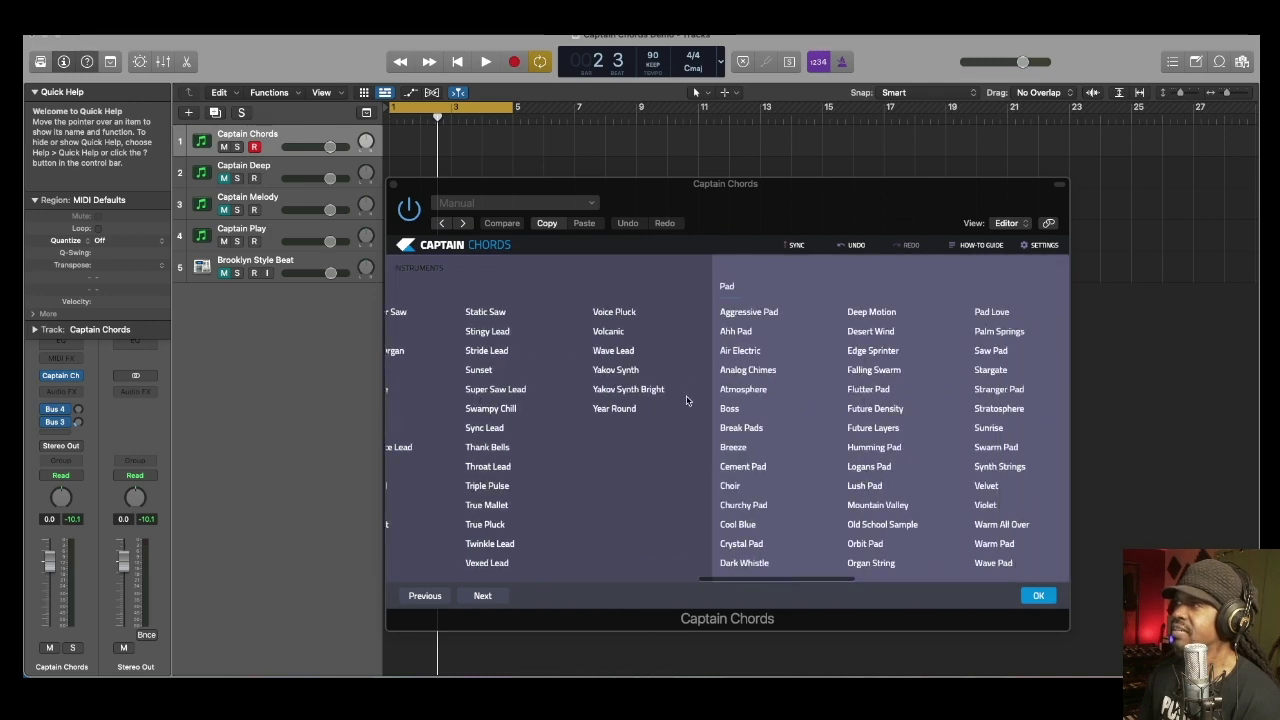
pyautogui.hscroll(10, 686, 400)
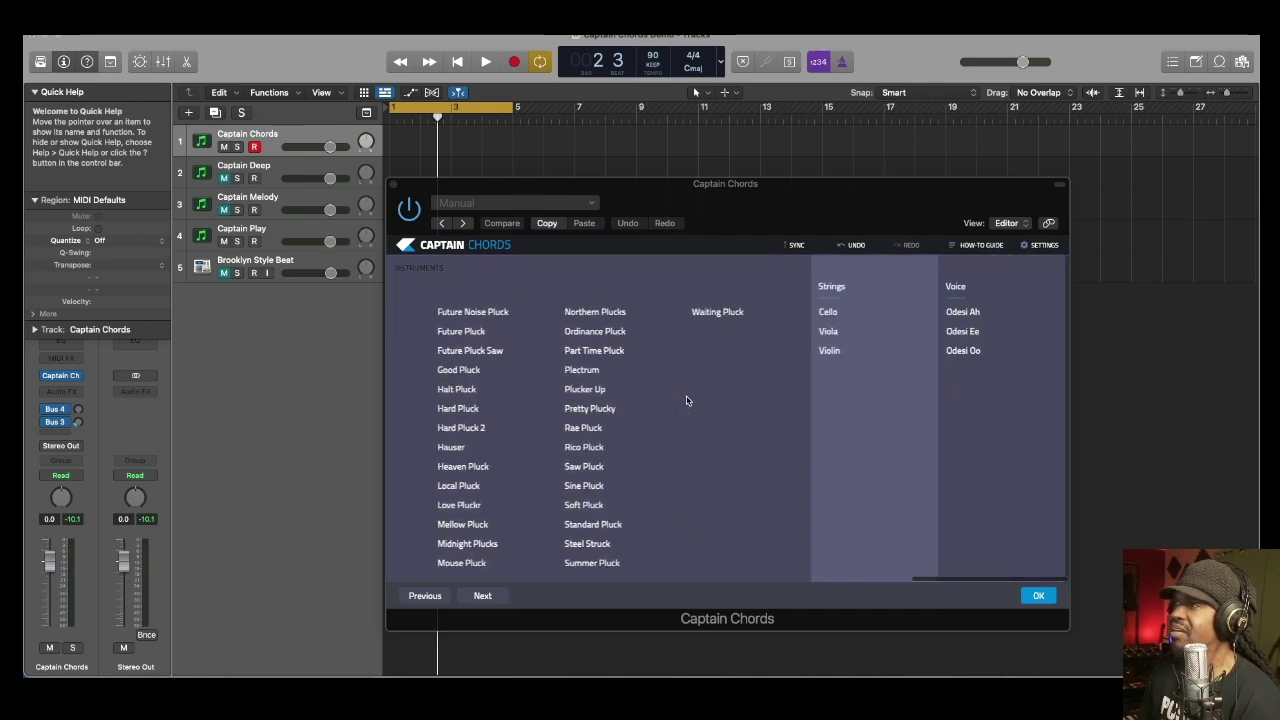
pyautogui.hscroll(-10, 686, 400)
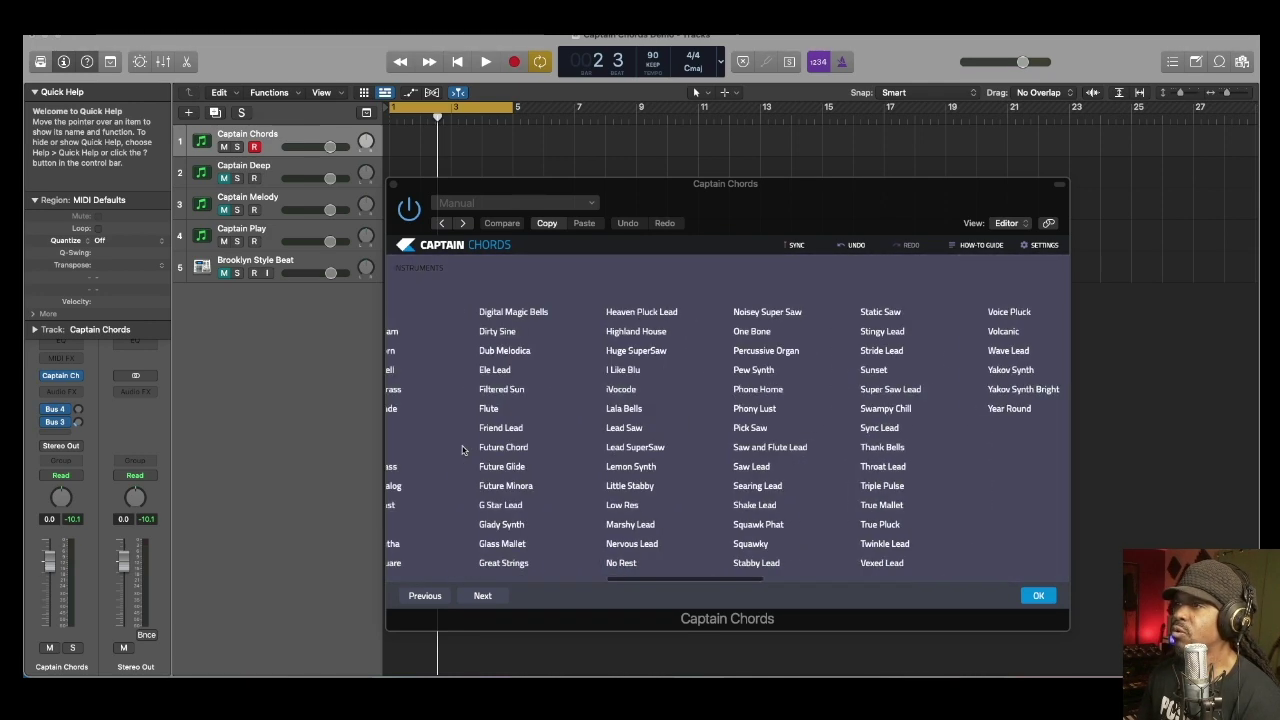
pyautogui.hscroll(-10, 462, 449)
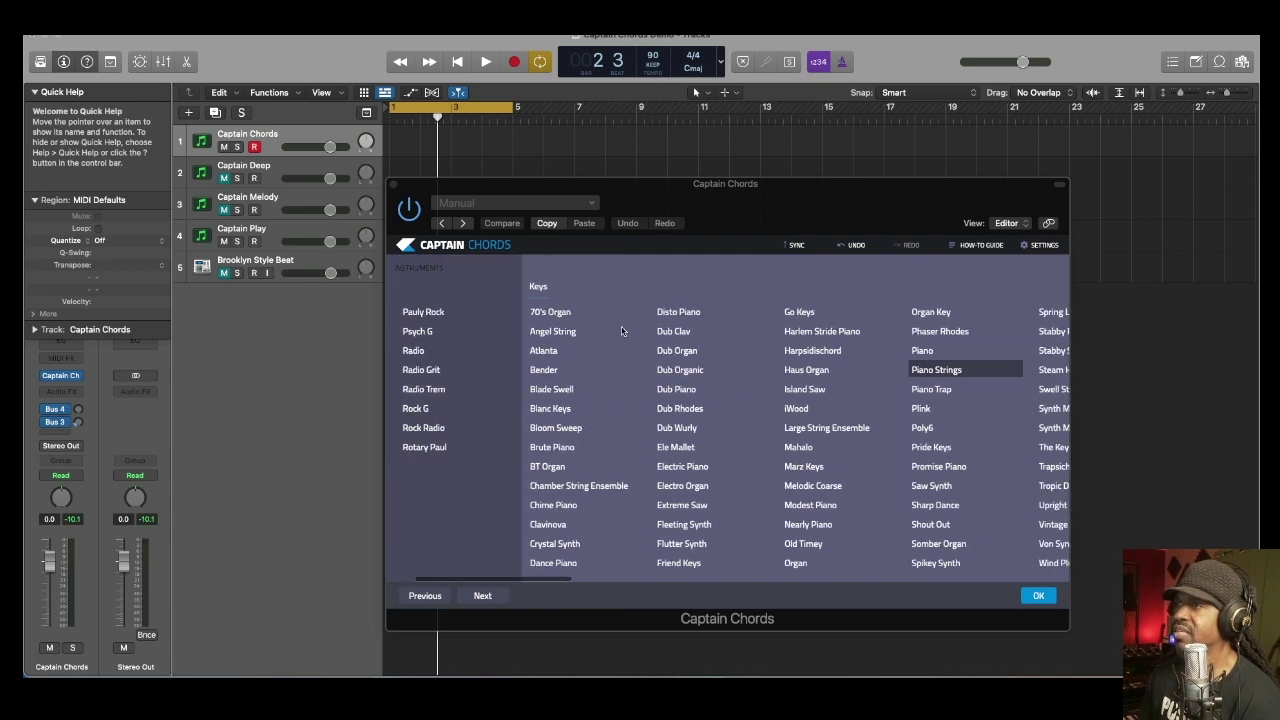
# Audition consecutive Keys presets from Dub Organ down past Dub Rhodes and Electro Organ.
pyautogui.click(674, 351)
pyautogui.press('Down')
pyautogui.press('Down')
pyautogui.press('Down')
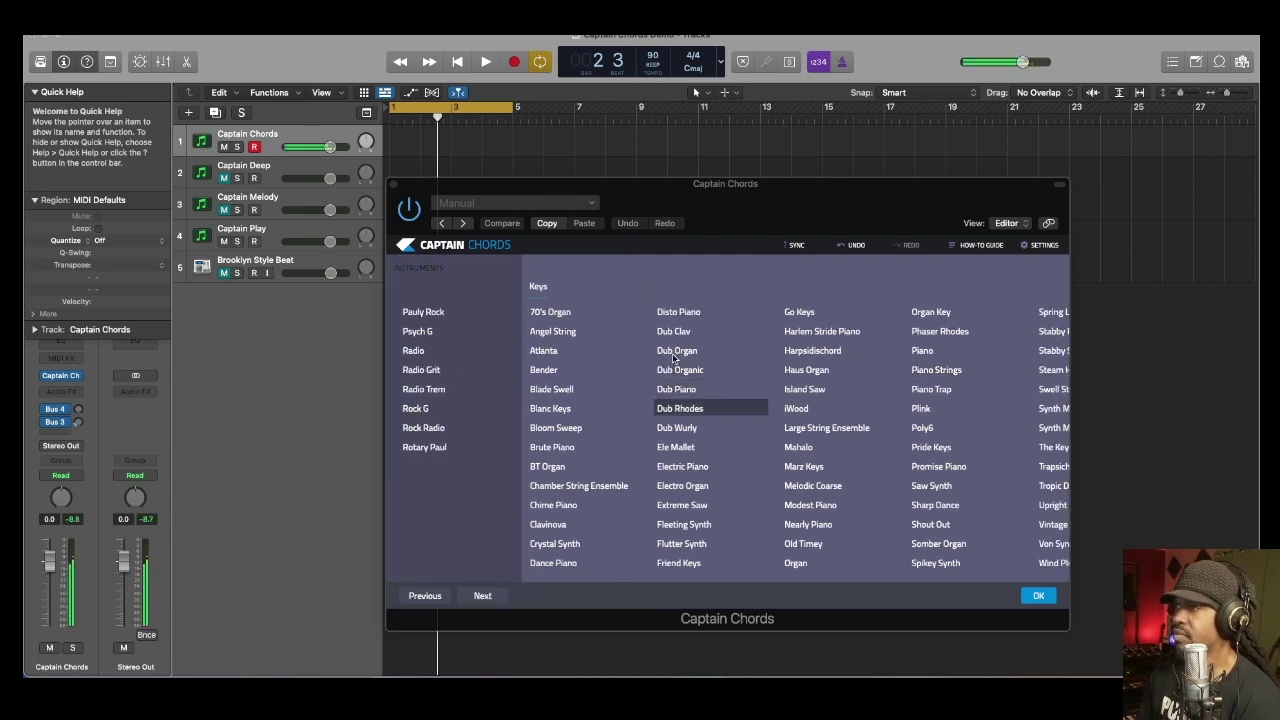
pyautogui.press('Down')
pyautogui.press('Down')
pyautogui.press('Down')
pyautogui.press('Down')
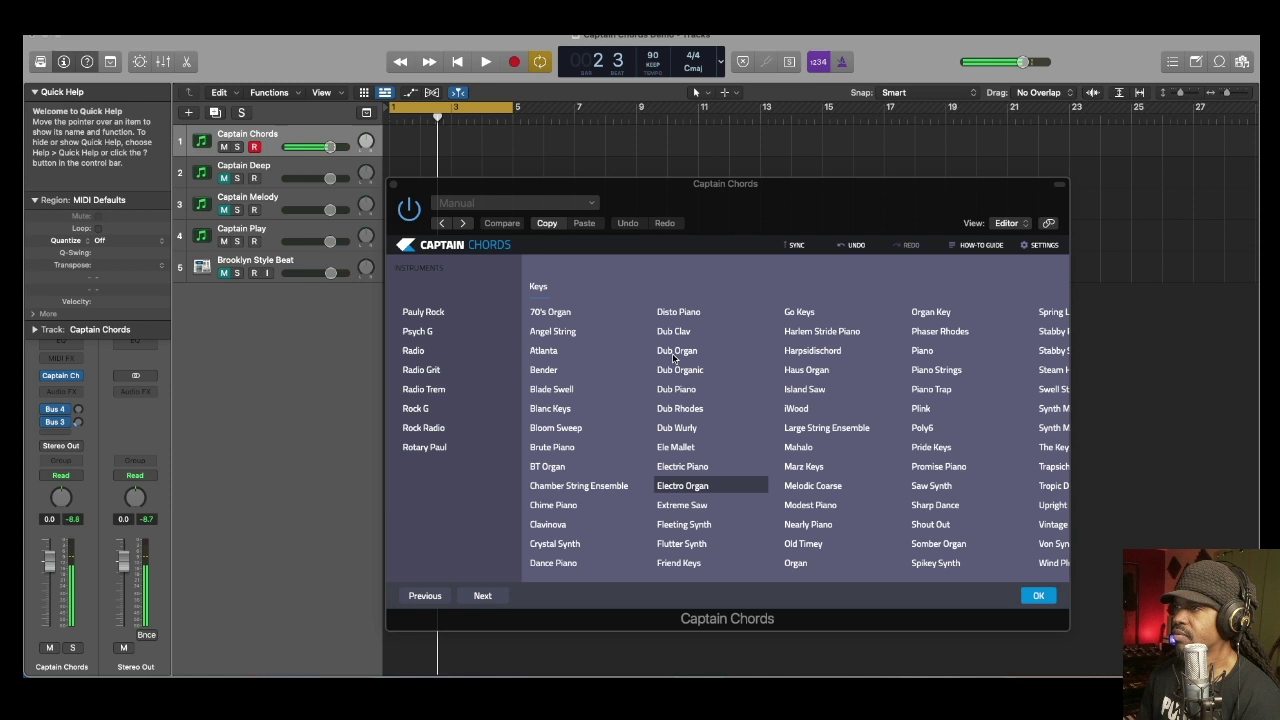
pyautogui.press('Down')
pyautogui.press('Down')
# Audition further Keys presets, including Island Saw, Marz Keys, Modest Piano, Phaser Rhodes, Piano, Promise Piano and Shout Out.
pyautogui.click(803, 392)
pyautogui.click(815, 470)
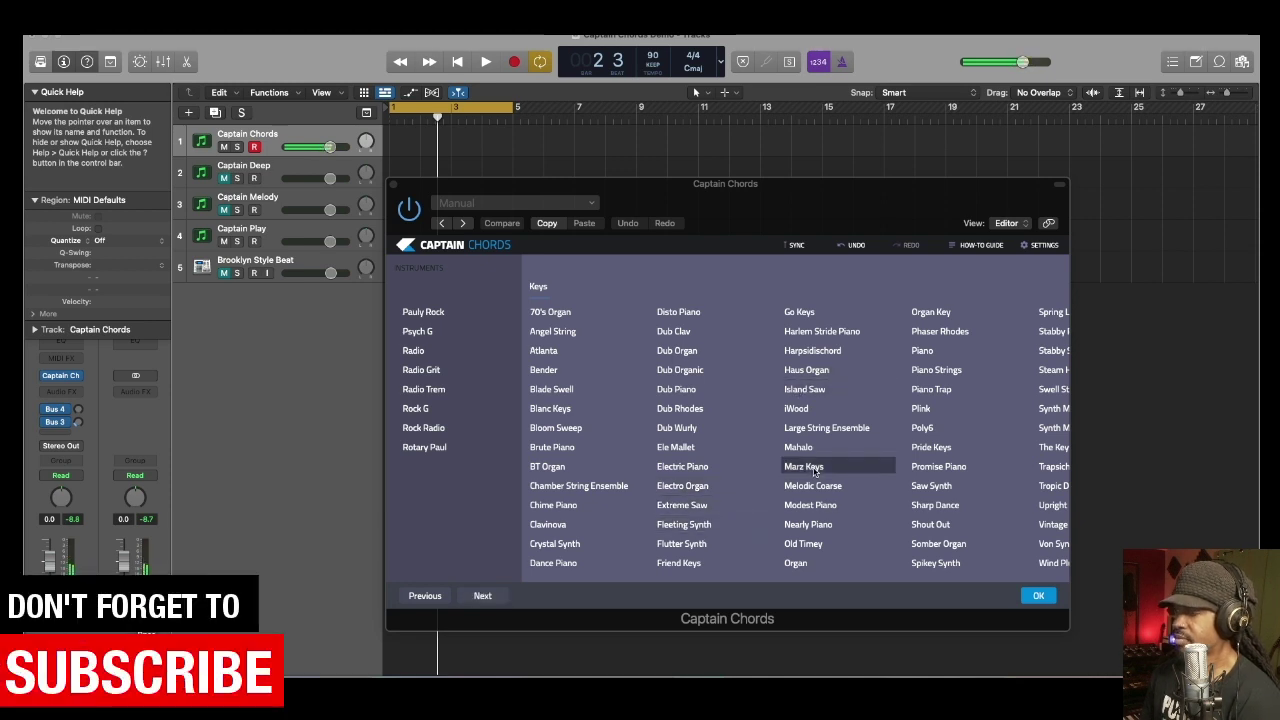
pyautogui.click(821, 508)
pyautogui.click(940, 334)
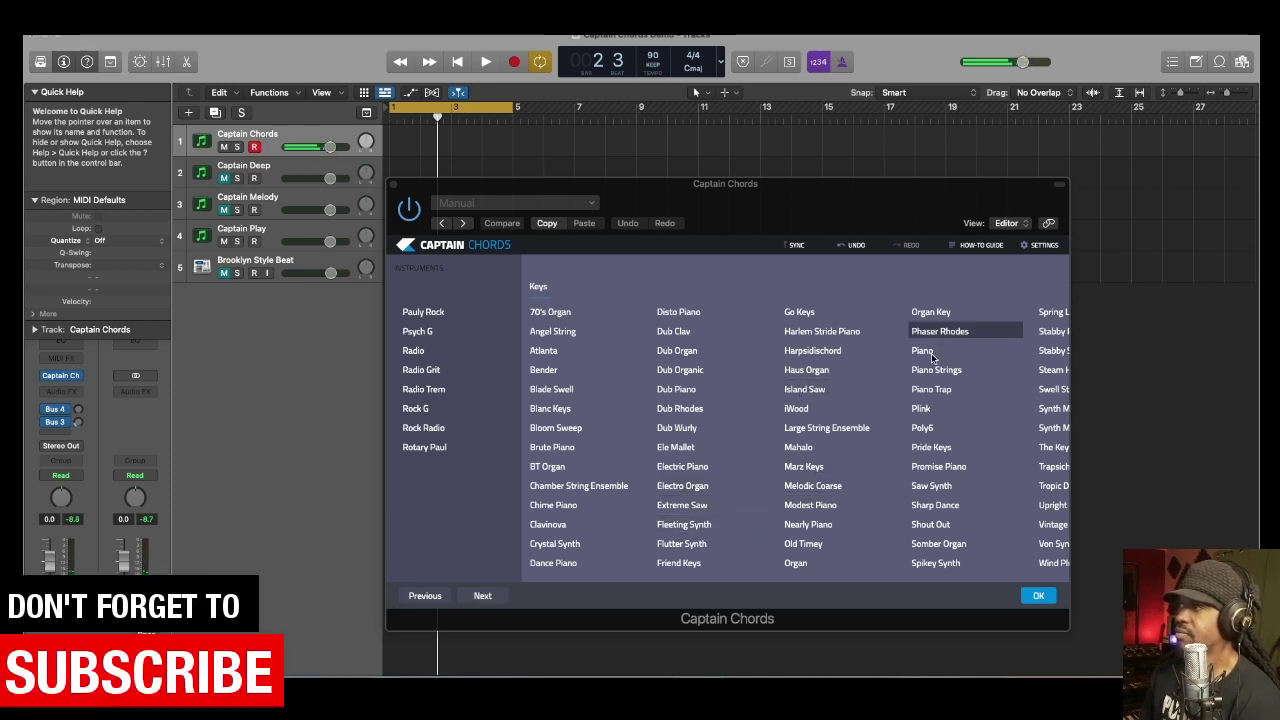
pyautogui.click(930, 354)
pyautogui.click(930, 464)
pyautogui.click(928, 522)
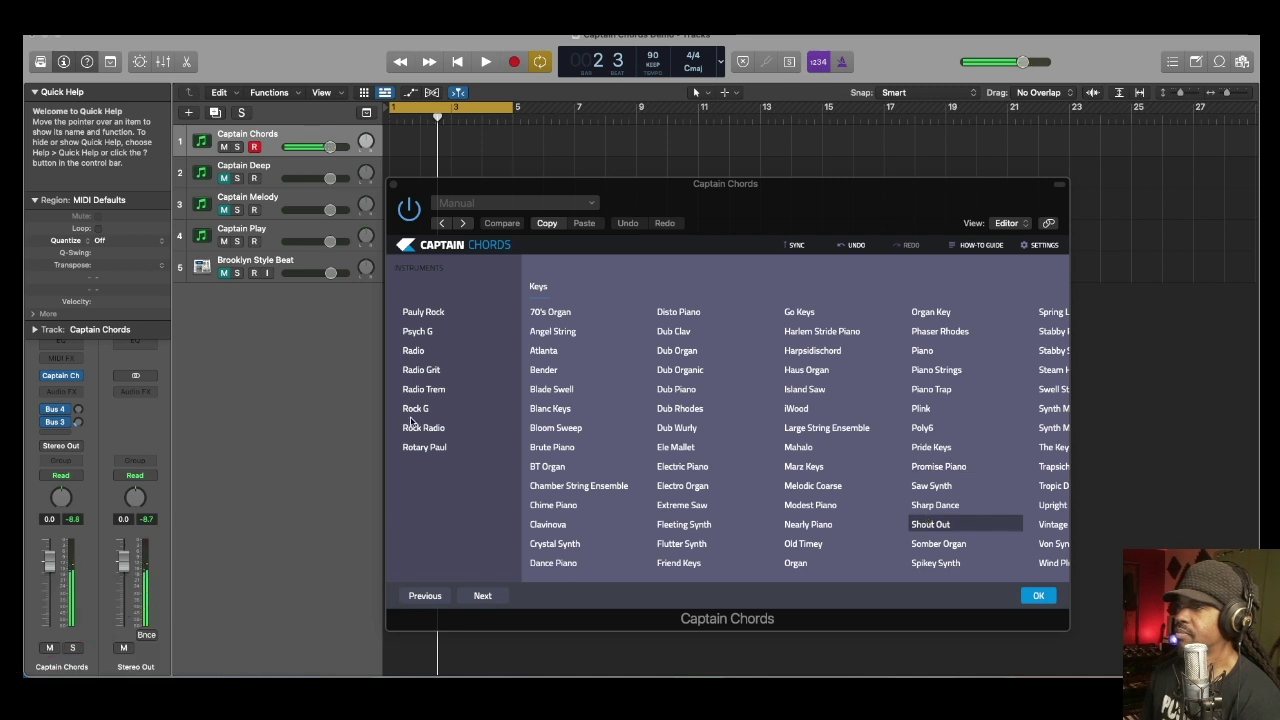
# Audition Guitar presets from Atmosphere down past Dub Filter Guitar, plus Rock G.
pyautogui.hscroll(-3, 410, 422)
pyautogui.click(411, 316)
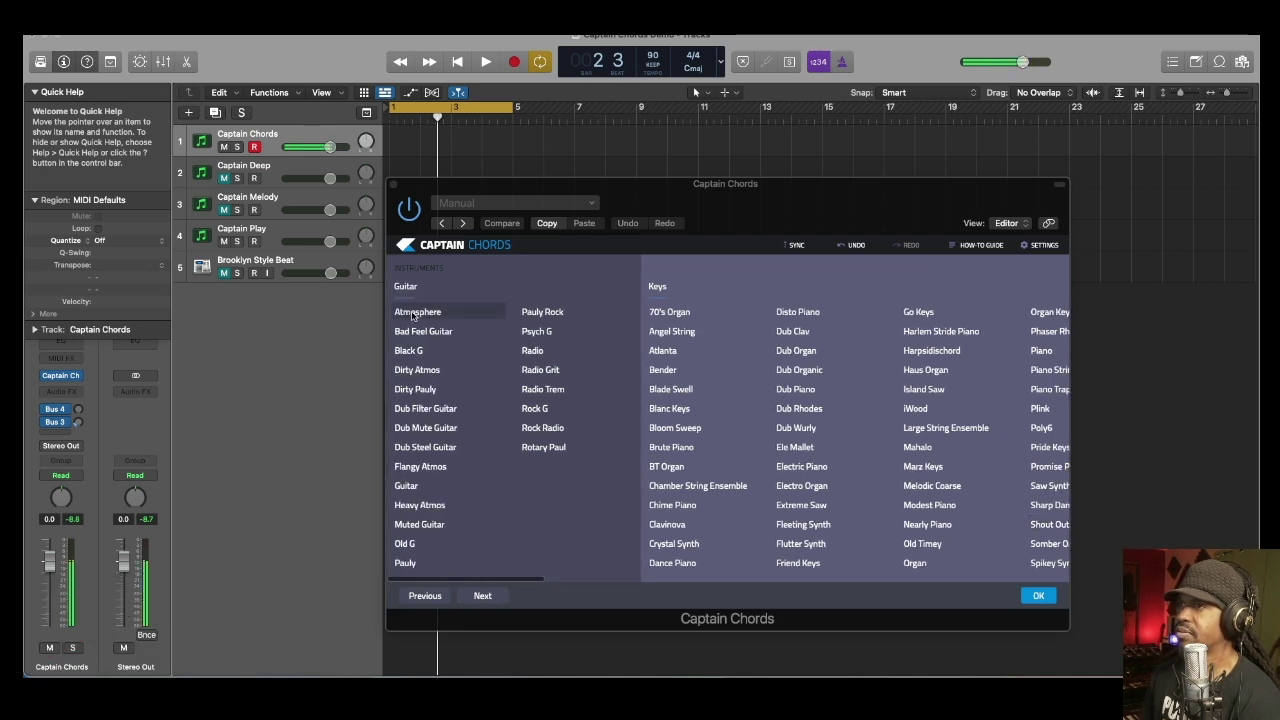
pyautogui.press('Down')
pyautogui.press('Down')
pyautogui.press('Down')
pyautogui.press('Down')
pyautogui.press('Down')
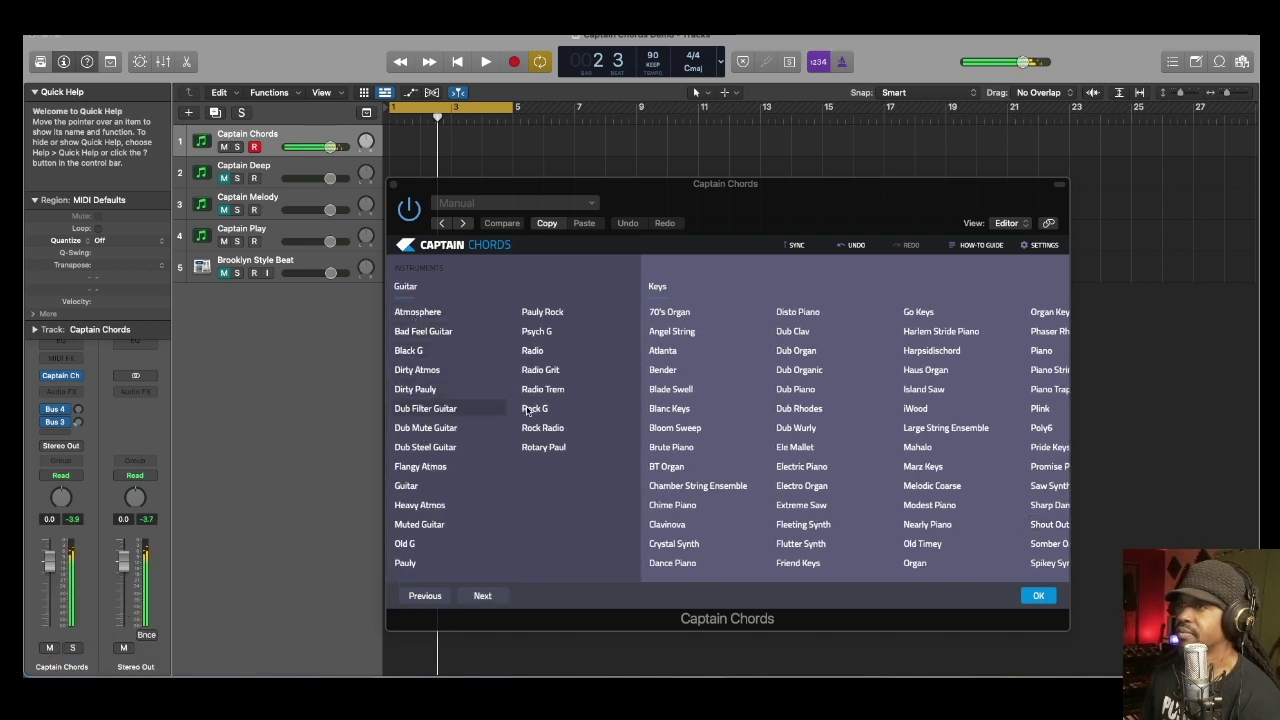
pyautogui.press('Down')
pyautogui.click(530, 410)
# Audition Lead presets from Analog Bell and Analog Brass down through Boing to Buzzer.
pyautogui.hscroll(5, 760, 410)
pyautogui.click(721, 370)
pyautogui.click(727, 388)
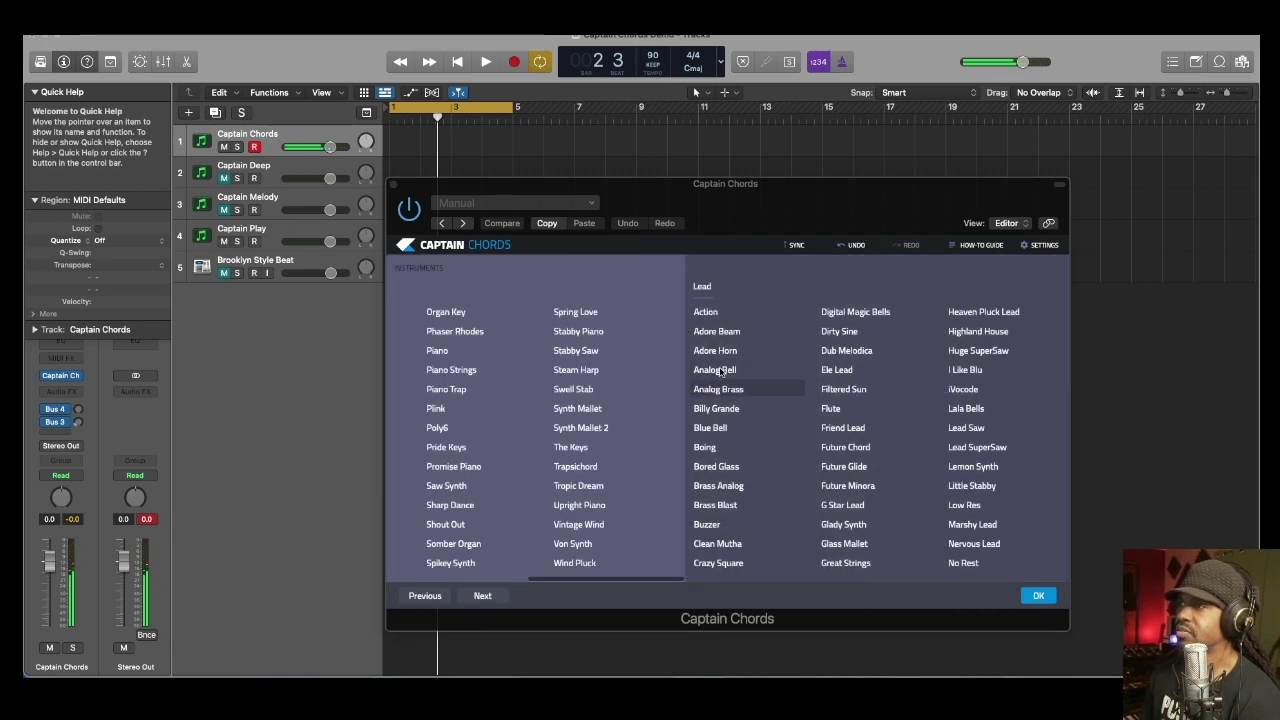
pyautogui.click(733, 401)
pyautogui.press('Up')
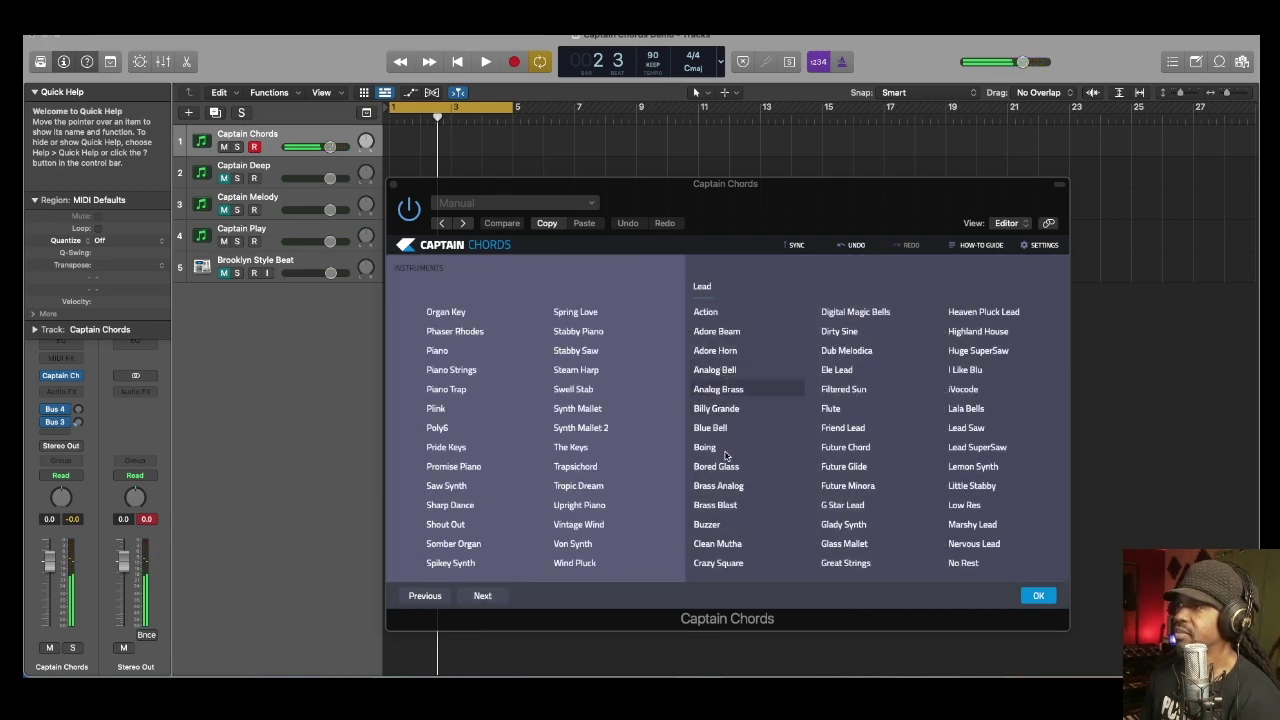
pyautogui.press('Down')
pyautogui.press('Down')
pyautogui.press('Down')
pyautogui.press('Down')
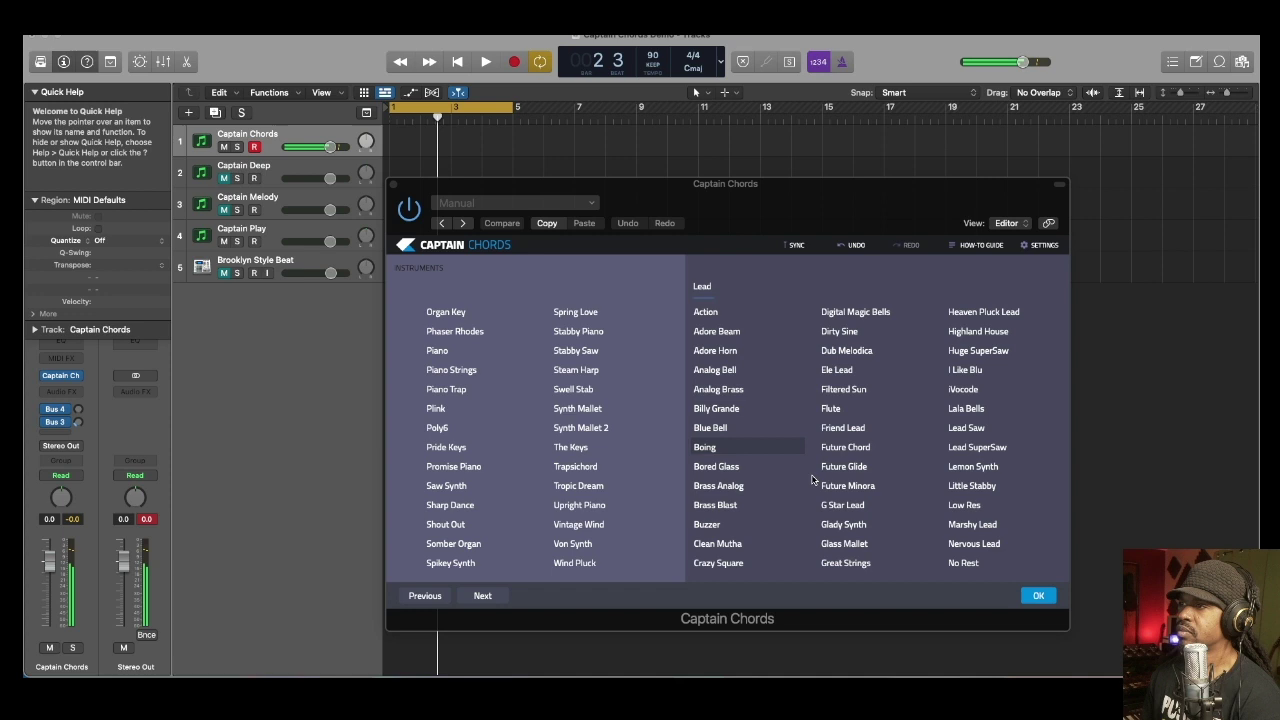
pyautogui.press('Down')
pyautogui.press('Down')
pyautogui.press('Down')
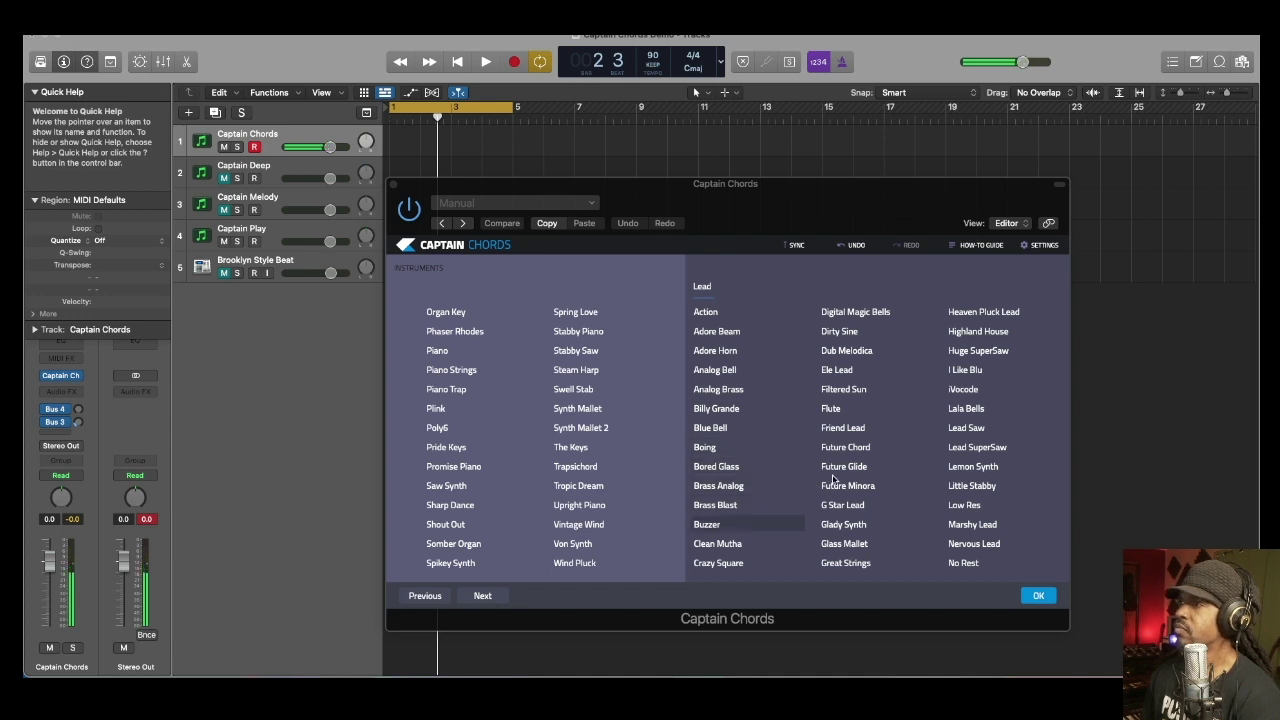
# Audition the Lead presets Future Chord, Future Glide, Friend Lead, and Saw and Flute Lead.
pyautogui.click(839, 452)
pyautogui.press('Down')
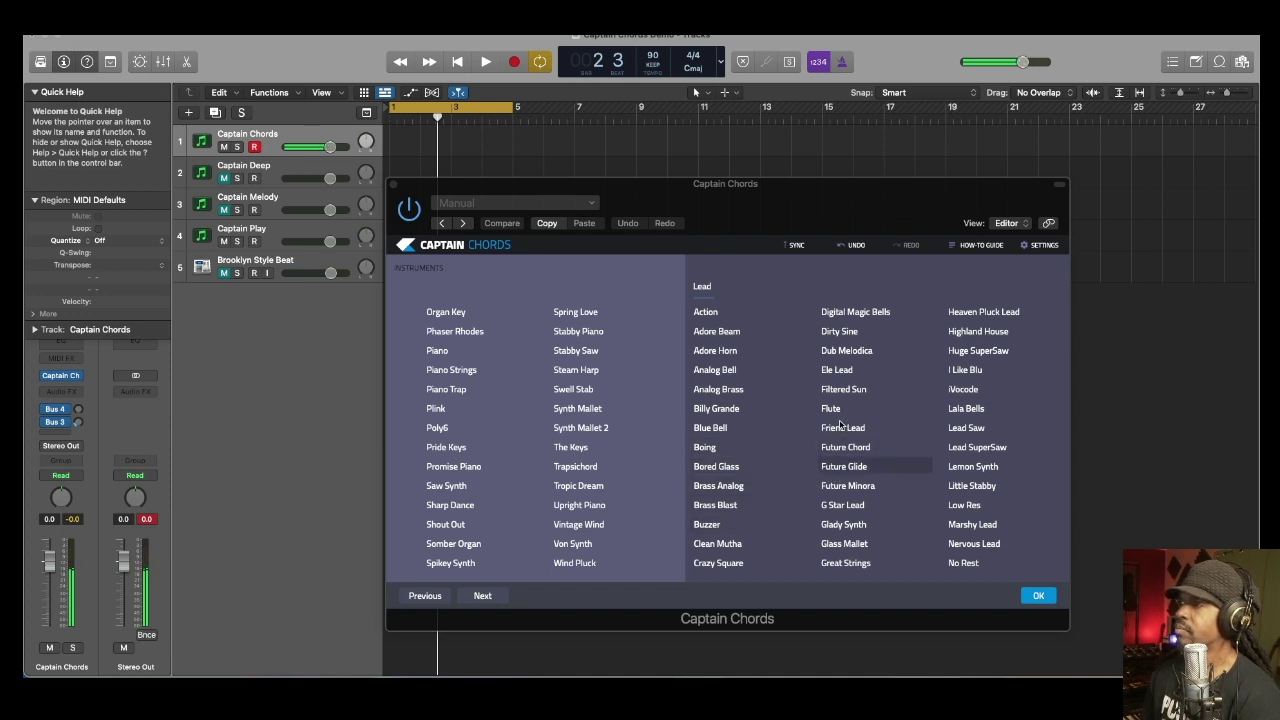
pyautogui.click(840, 427)
pyautogui.hscroll(5, 840, 427)
pyautogui.click(840, 427)
pyautogui.press('Down')
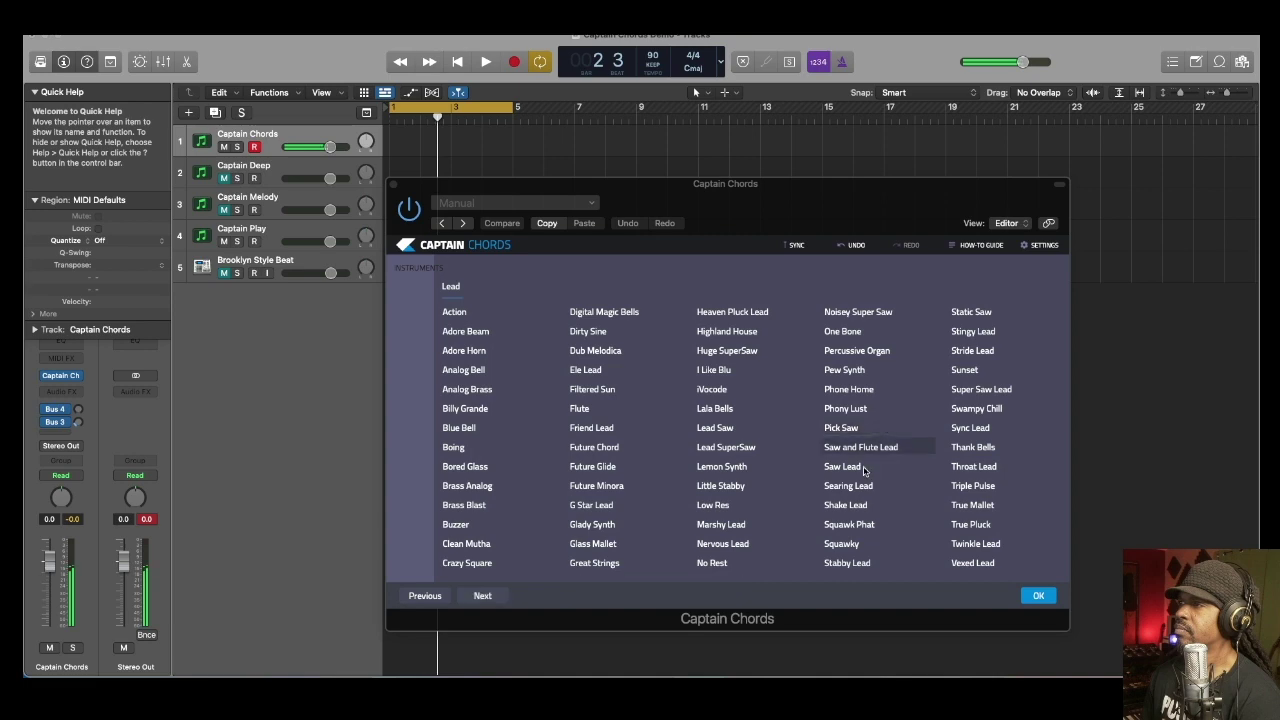
# Audition more Lead presets, including Saw Lead, Super Saw Lead, Stingy Lead and Wave Lead.
pyautogui.click(864, 471)
pyautogui.hscroll(5, 864, 471)
pyautogui.click(864, 471)
pyautogui.click(850, 392)
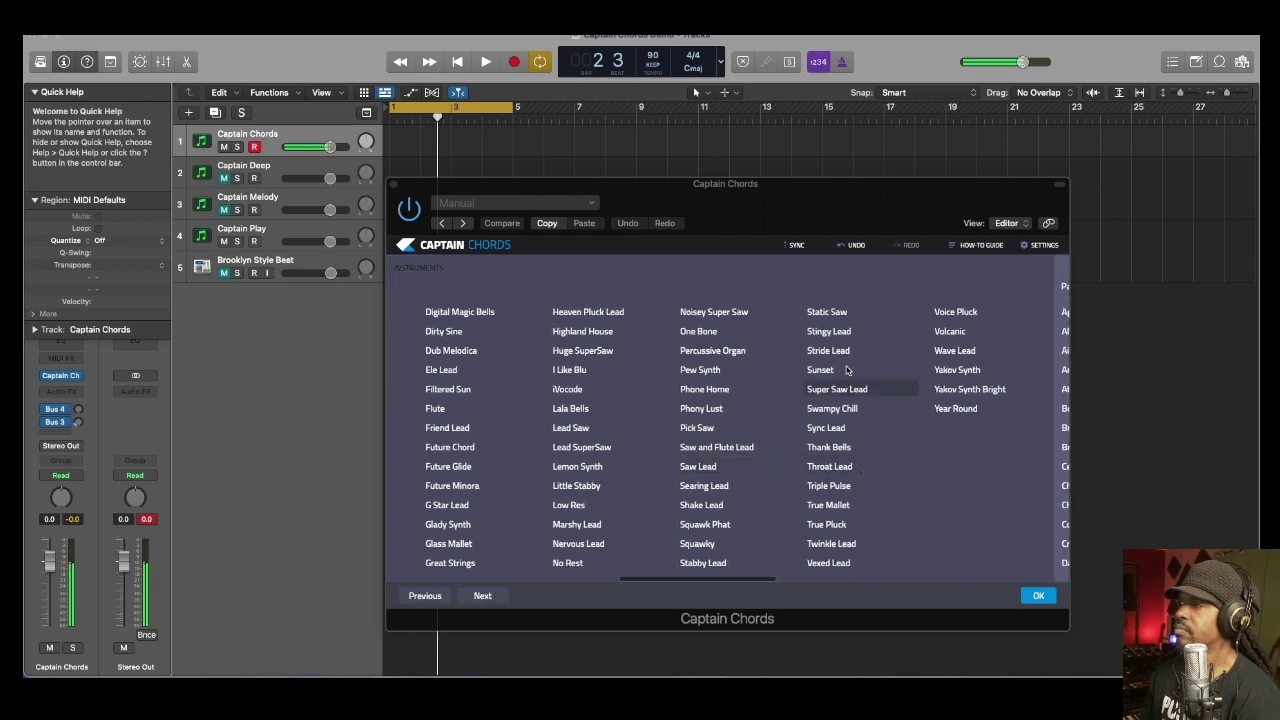
pyautogui.click(842, 336)
pyautogui.click(995, 349)
# Audition Pad presets, including Choir, Air Electric, Future Layers, Old School Sample and Stratosphere.
pyautogui.hscroll(5, 945, 416)
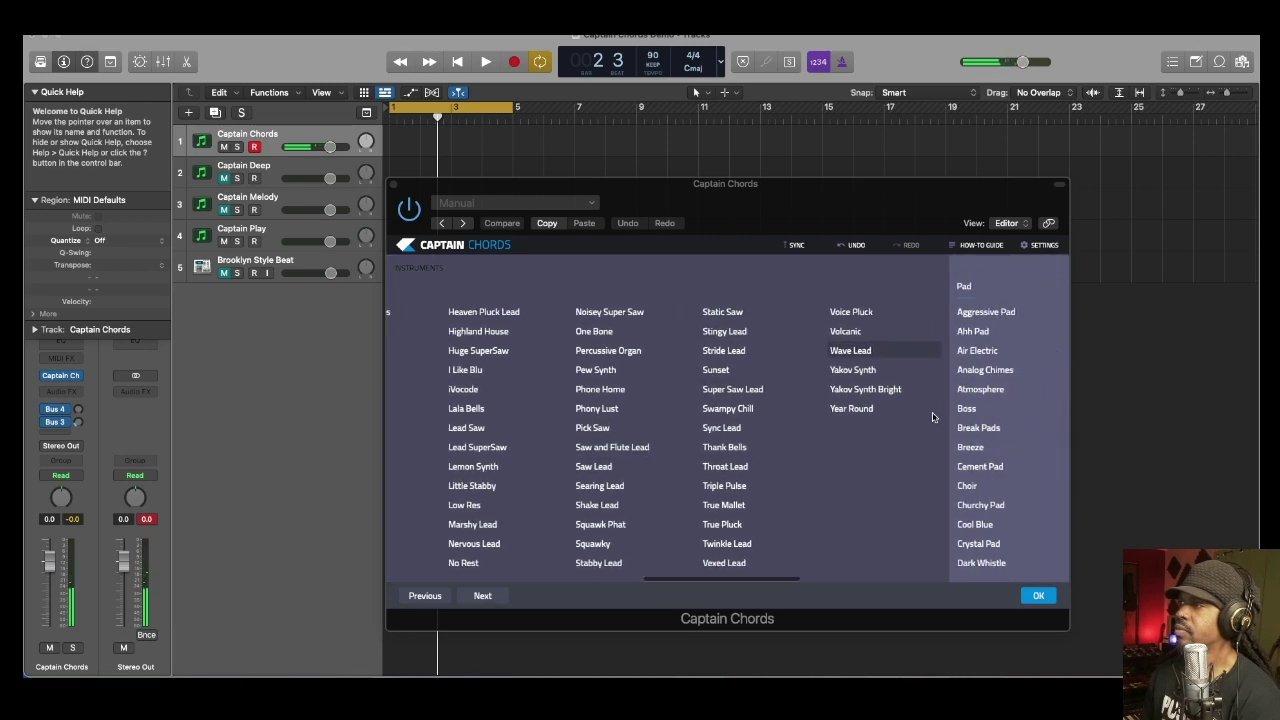
pyautogui.hscroll(5, 932, 417)
pyautogui.click(780, 412)
pyautogui.click(773, 482)
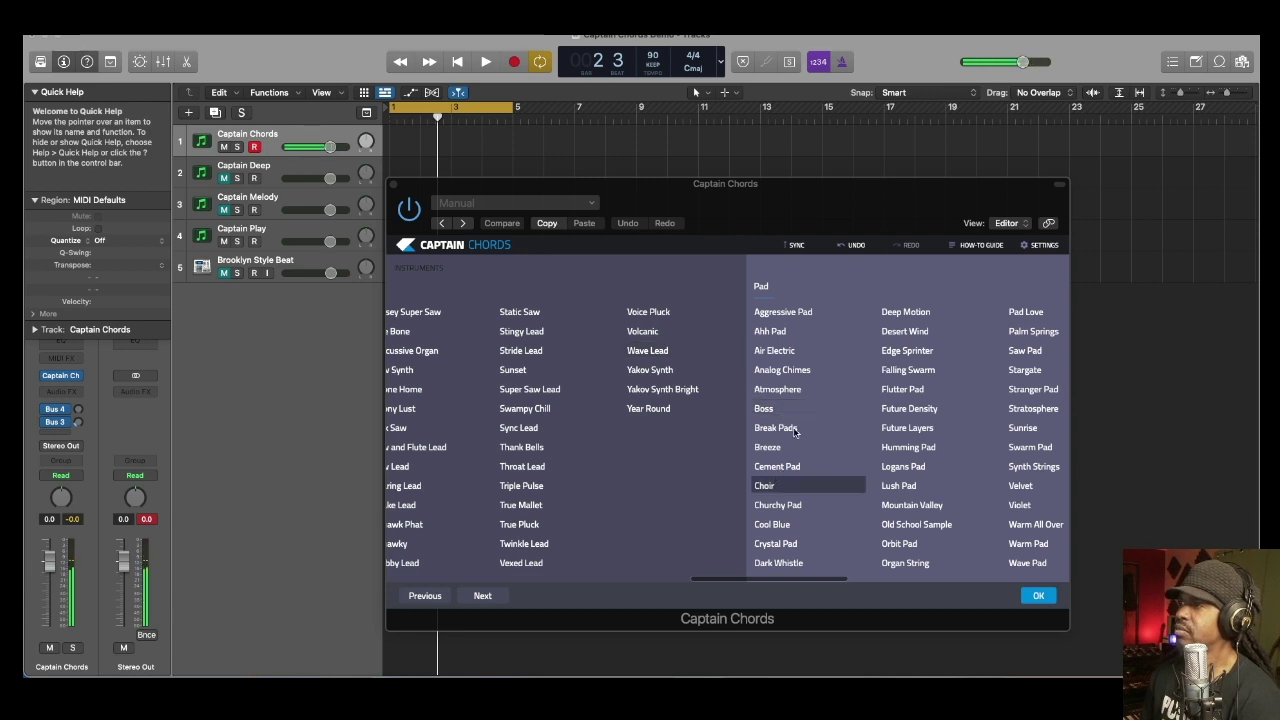
pyautogui.click(790, 353)
pyautogui.click(944, 428)
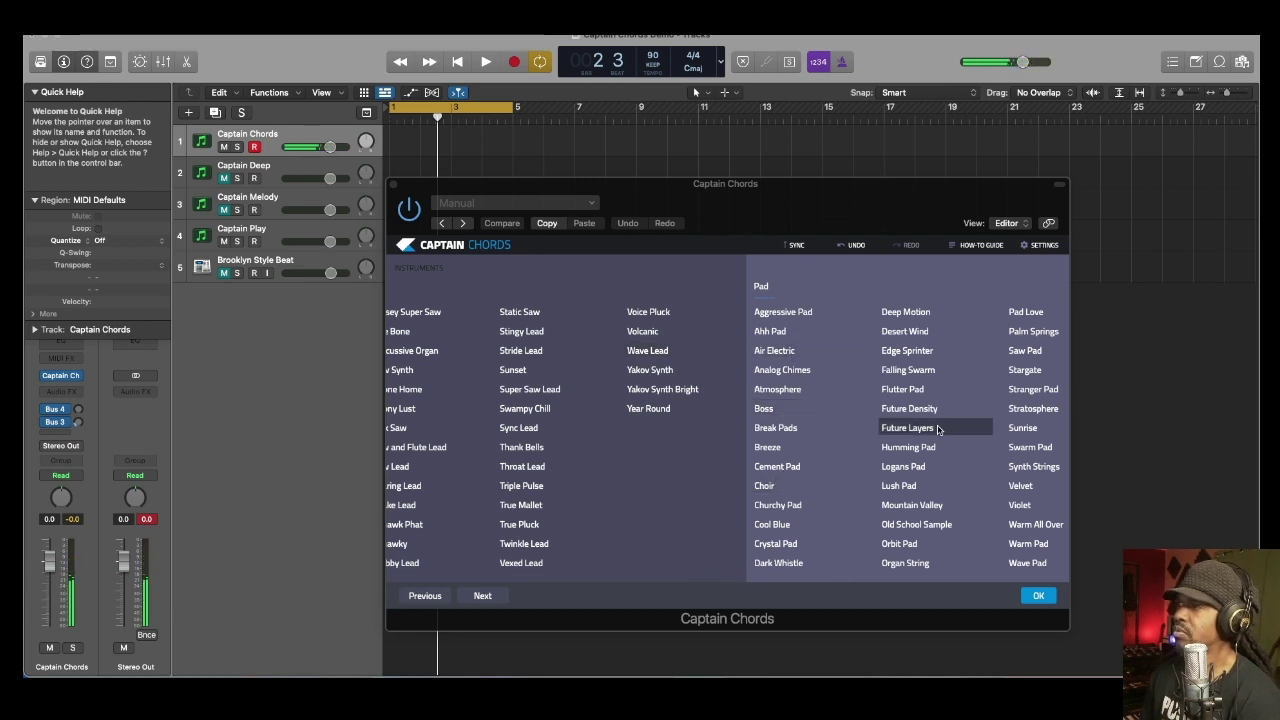
pyautogui.click(913, 525)
pyautogui.hscroll(5, 913, 526)
pyautogui.hscroll(5, 913, 526)
pyautogui.click(752, 410)
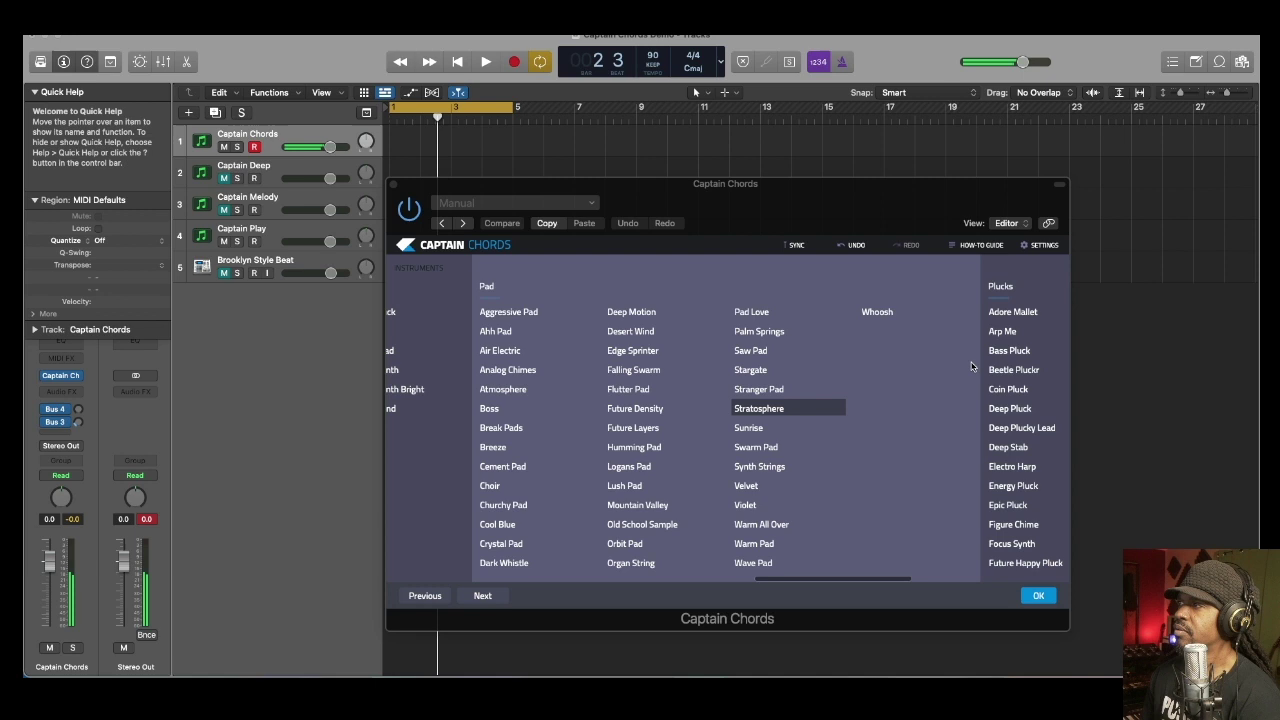
# Audition the Plucks presets Hard Pluck, Local Pluck, Saw Pluck and Plectrum.
pyautogui.hscroll(10, 1020, 427)
pyautogui.hscroll(2, 1020, 427)
pyautogui.click(809, 408)
pyautogui.click(810, 487)
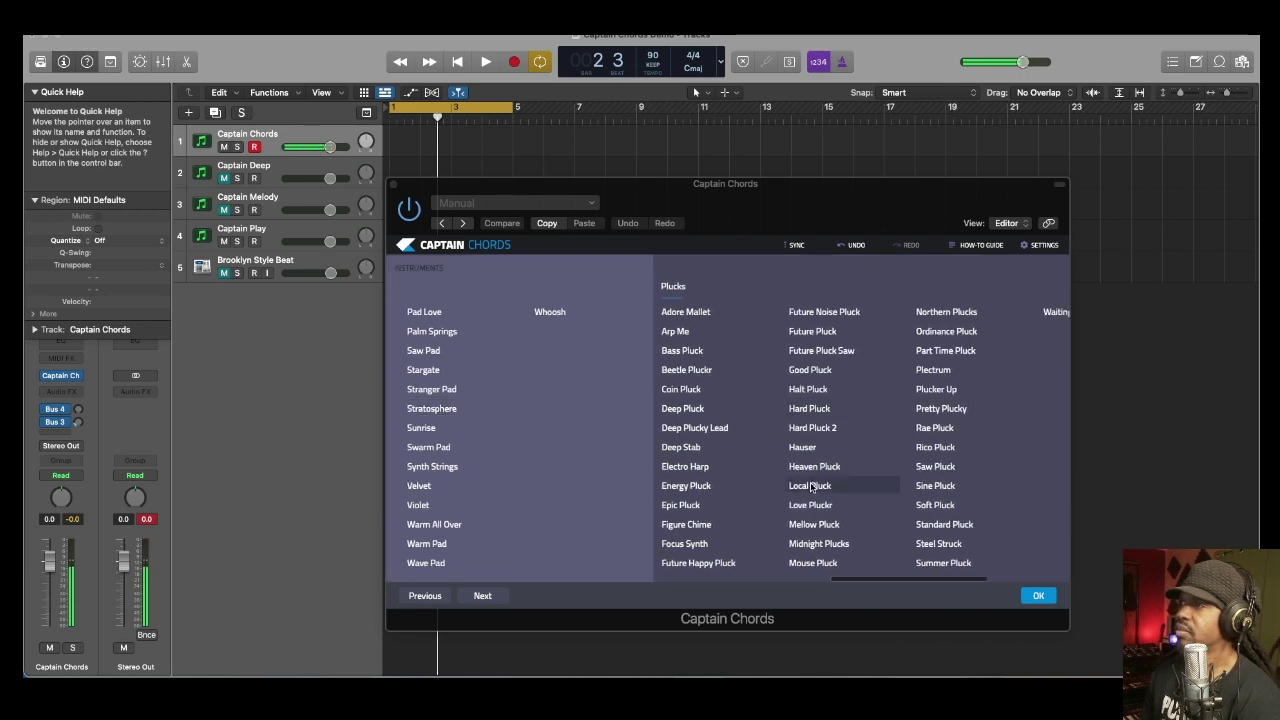
pyautogui.click(962, 466)
pyautogui.click(957, 371)
# Audition the Viola preset from Strings and the Odesi Oo preset from Voice.
pyautogui.hscroll(12, 957, 377)
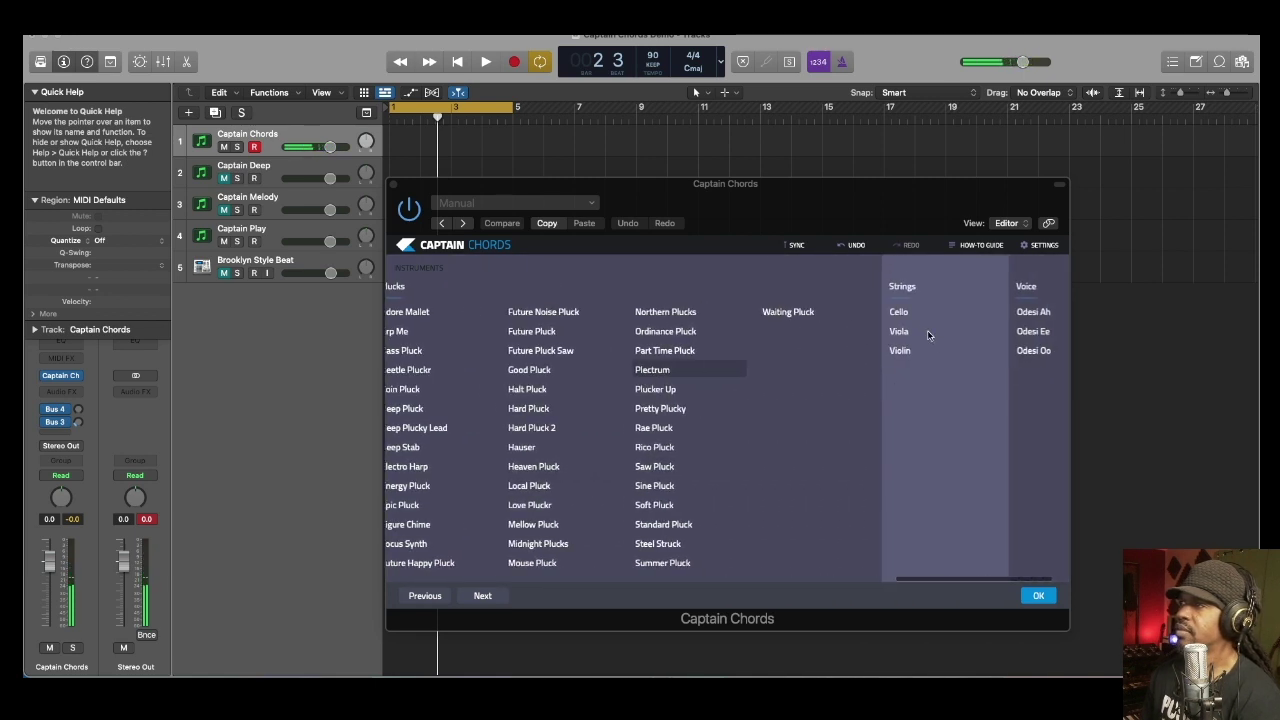
pyautogui.click(915, 331)
pyautogui.hscroll(3, 1040, 320)
pyautogui.click(980, 352)
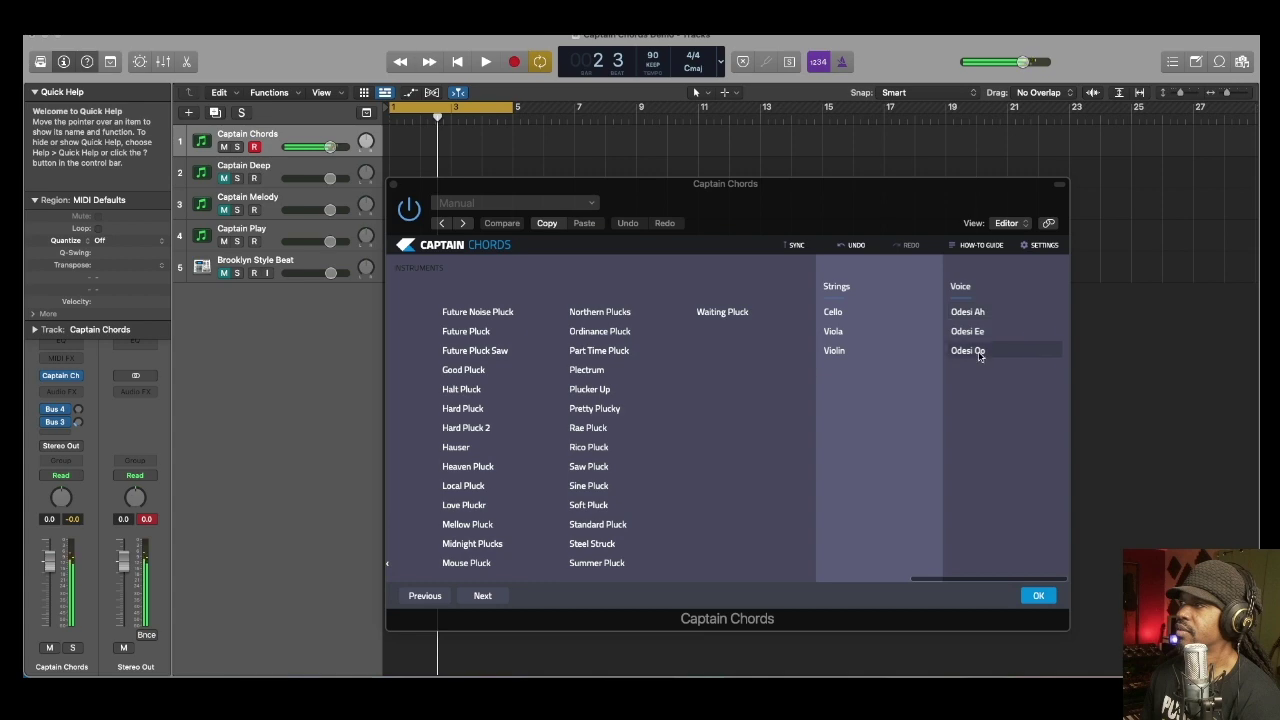
# Choose Somber Organ from the Keys category as the sound preset and close the preset browser.
pyautogui.hscroll(-20, 574, 433)
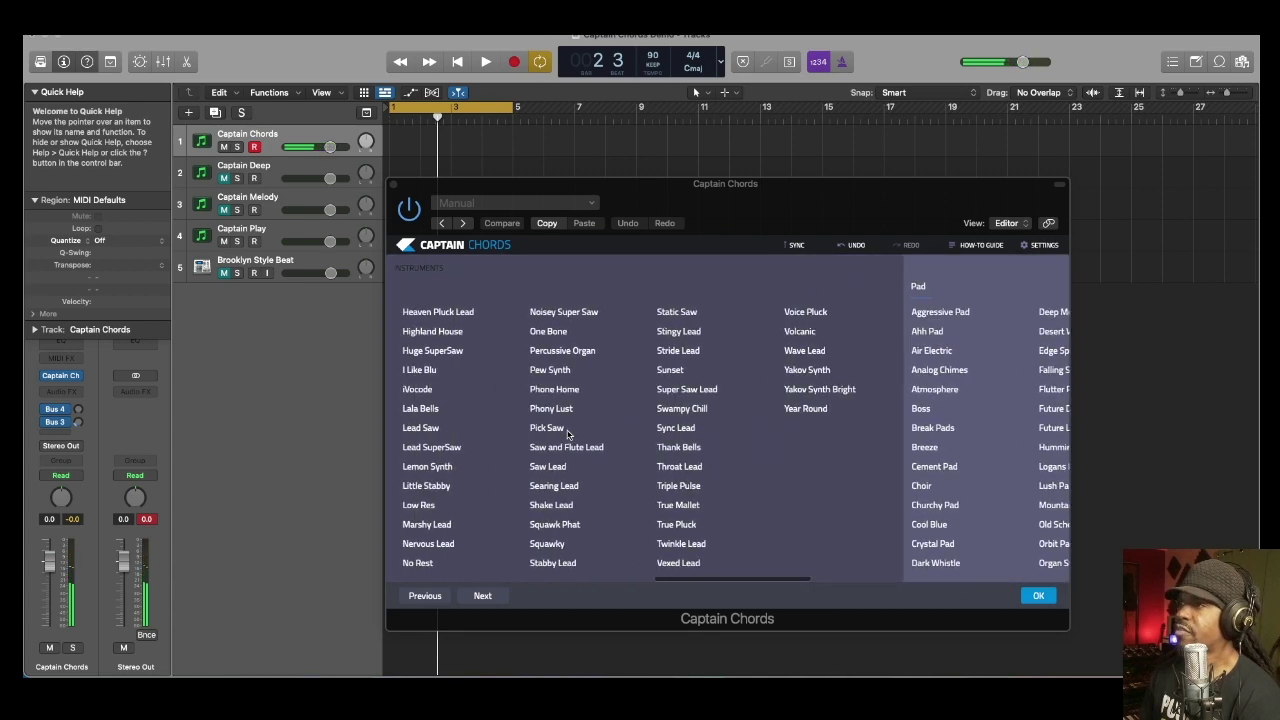
pyautogui.hscroll(-15, 567, 433)
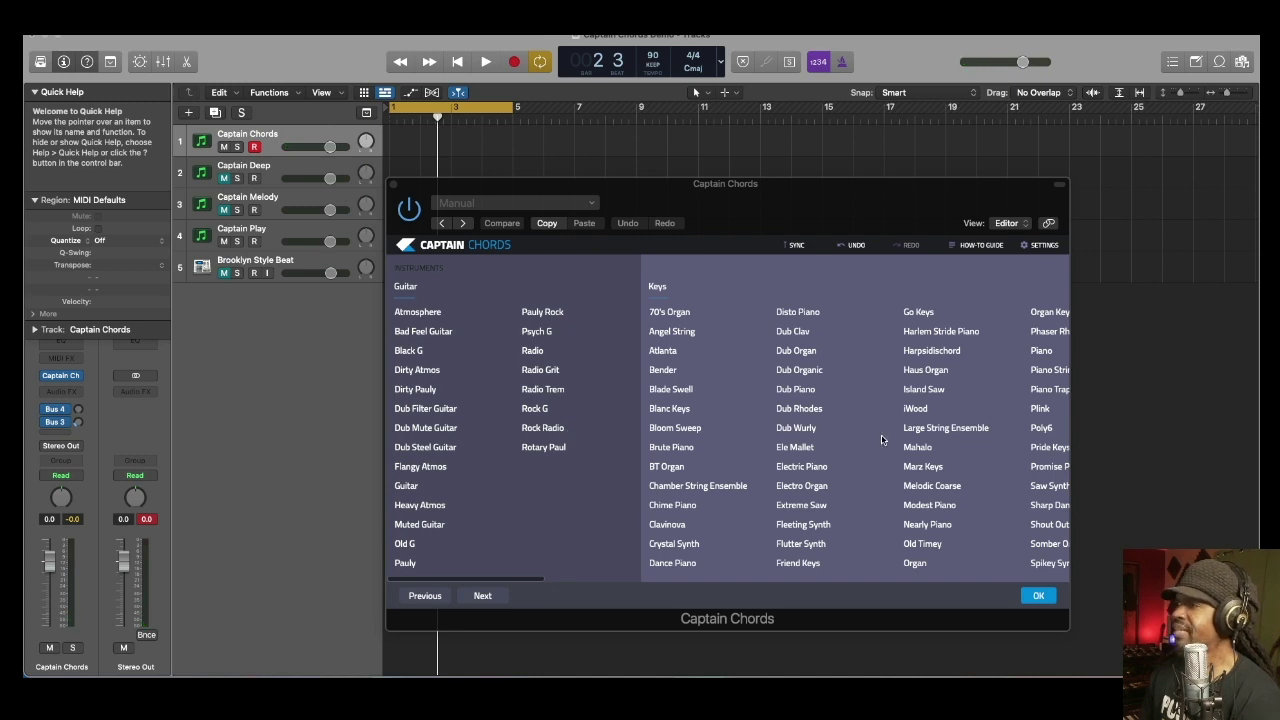
pyautogui.hscroll(5, 798, 555)
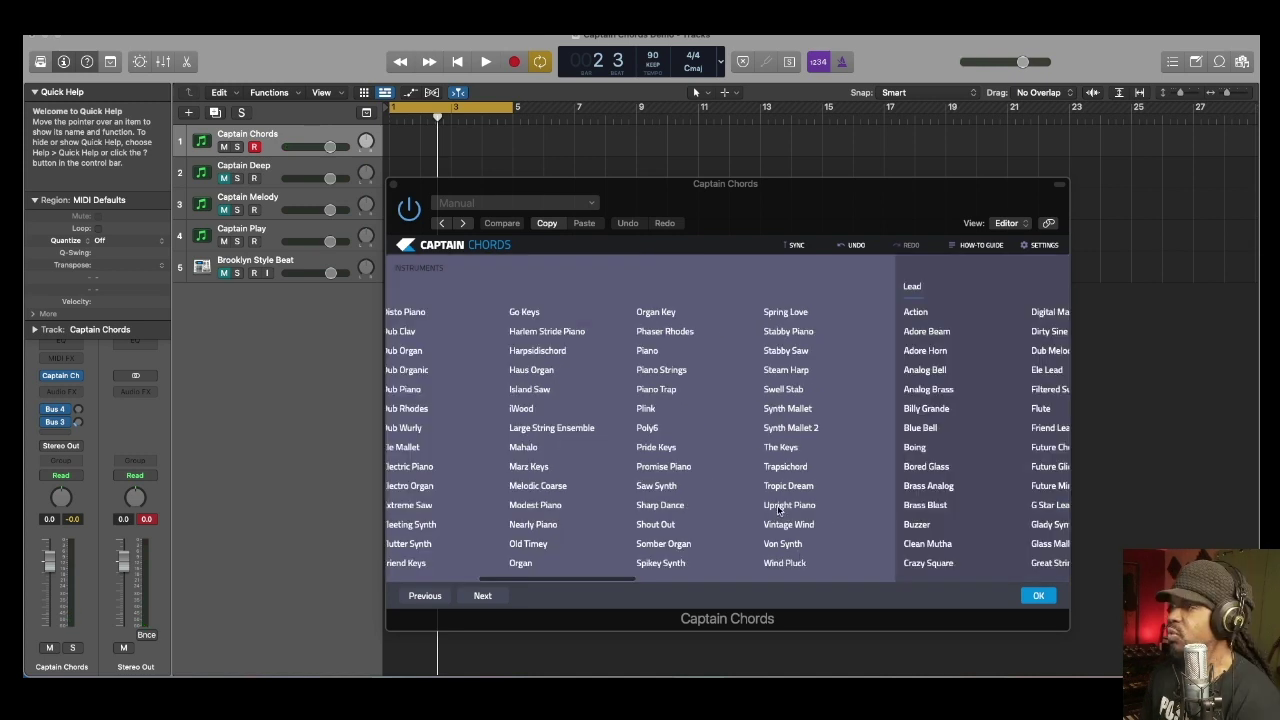
pyautogui.click(686, 546)
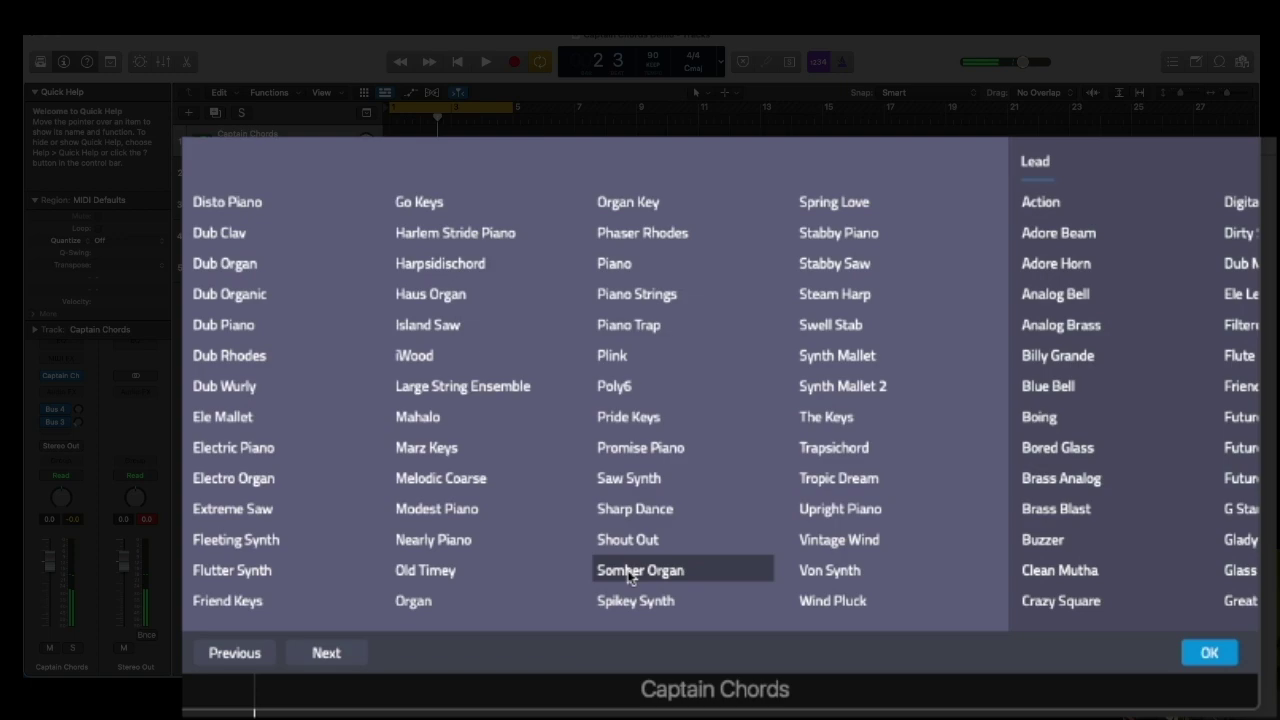
pyautogui.click(1208, 654)
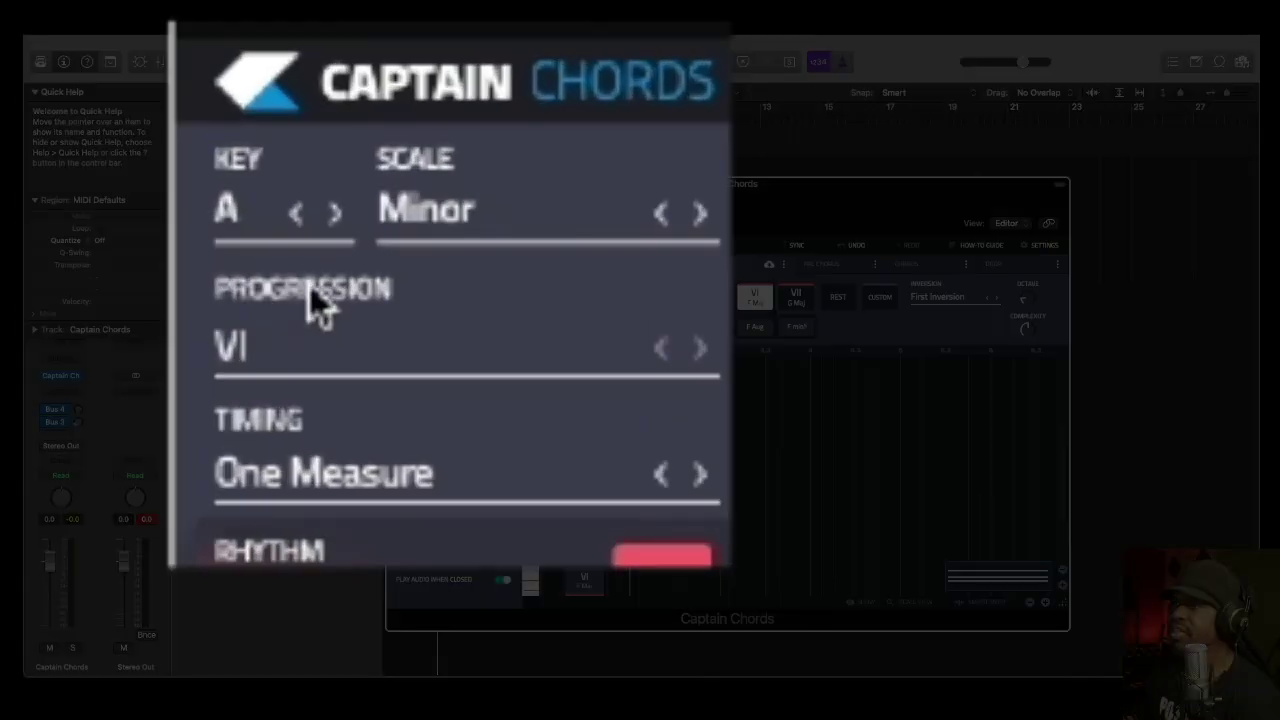
# Load the i - VII - iv - i chord progression after auditioning i - VII - iv - VI and i - VII - iv - III, and play it back.
pyautogui.click(416, 300)
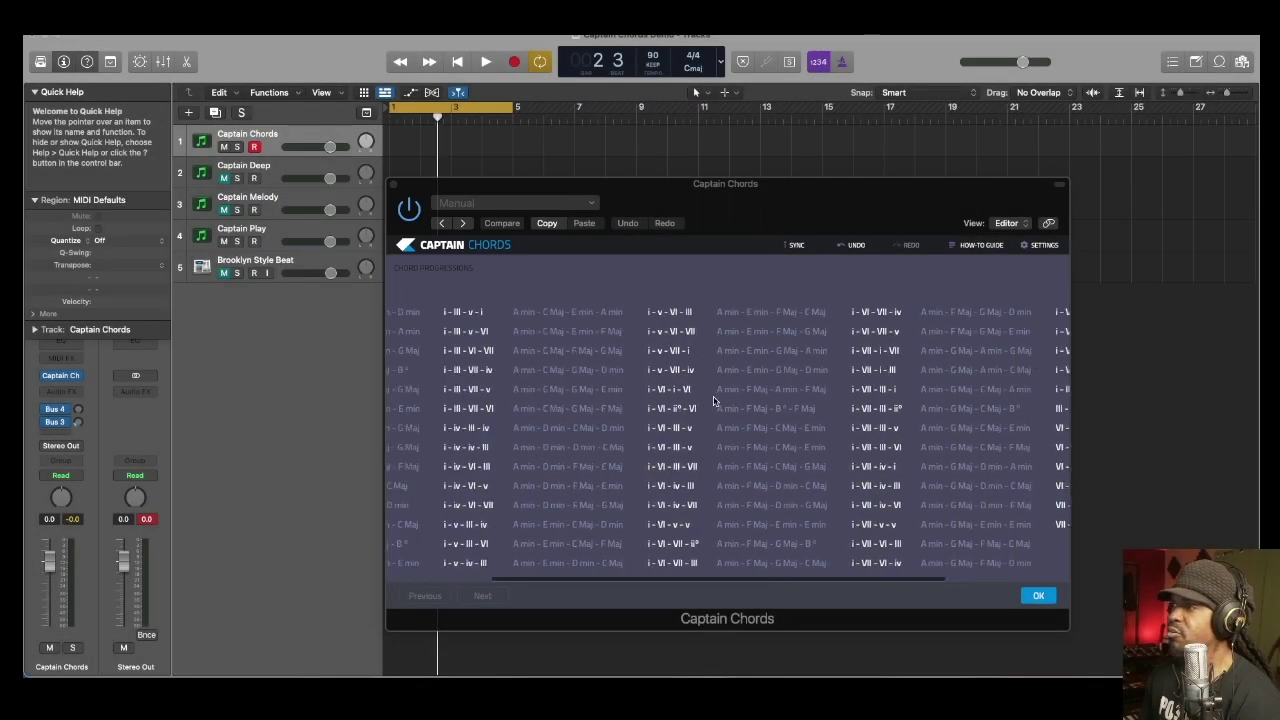
pyautogui.hscroll(3, 700, 405)
pyautogui.hscroll(-5, 596, 415)
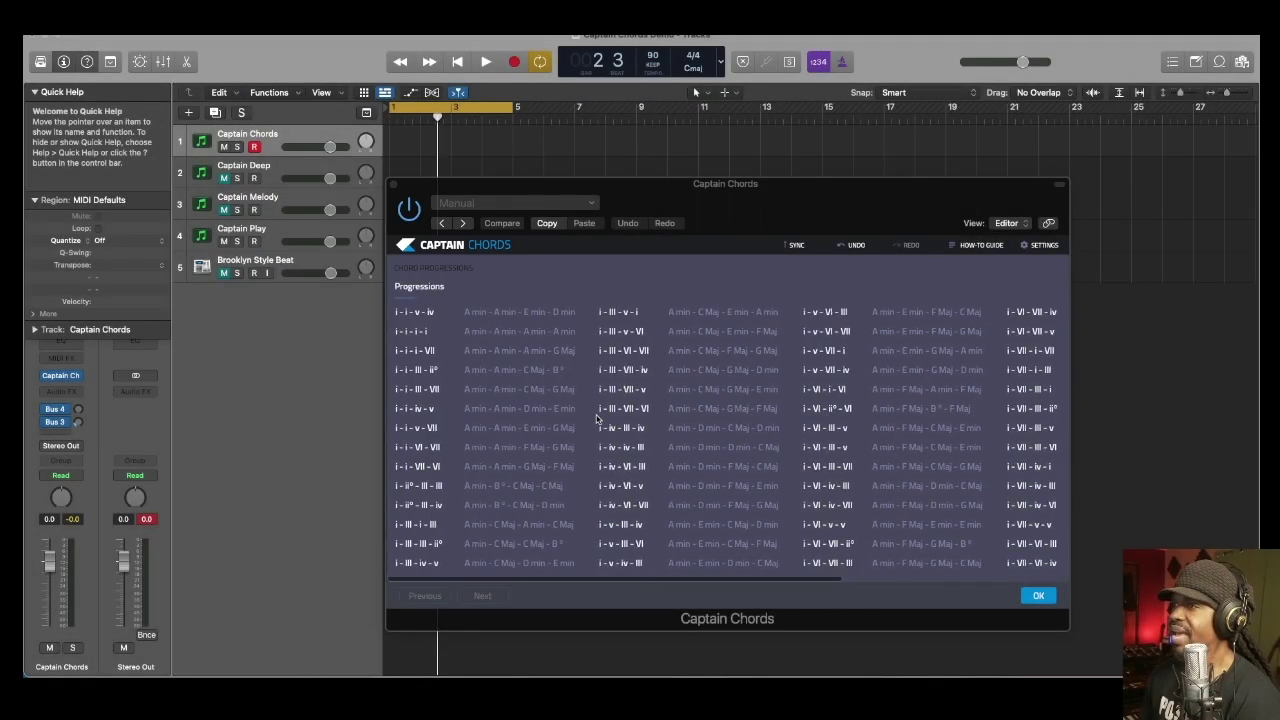
pyautogui.hscroll(3, 596, 415)
pyautogui.hscroll(2, 596, 420)
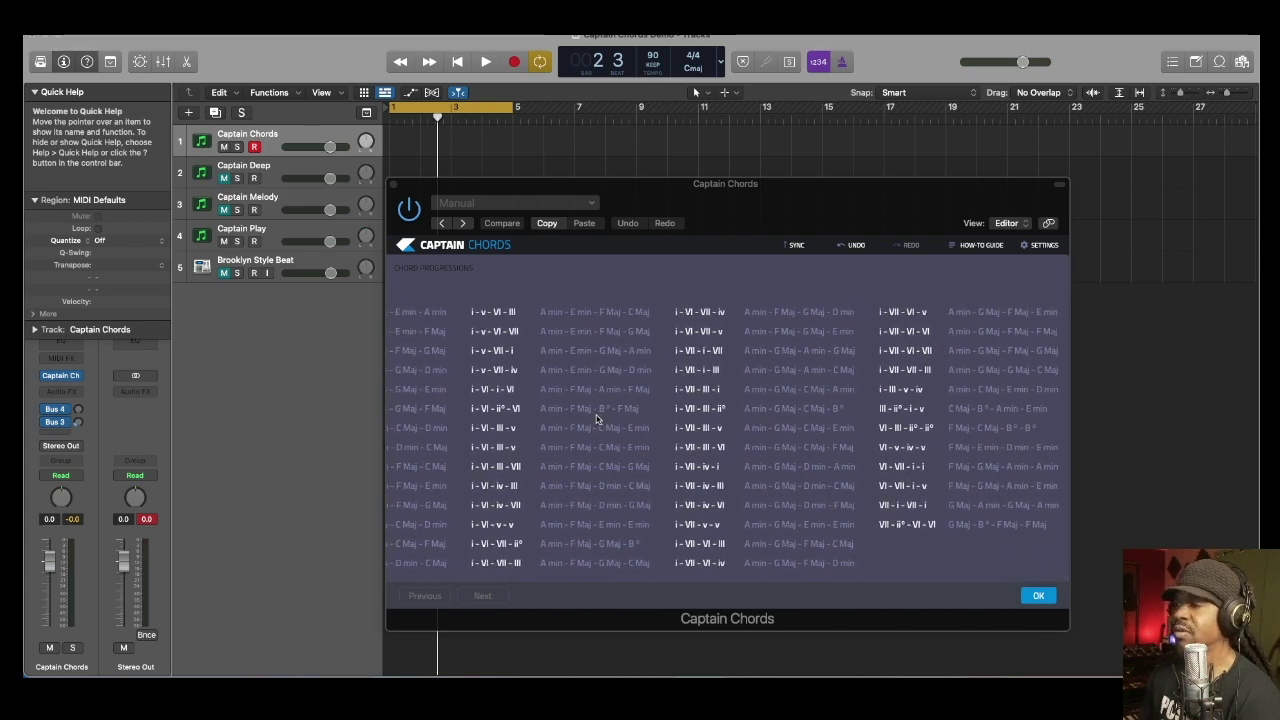
pyautogui.hscroll(1, 732, 478)
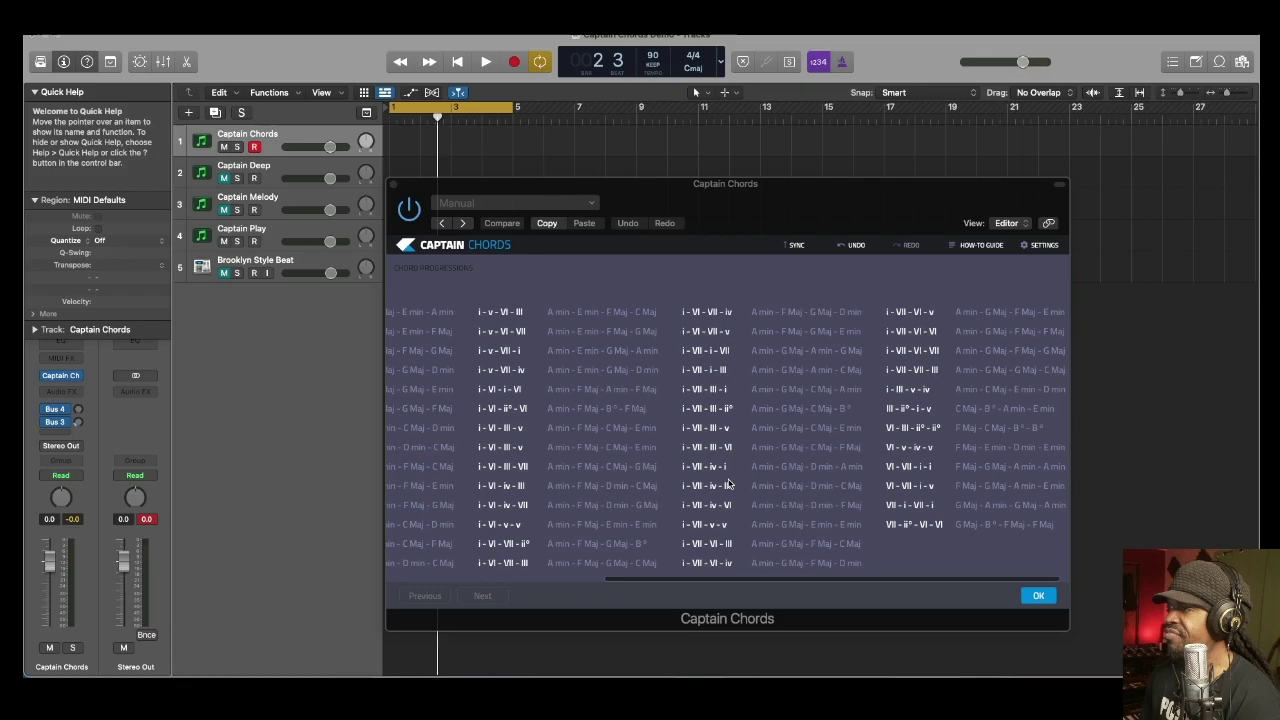
pyautogui.click(730, 505)
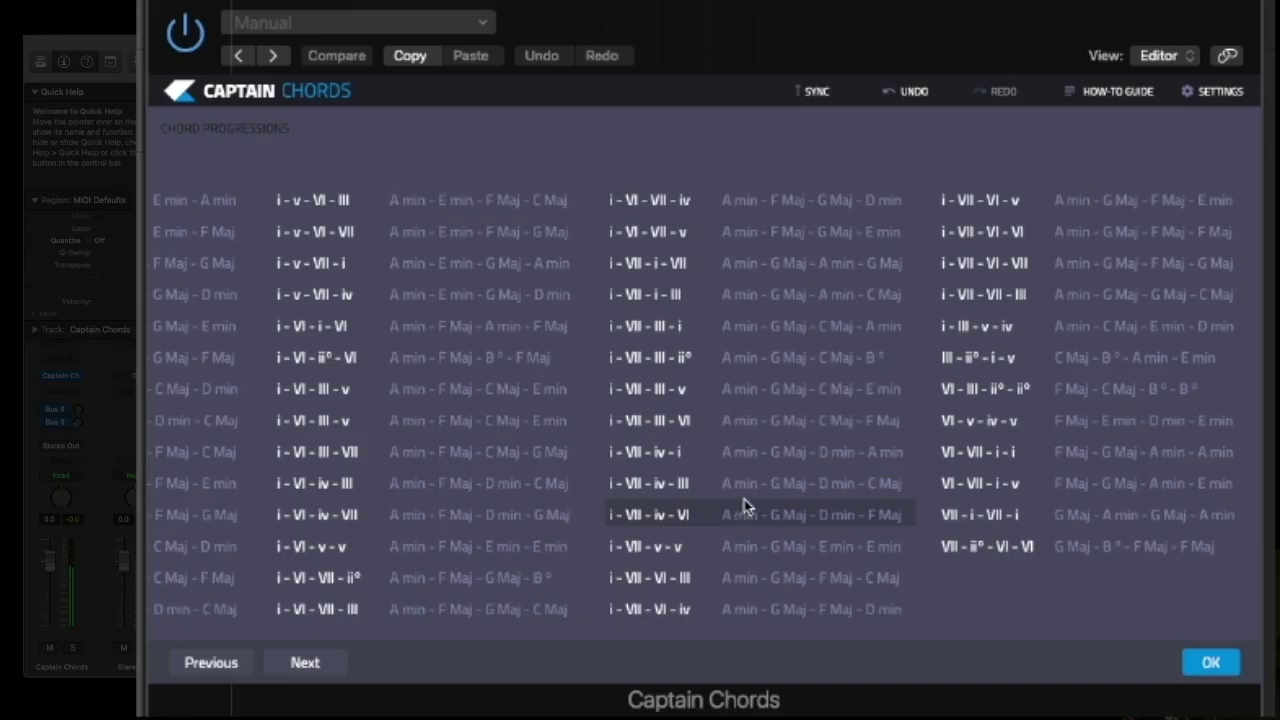
pyautogui.click(758, 490)
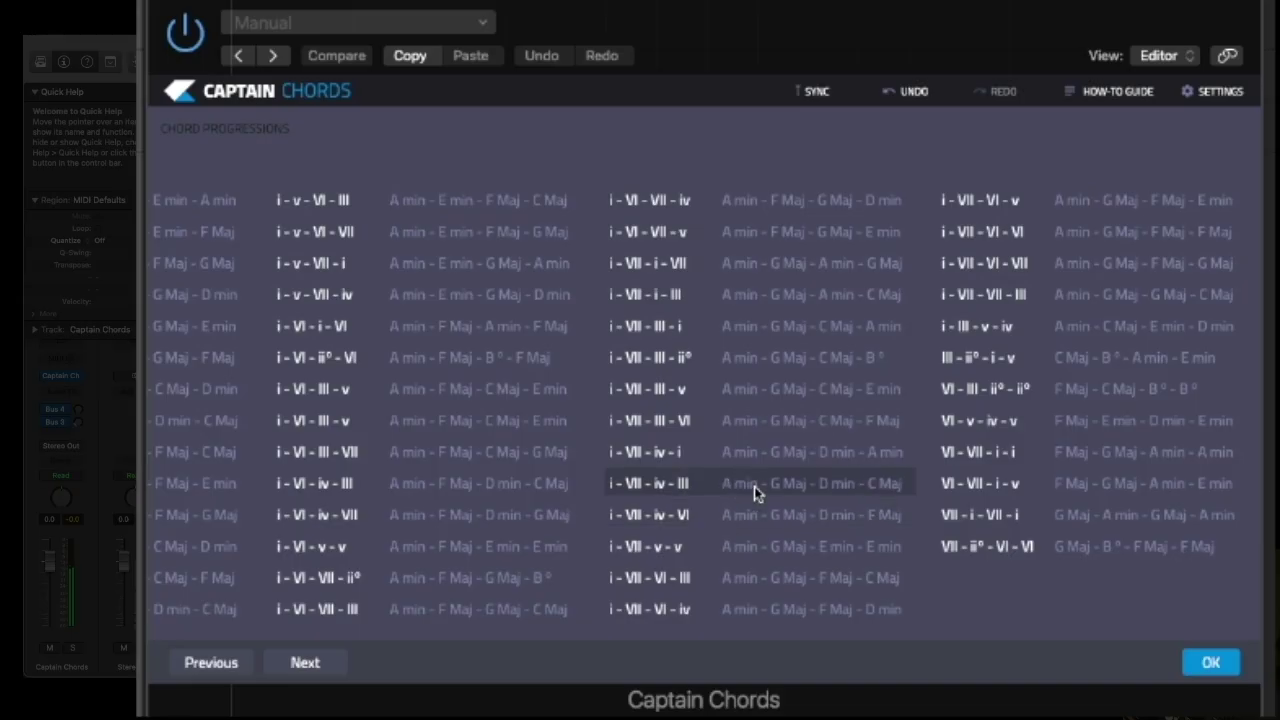
pyautogui.click(756, 456)
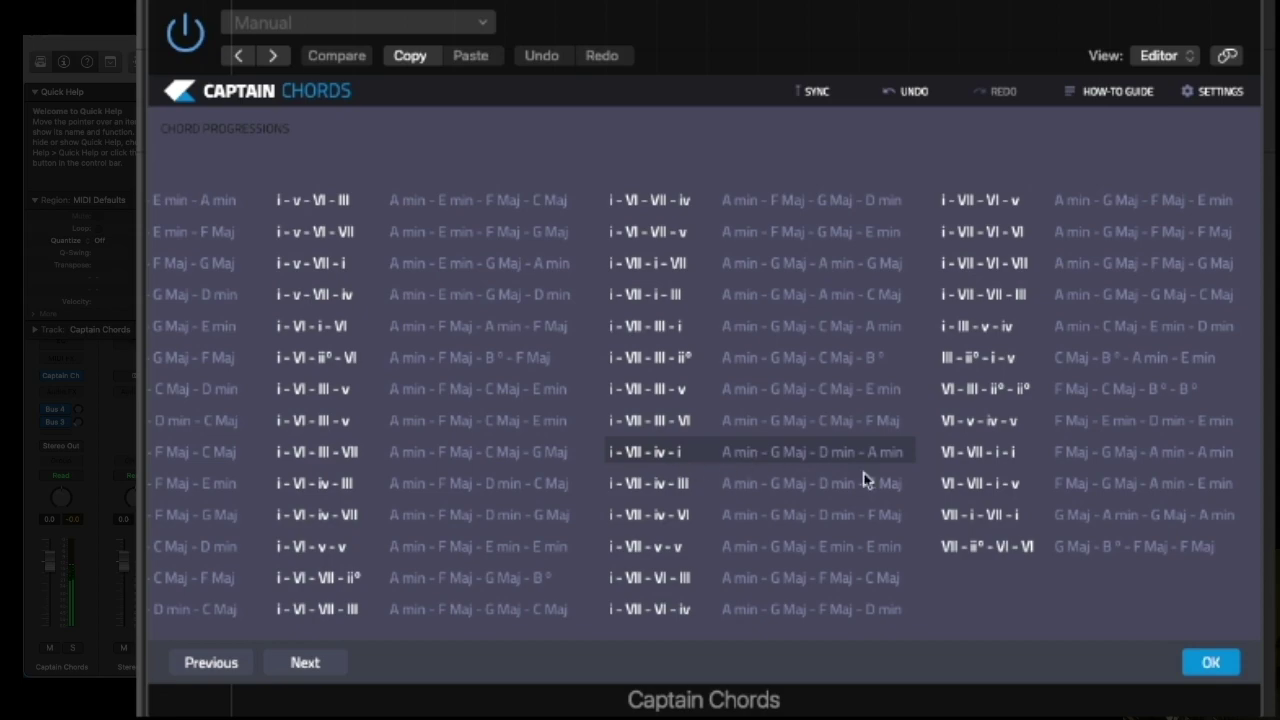
pyautogui.click(1211, 660)
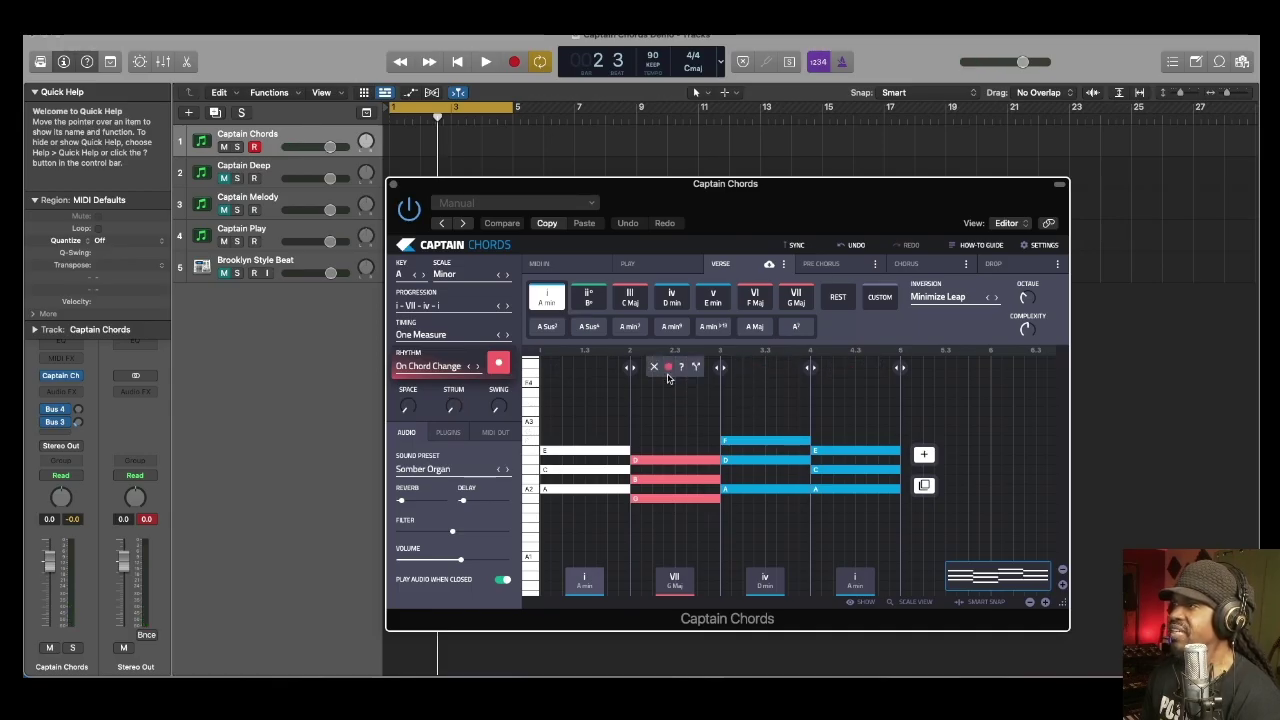
pyautogui.press('space')
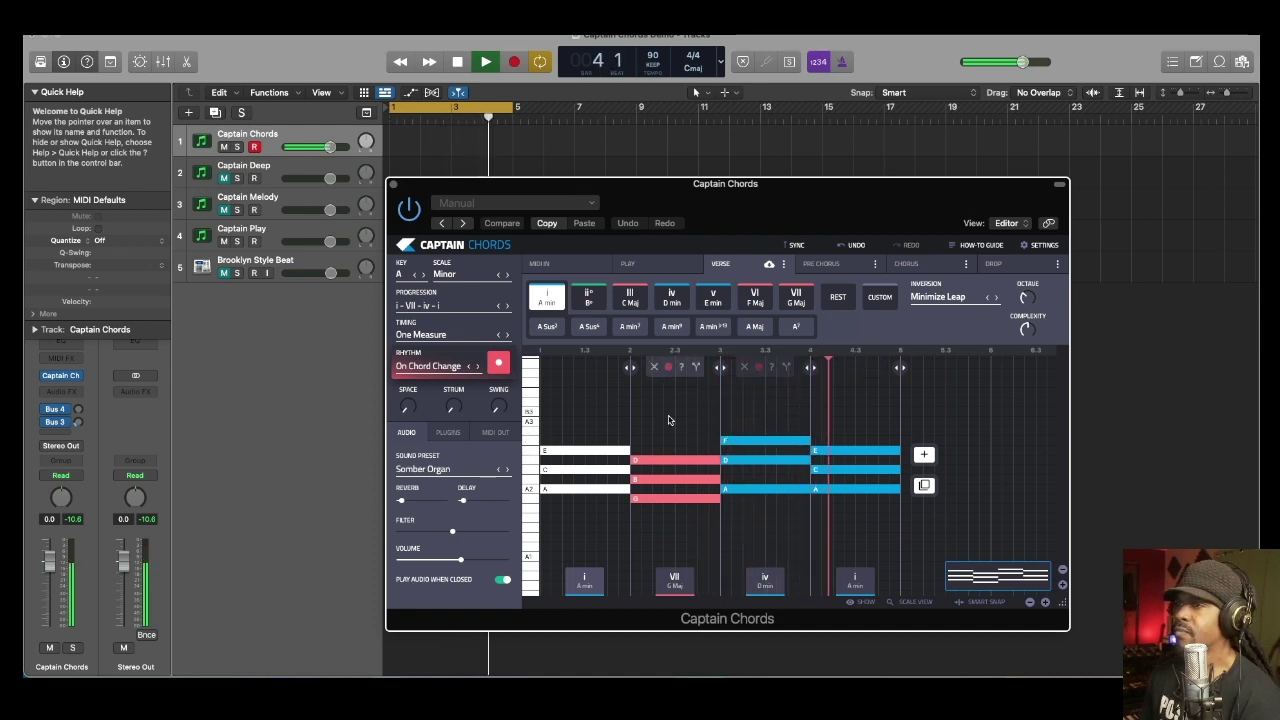
pyautogui.press('space')
# Try shortening the chord notes with the Space control in Smart Legato mode during playback, and restore their full length.
pyautogui.moveTo(450, 401)
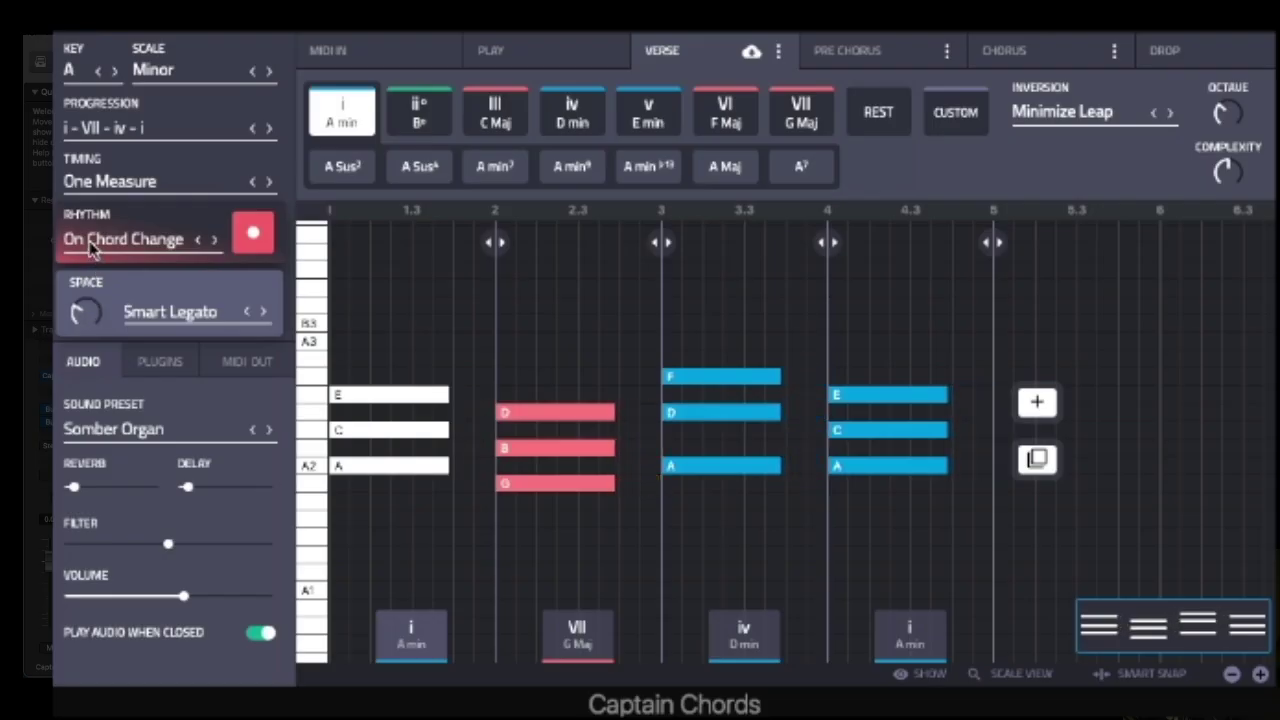
pyautogui.moveTo(90, 242); pyautogui.dragTo(80, 278)
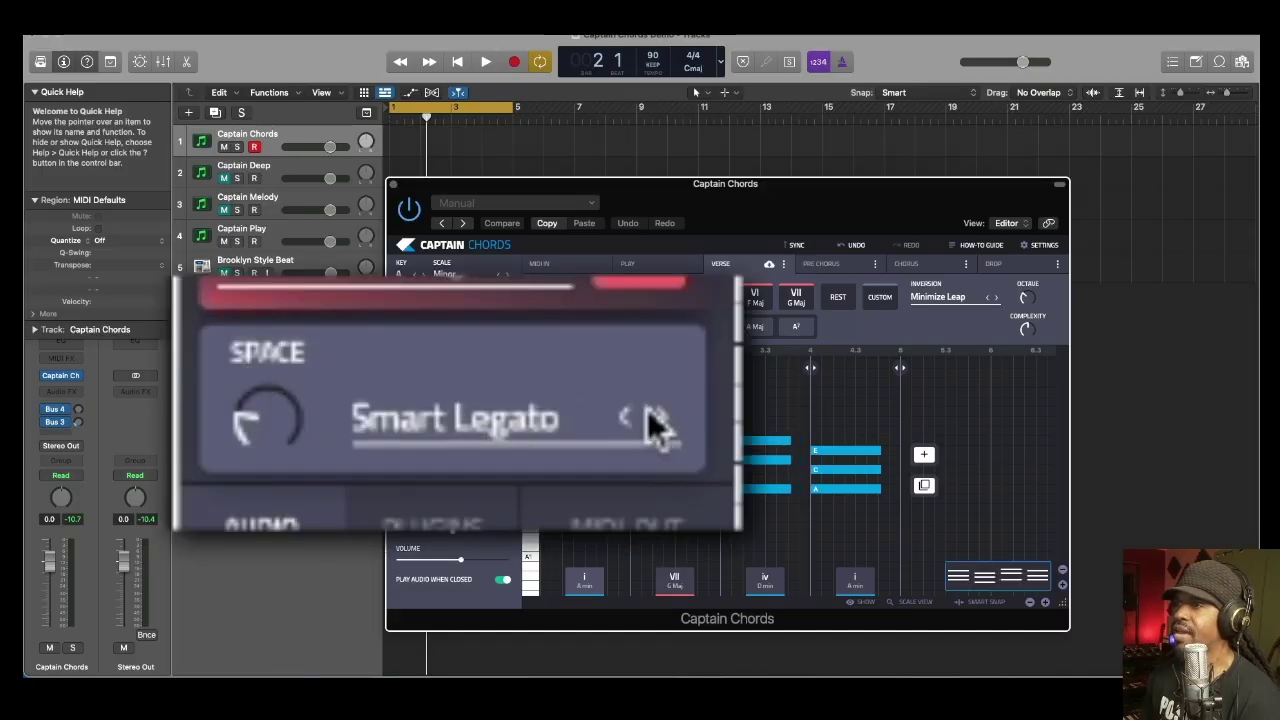
pyautogui.click(485, 62)
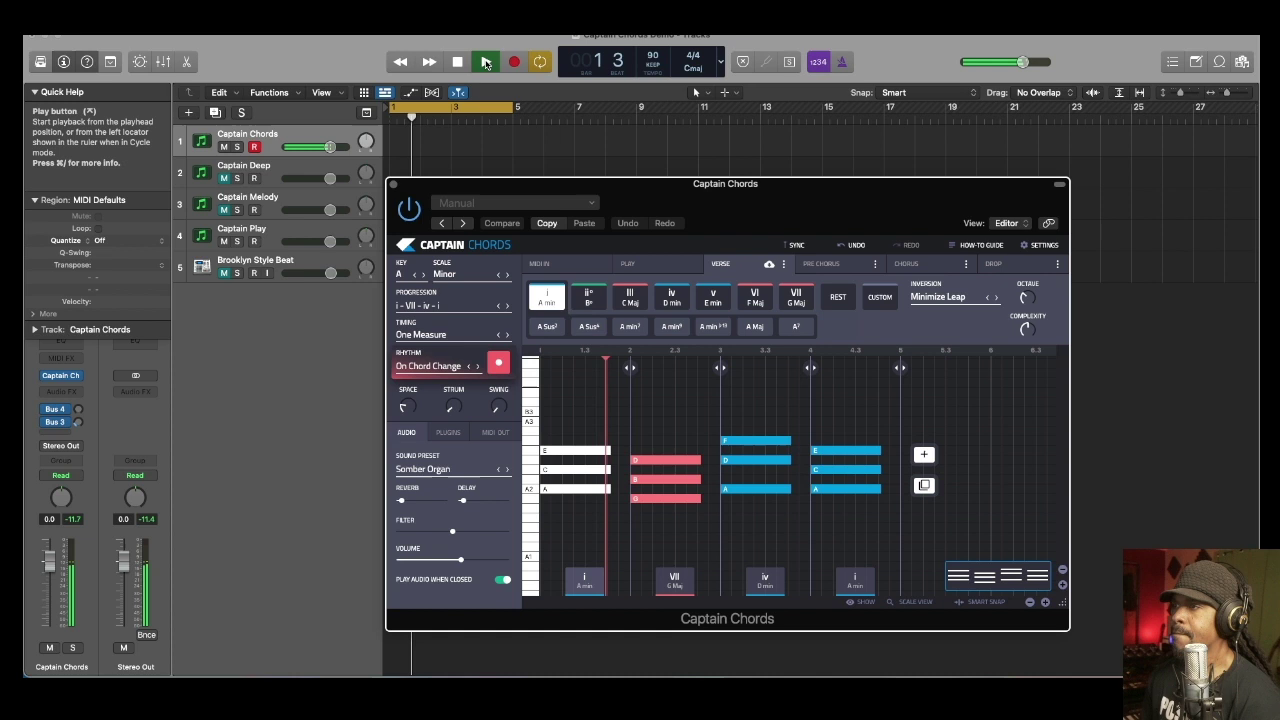
pyautogui.press('space')
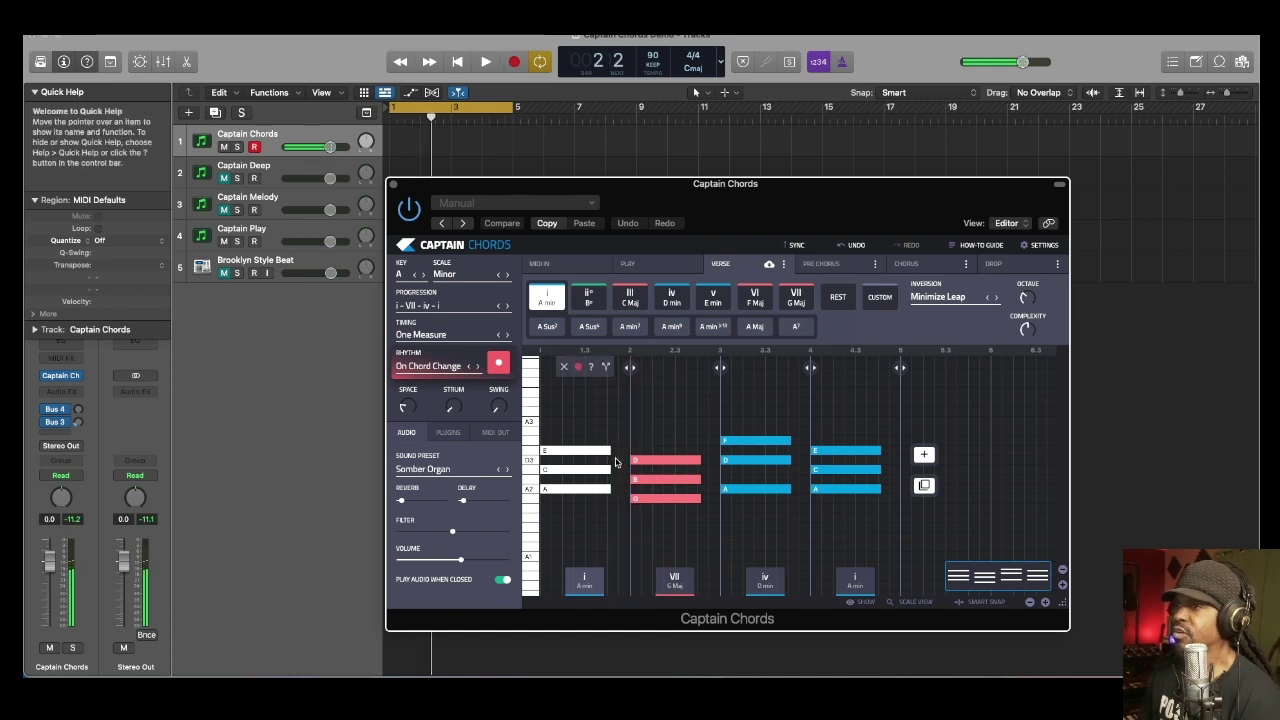
pyautogui.moveTo(408, 406); pyautogui.dragTo(413, 377)
pyautogui.moveTo(410, 376); pyautogui.dragTo(408, 404)
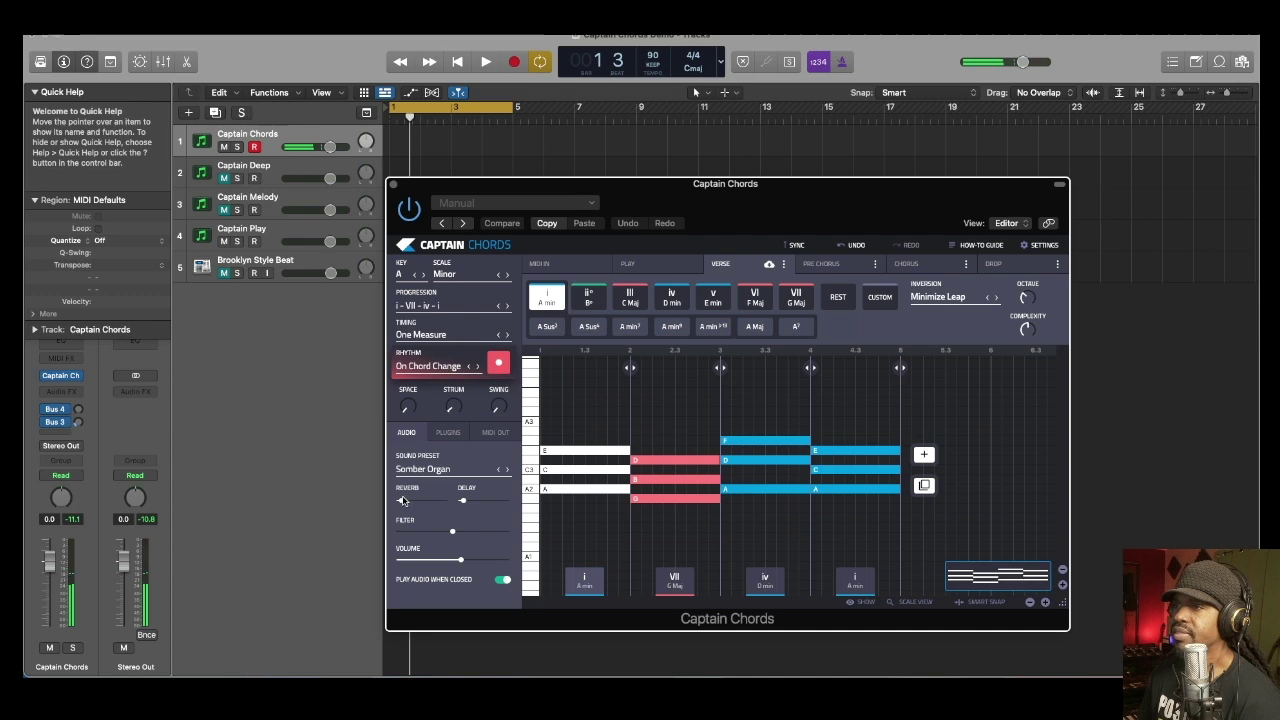
# Raise the reverb and delay slightly and lower the filter on the Somber Organ sound while the chords play.
pyautogui.moveTo(401, 500); pyautogui.dragTo(414, 499)
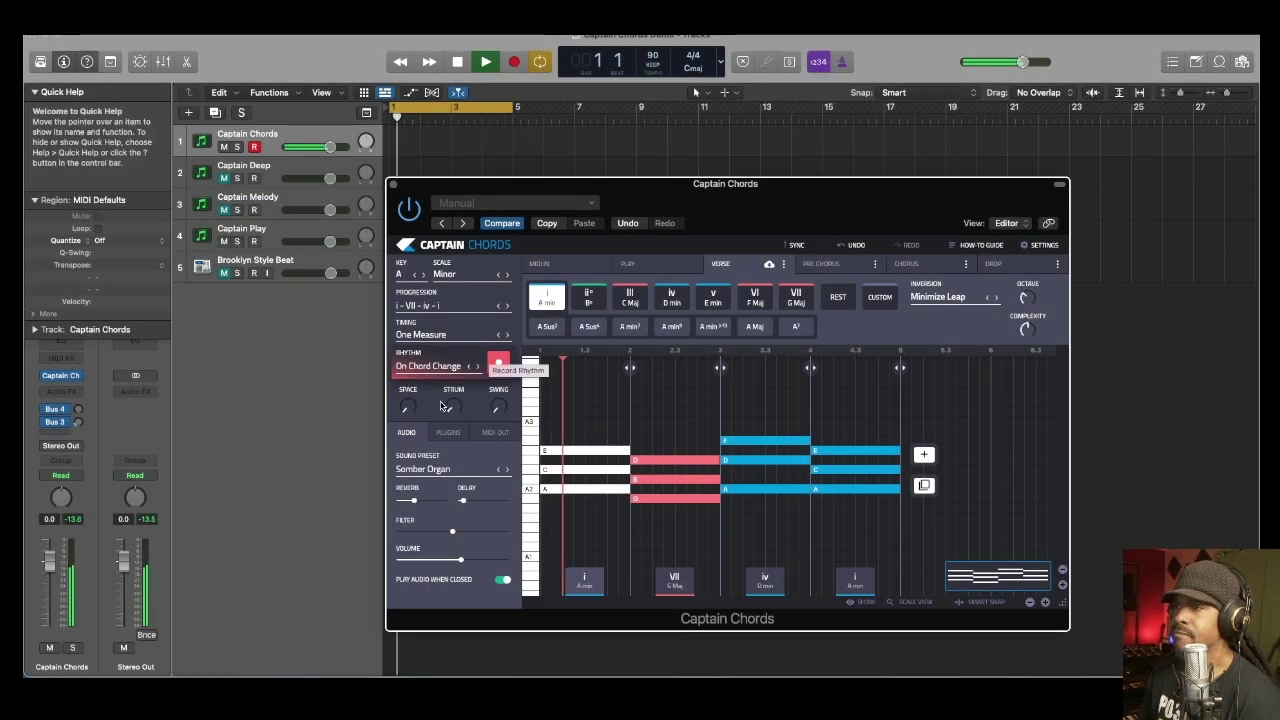
pyautogui.press('space')
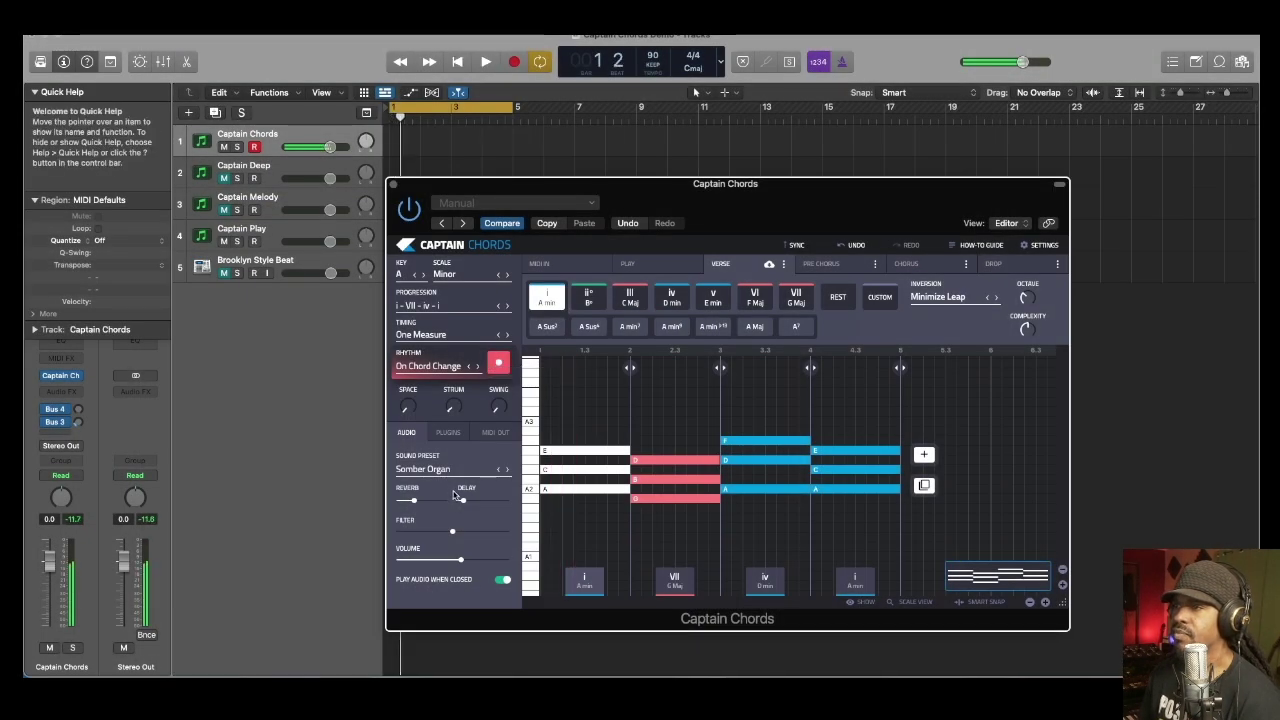
pyautogui.moveTo(463, 500); pyautogui.dragTo(427, 536)
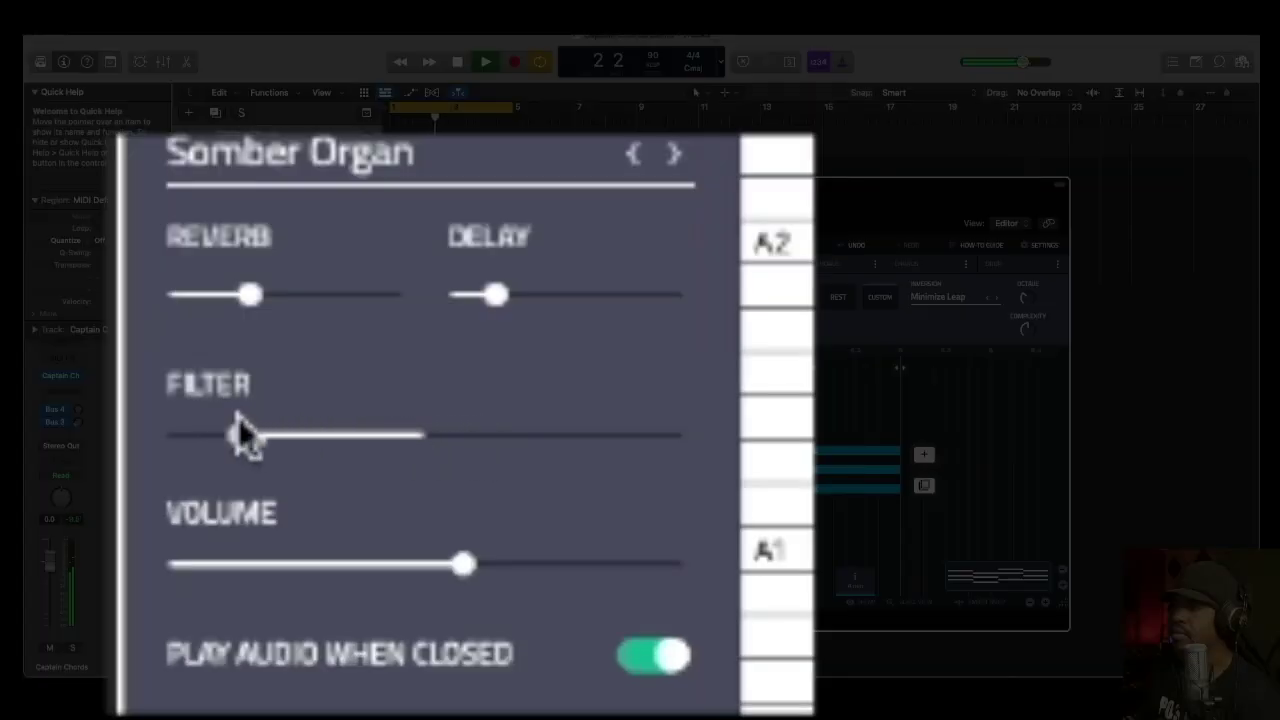
pyautogui.moveTo(322, 430); pyautogui.dragTo(250, 440)
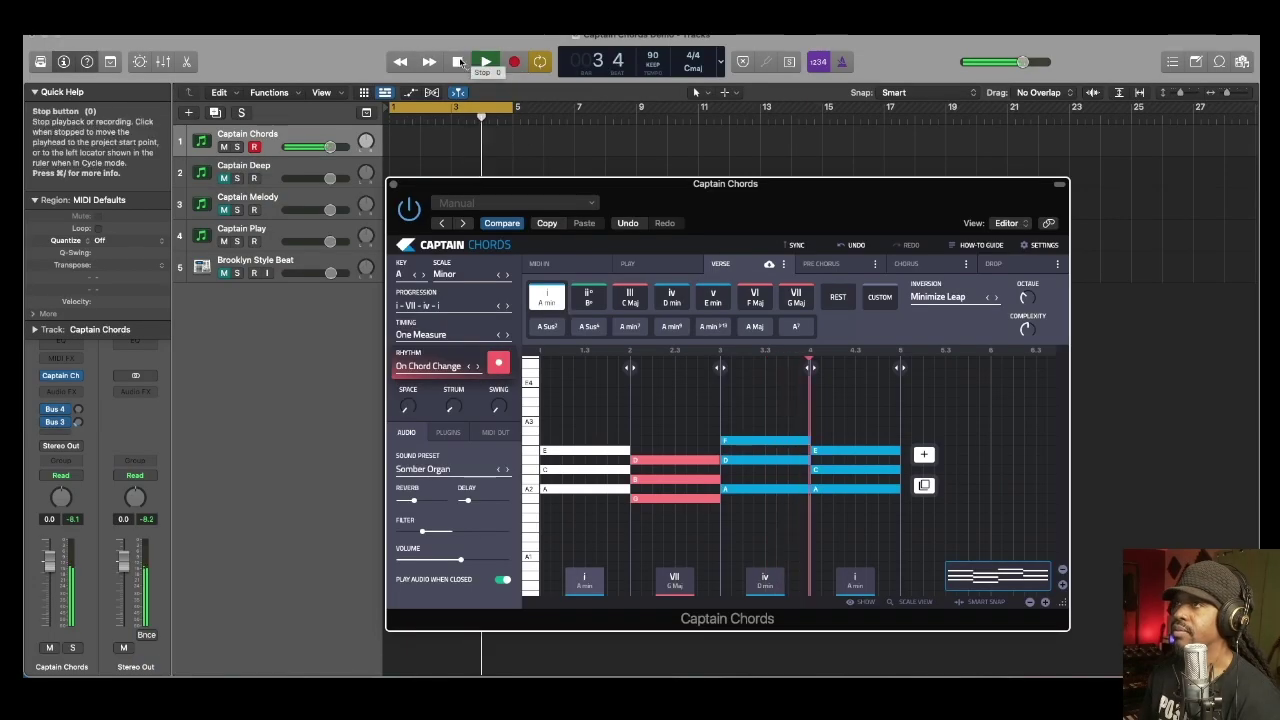
pyautogui.click(460, 62)
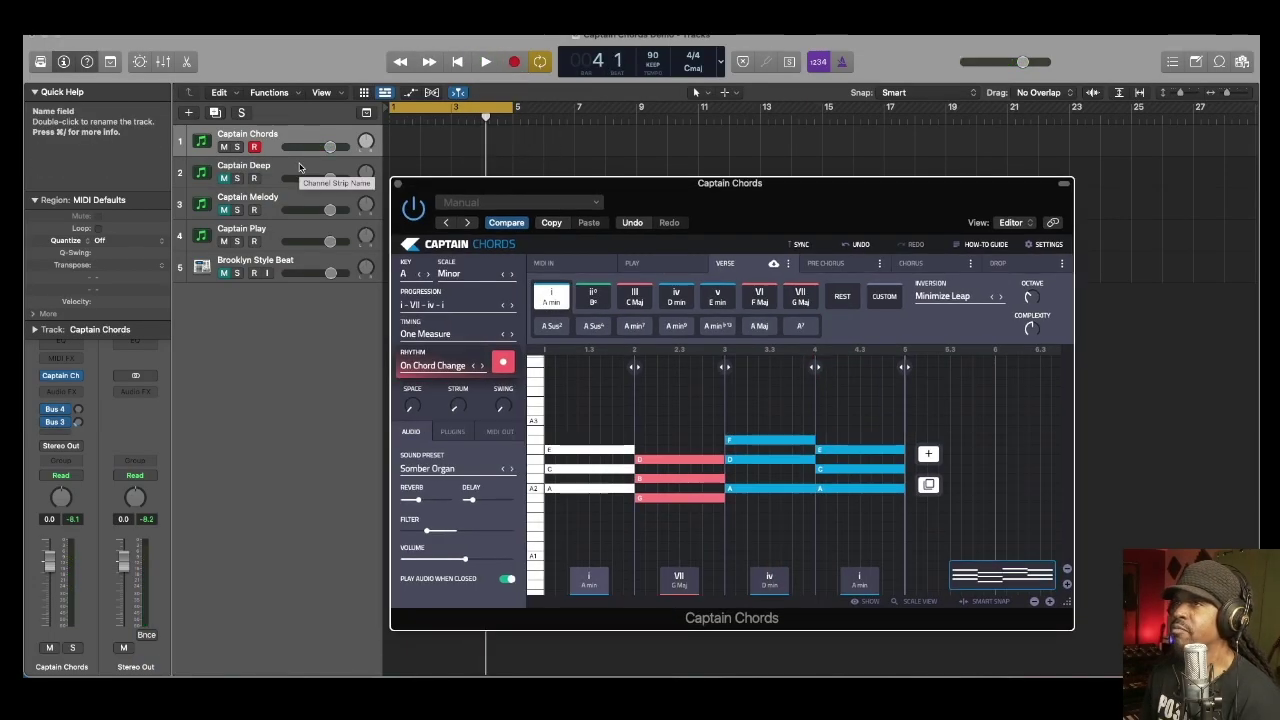
# Close the Captain Chords plug-in and open the Captain Deep plug-in from its track.
pyautogui.click(287, 167)
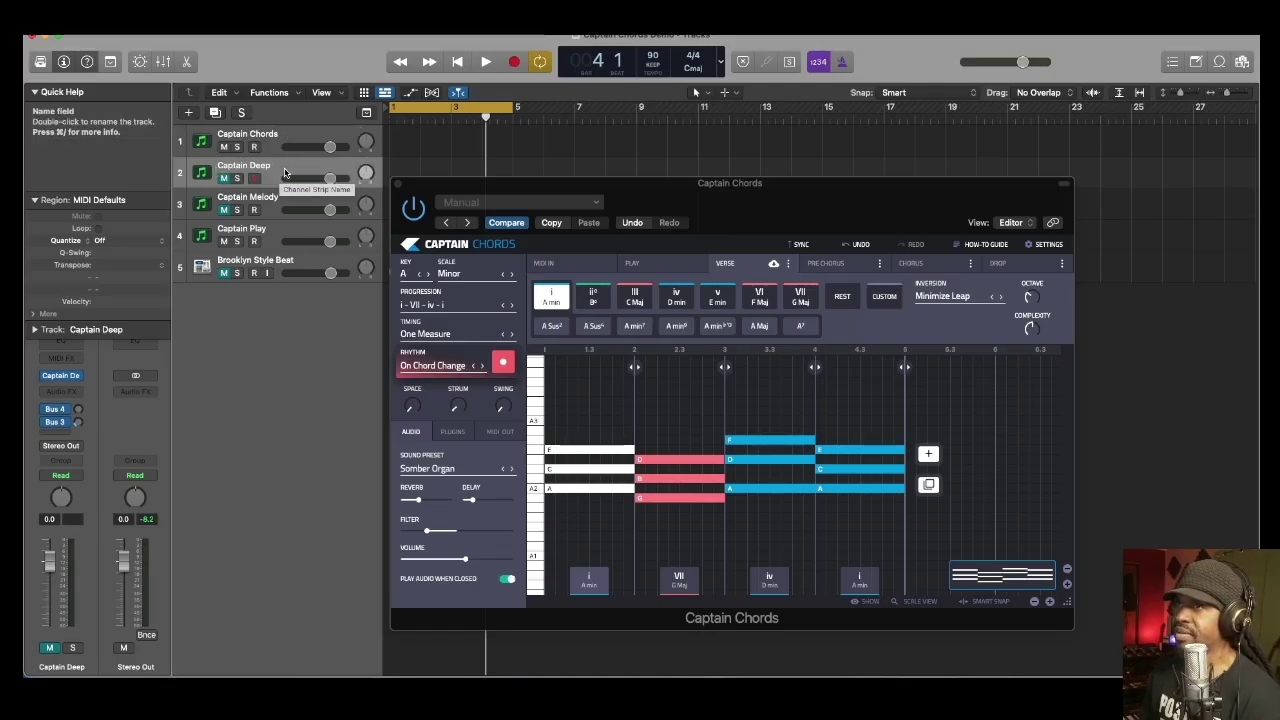
pyautogui.click(397, 185)
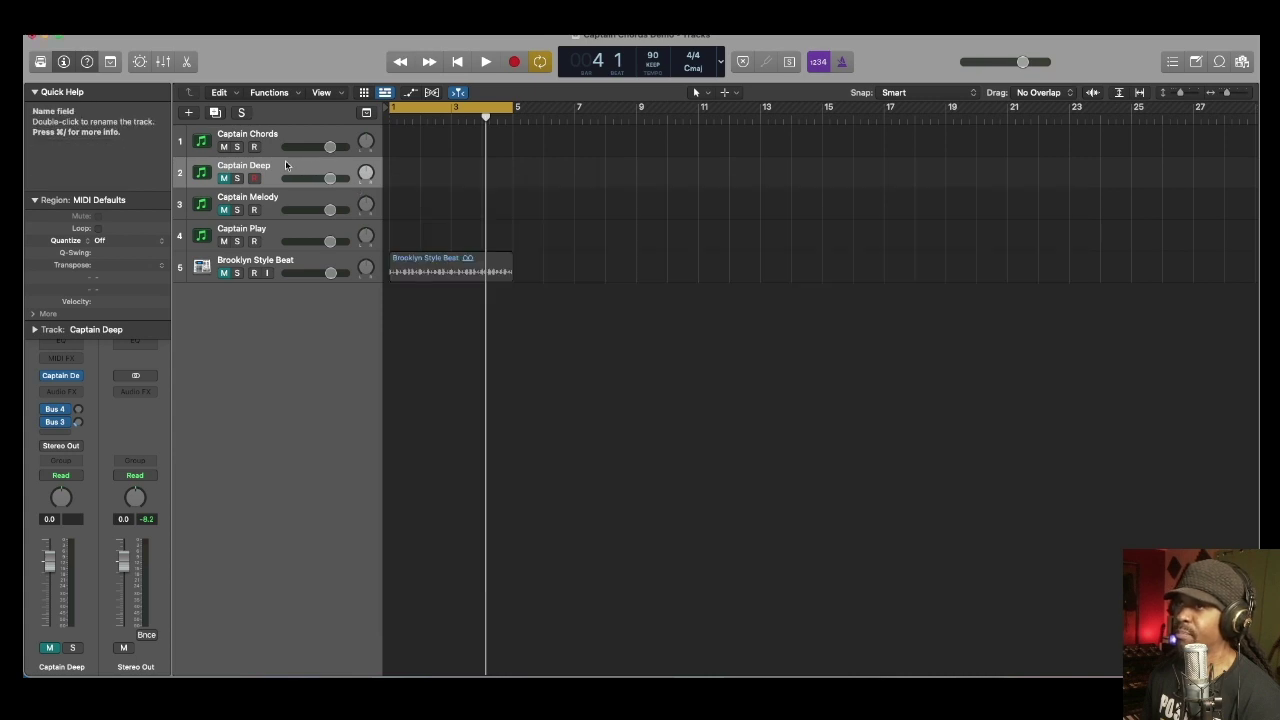
pyautogui.doubleClick(201, 172)
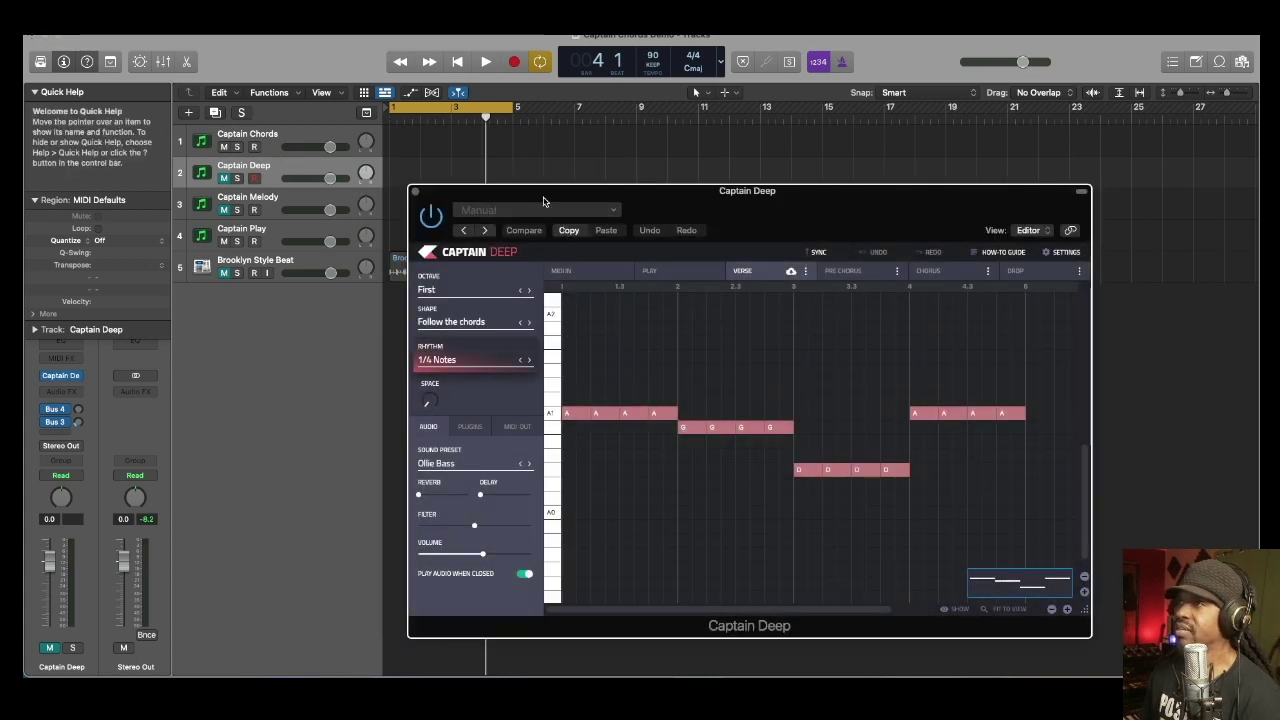
pyautogui.moveTo(540, 197); pyautogui.dragTo(536, 175)
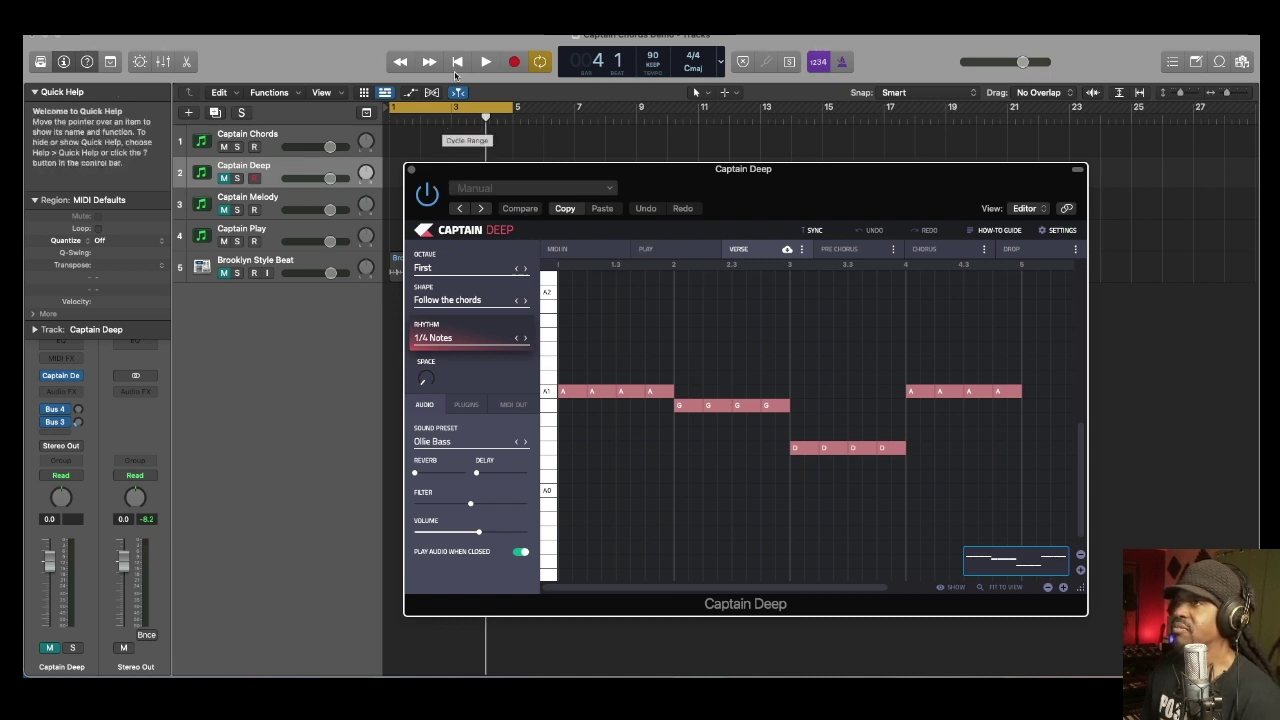
# Unmute the Captain Deep track and audition its bass line with the Ollie Bass, Organ Bass and Palm Bass presets.
pyautogui.click(487, 62)
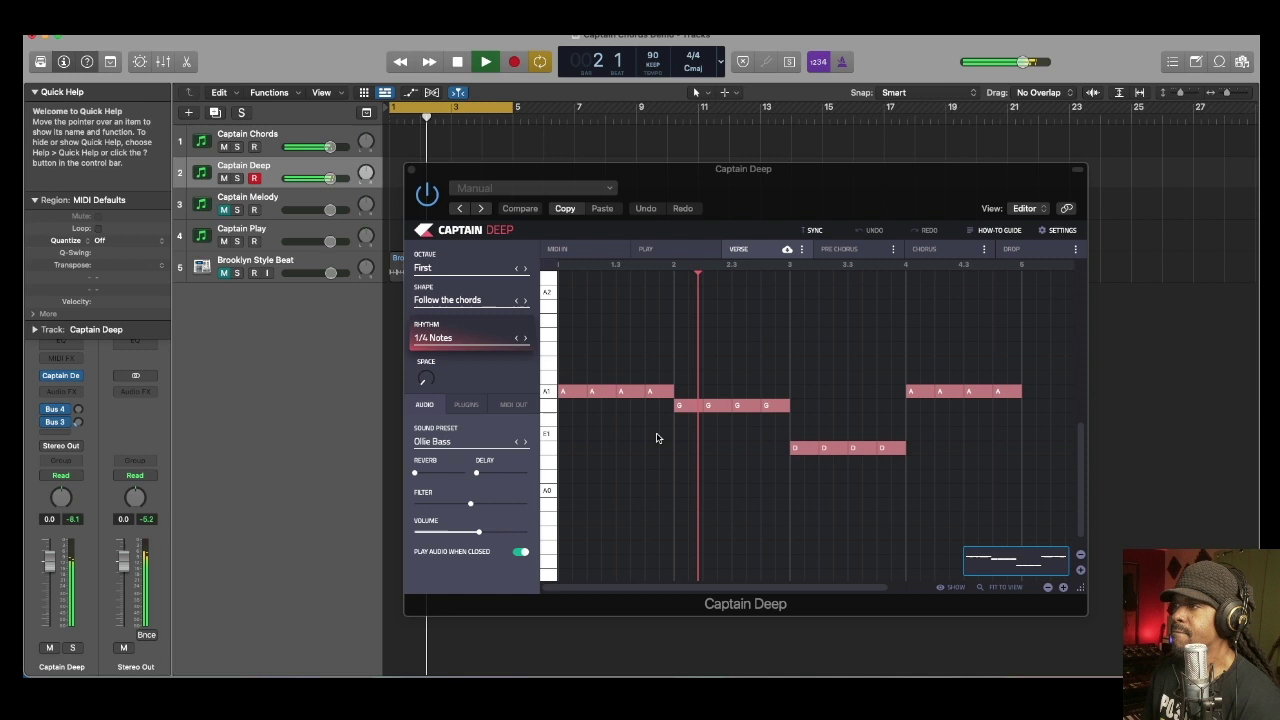
pyautogui.press('space')
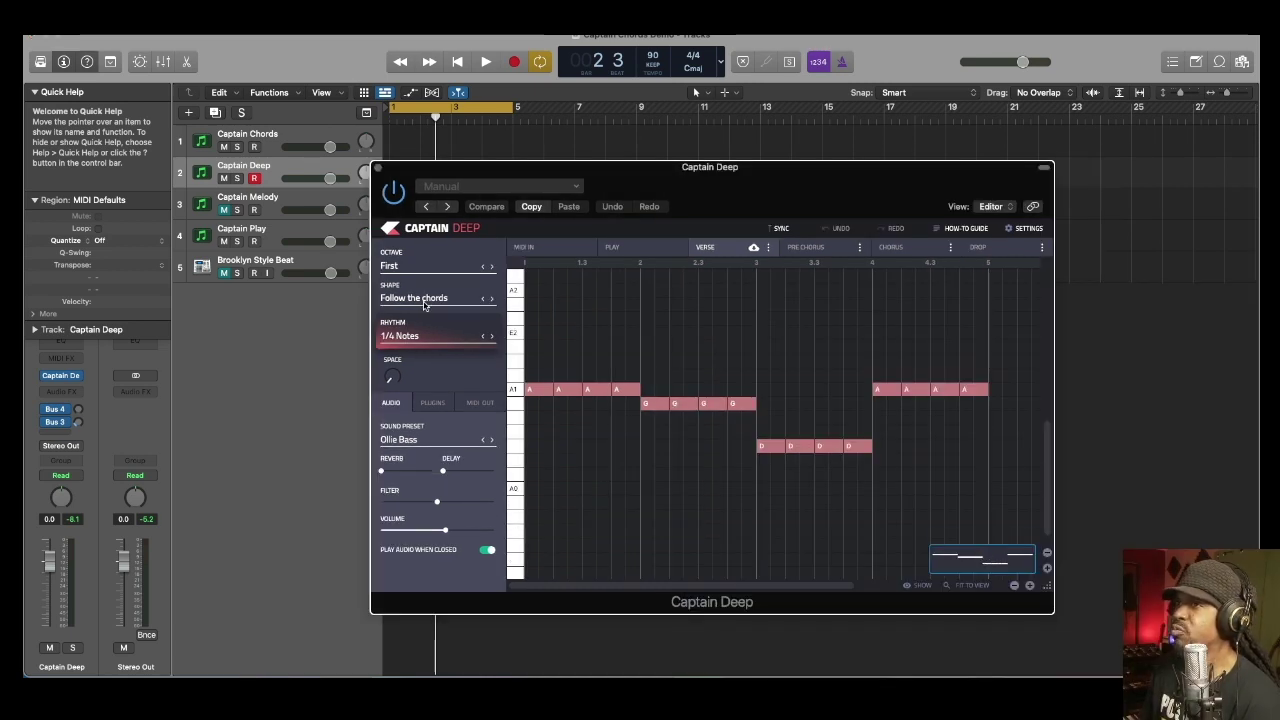
pyautogui.press('space')
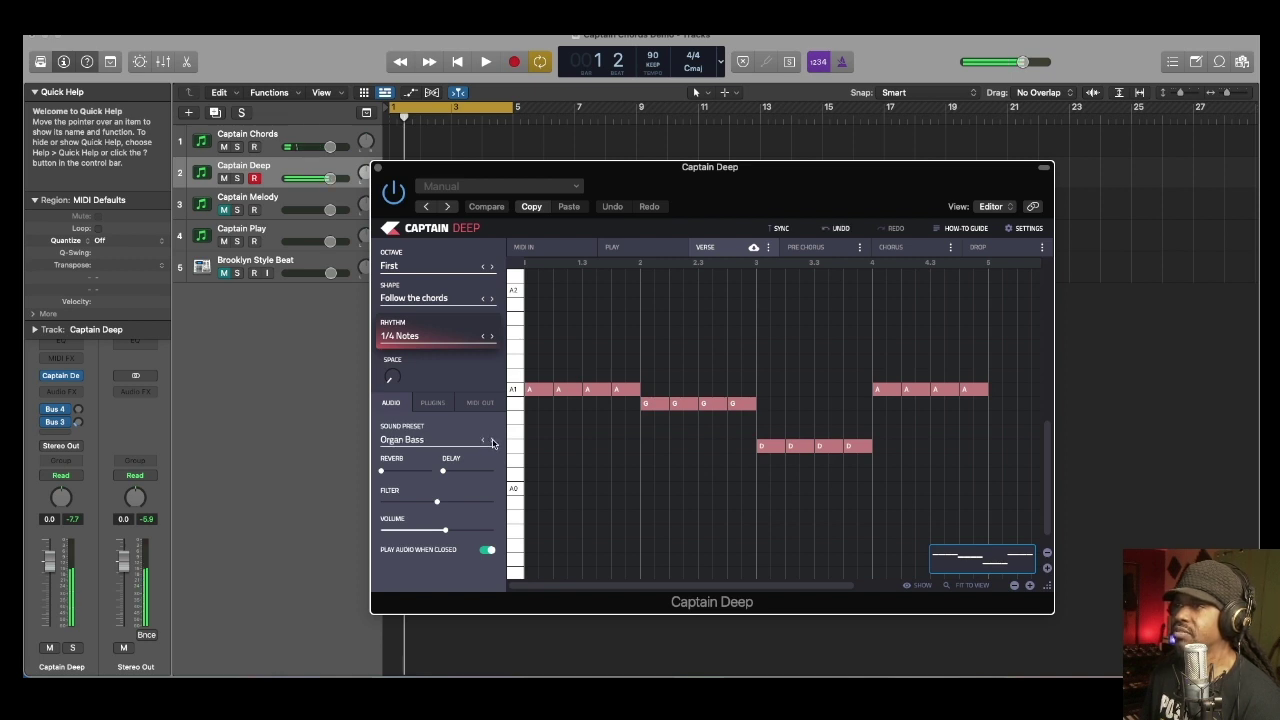
pyautogui.press('space')
pyautogui.click(491, 440)
pyautogui.press('space')
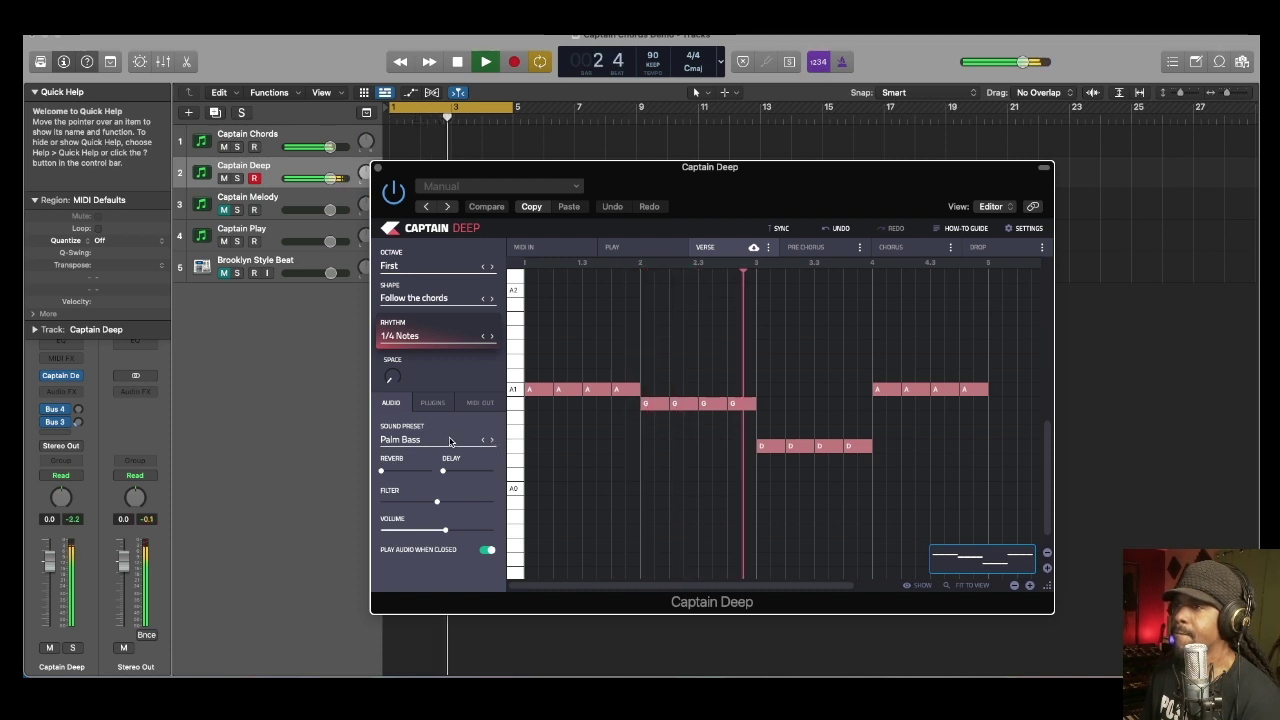
pyautogui.press('space')
# Browse the Captain Deep bass presets, auditioning Deep and Low and Me Too Bass.
pyautogui.click(400, 440)
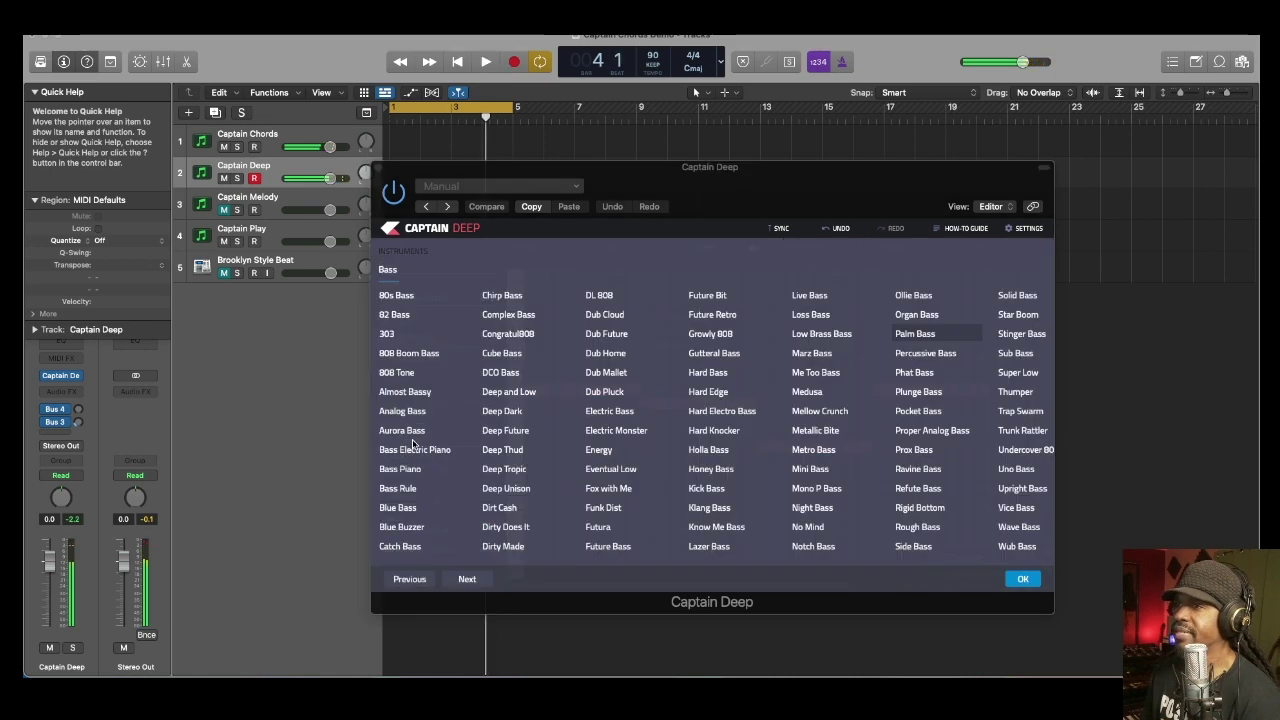
pyautogui.hscroll(5, 619, 457)
pyautogui.hscroll(-5, 620, 449)
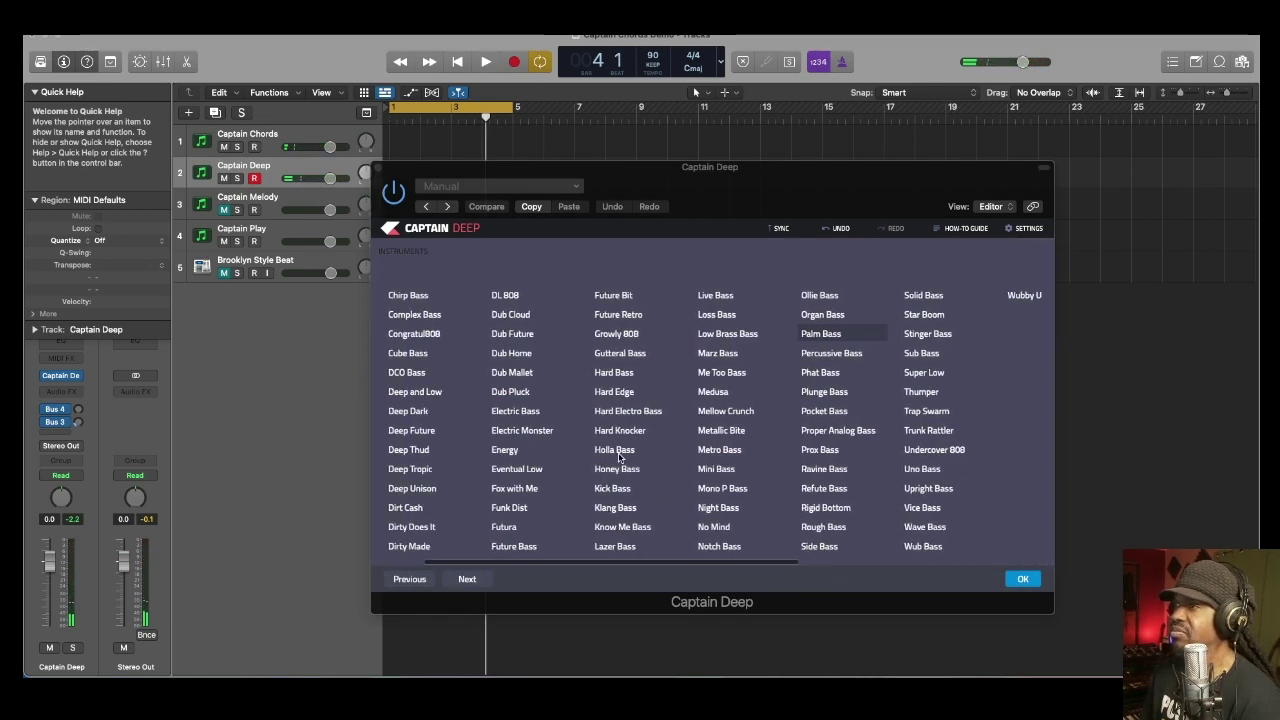
pyautogui.click(510, 395)
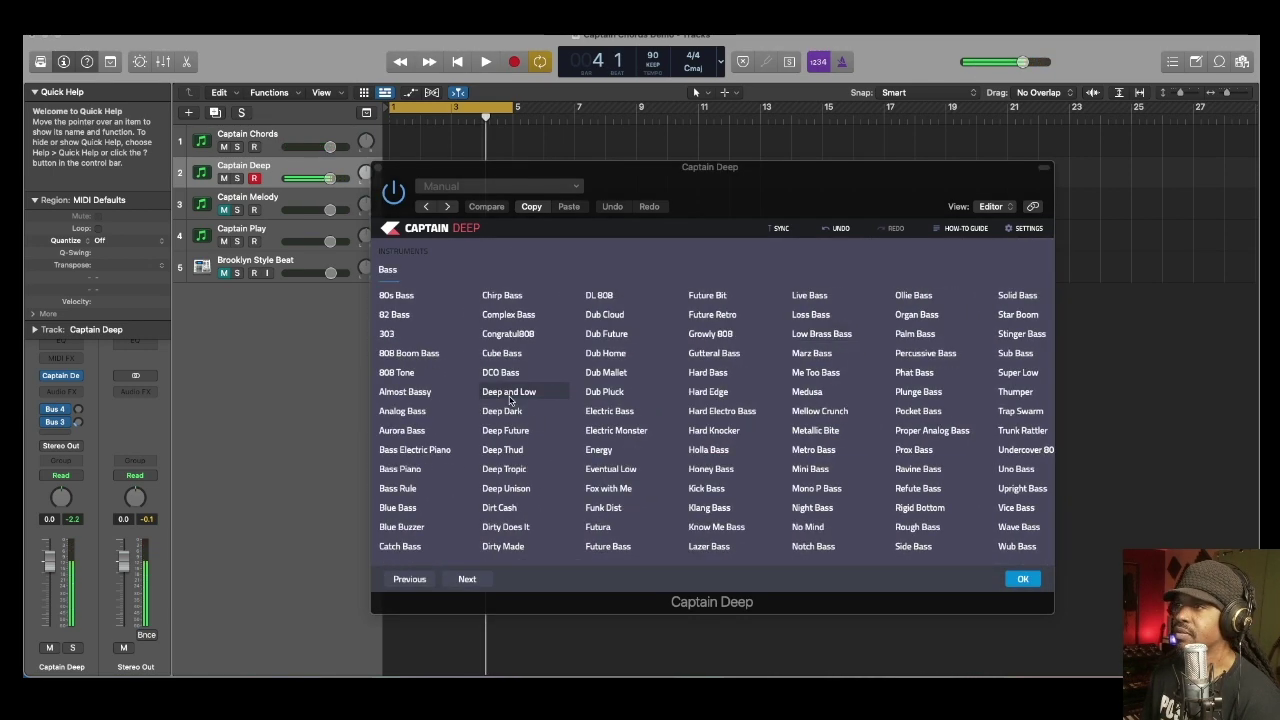
pyautogui.click(836, 374)
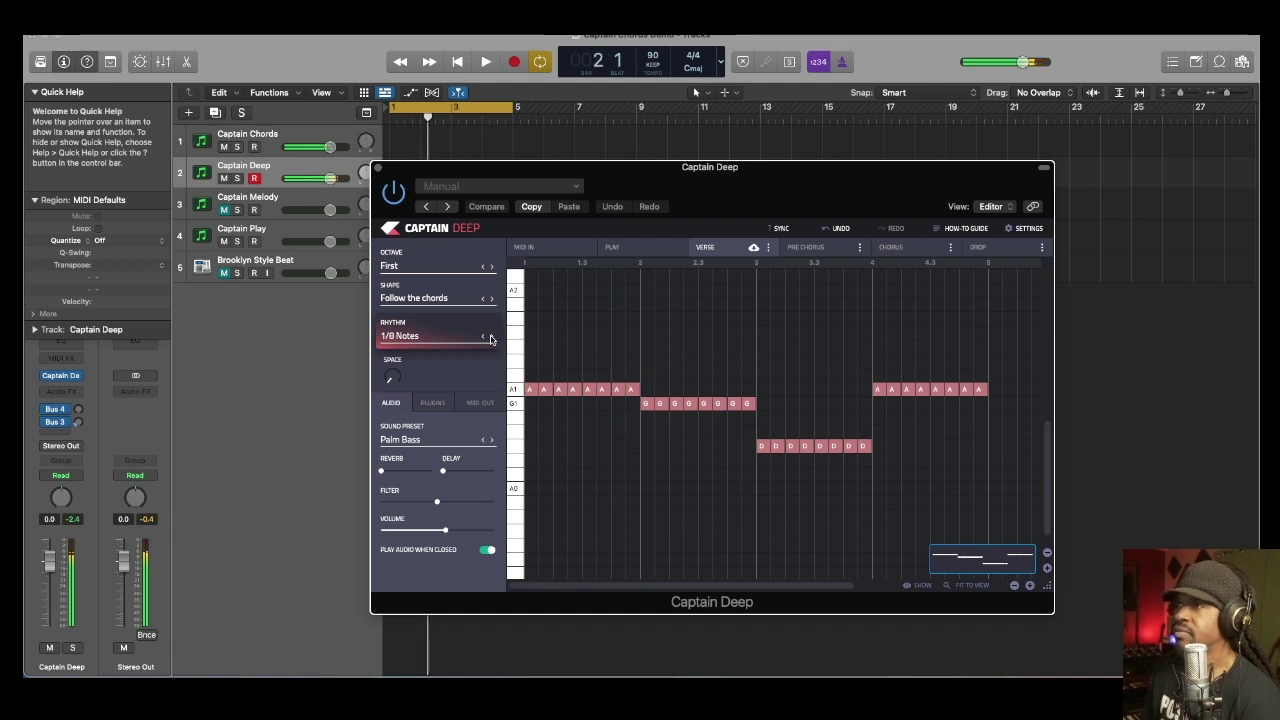
# Set the bass line's rhythm to Action and play it back with the chords.
pyautogui.click(490, 339)
pyautogui.click(490, 339)
pyautogui.press('space')
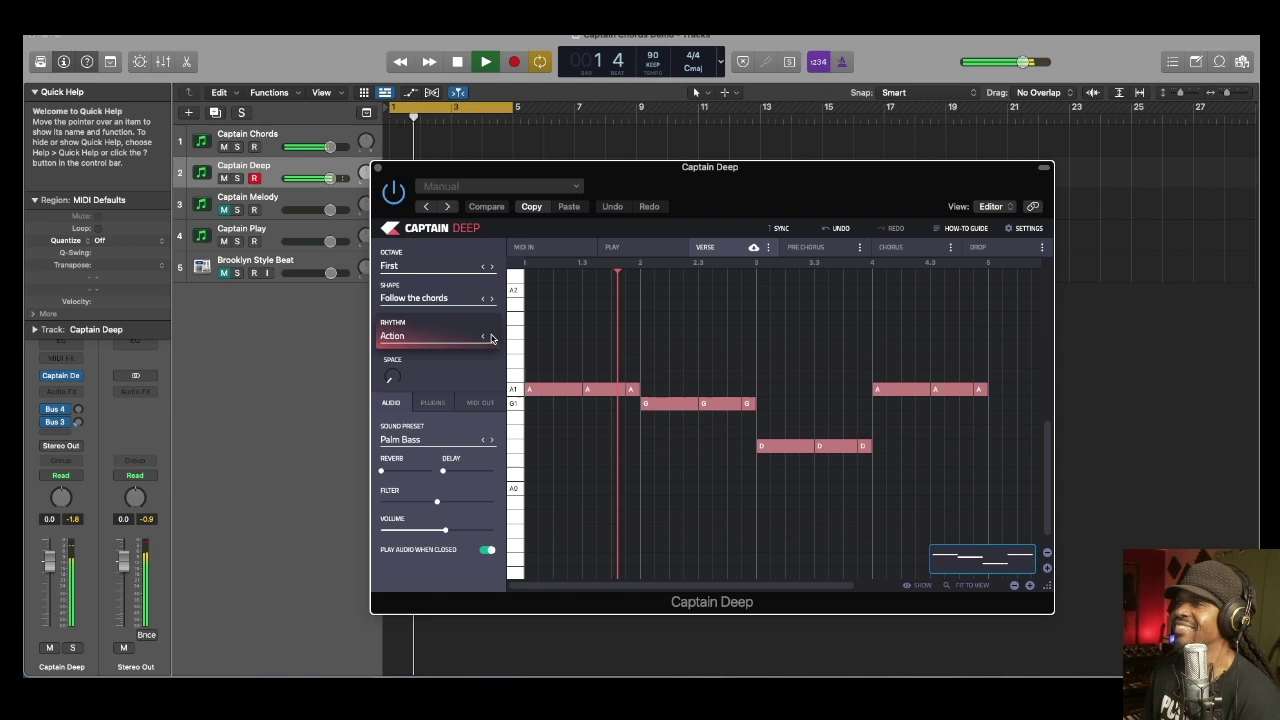
pyautogui.press('space')
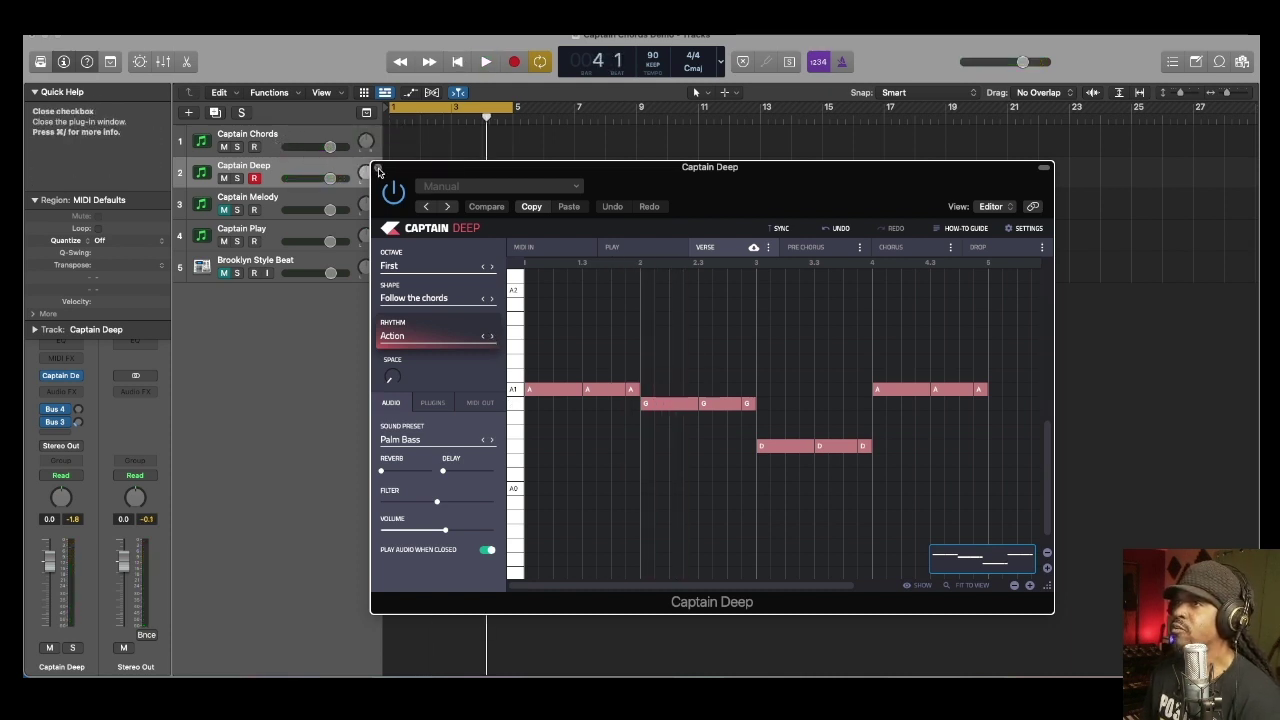
# Unmute the Captain Melody track and open its plug-in in place of Captain Deep.
pyautogui.click(378, 171)
pyautogui.click(262, 200)
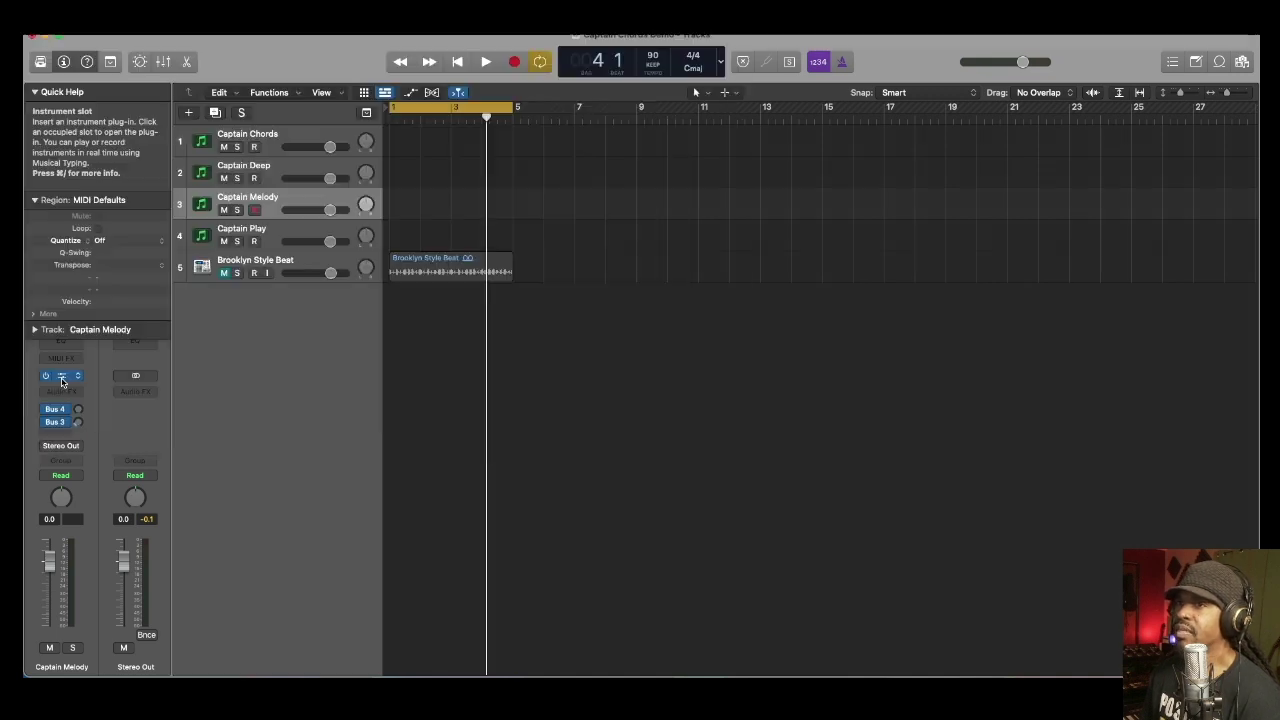
pyautogui.click(61, 376)
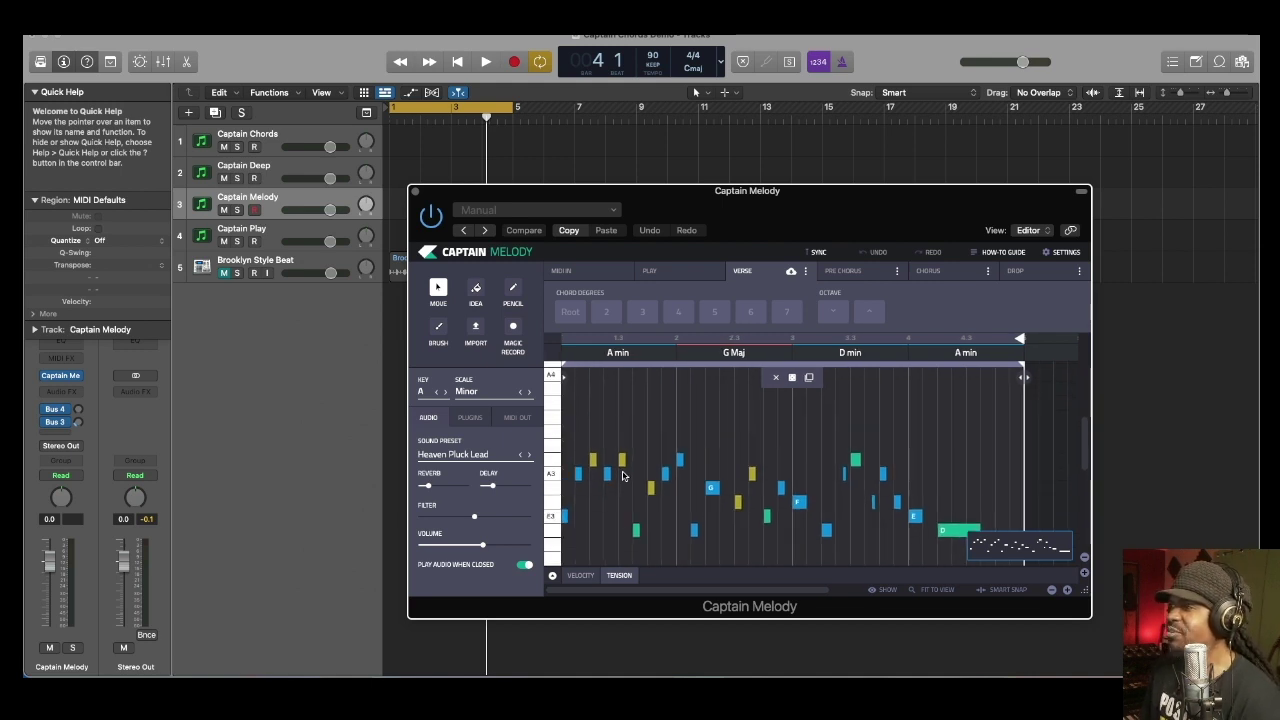
# Review the verse melody's notes in the Captain Melody piano roll and play the melody with the chords and bass.
pyautogui.scroll(-1, 624, 470)
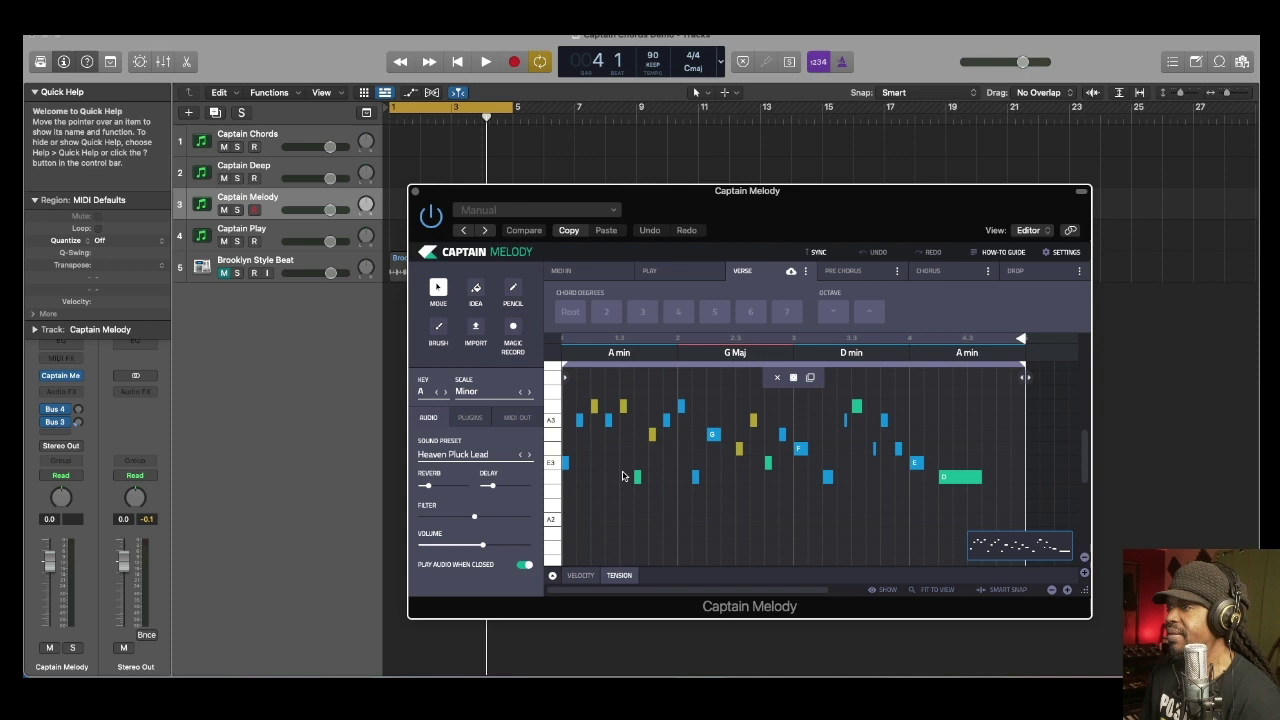
pyautogui.scroll(-2, 622, 476)
pyautogui.scroll(3, 622, 476)
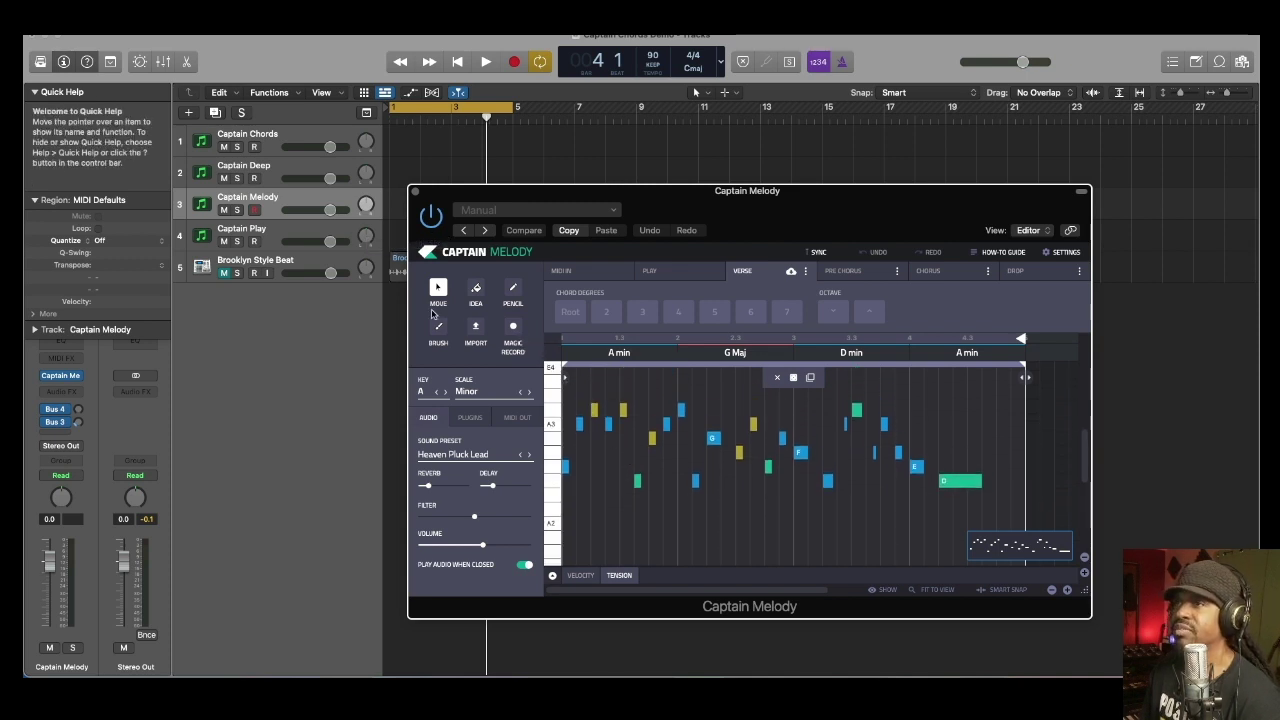
pyautogui.press('space')
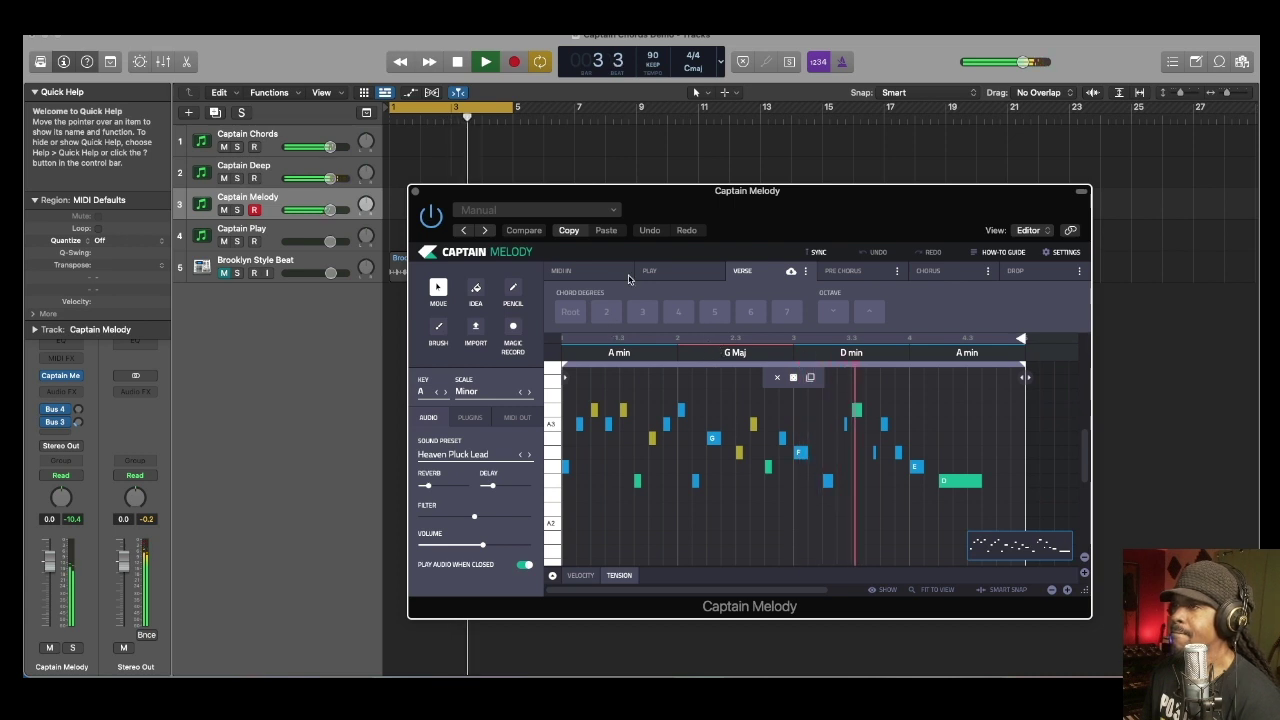
pyautogui.press('space')
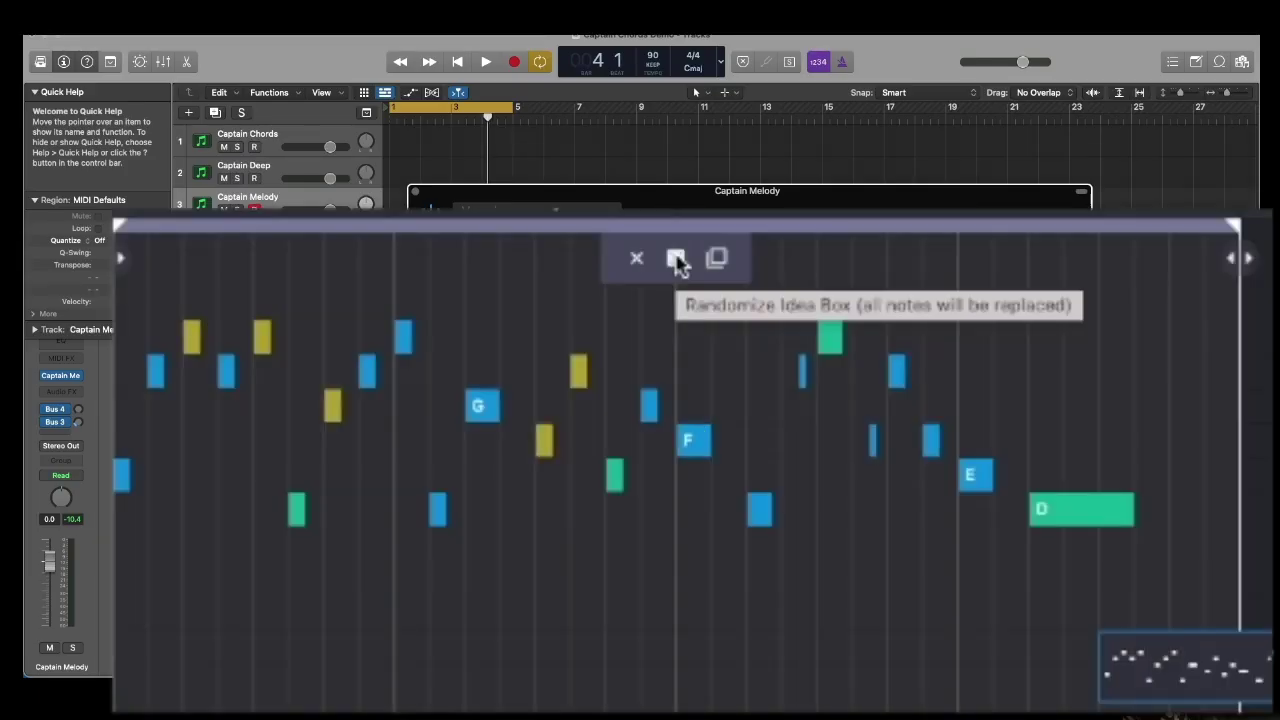
# Randomize the verse idea box to replace all melody notes and play the new idea back.
pyautogui.click(794, 378)
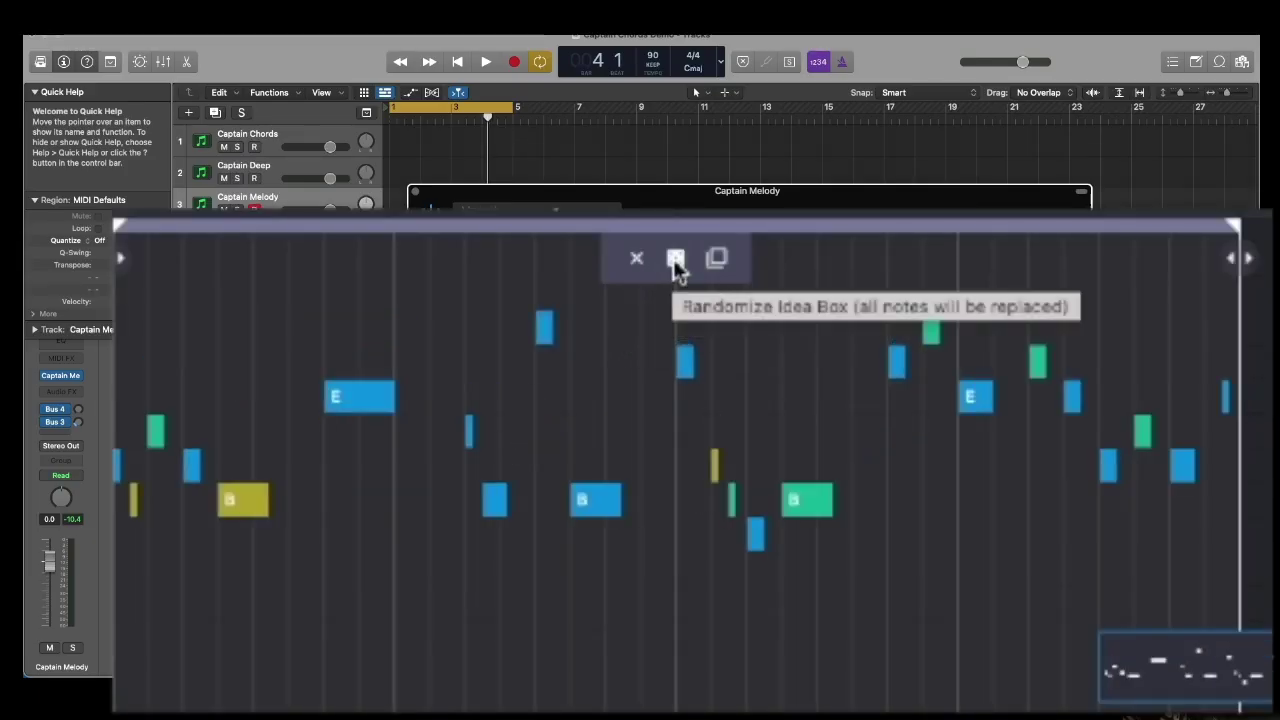
pyautogui.press('space')
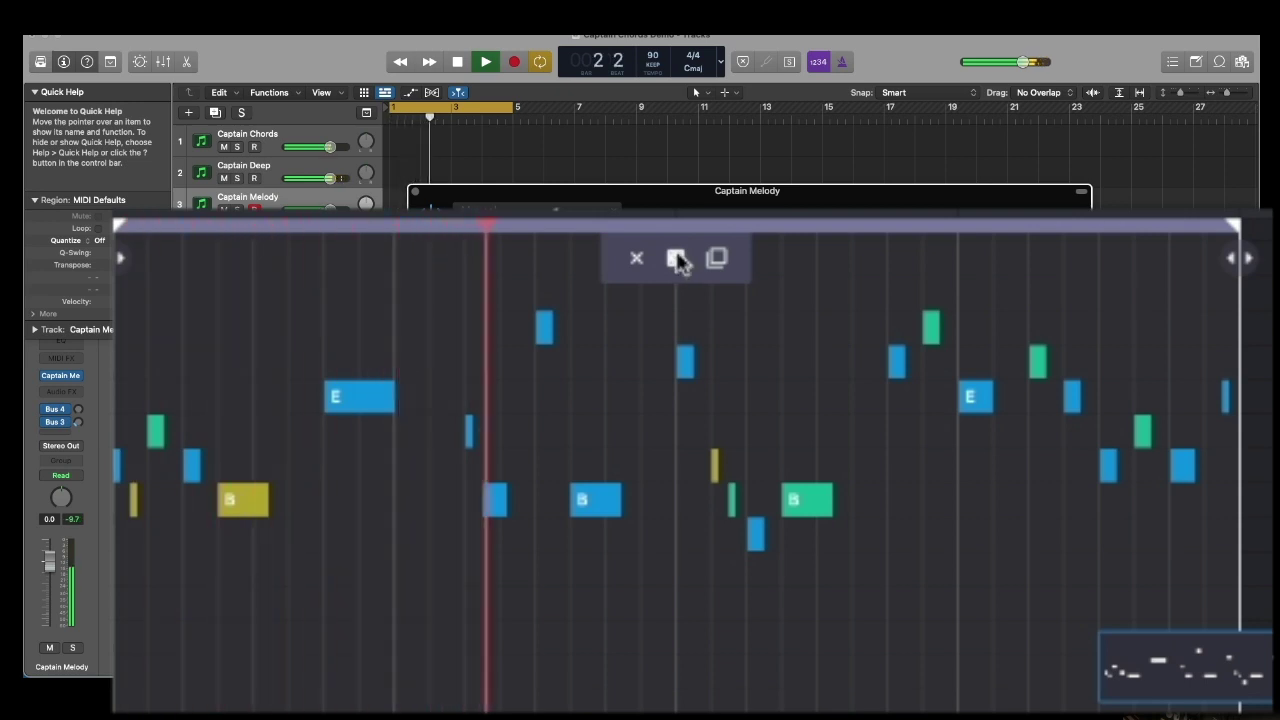
pyautogui.press('space')
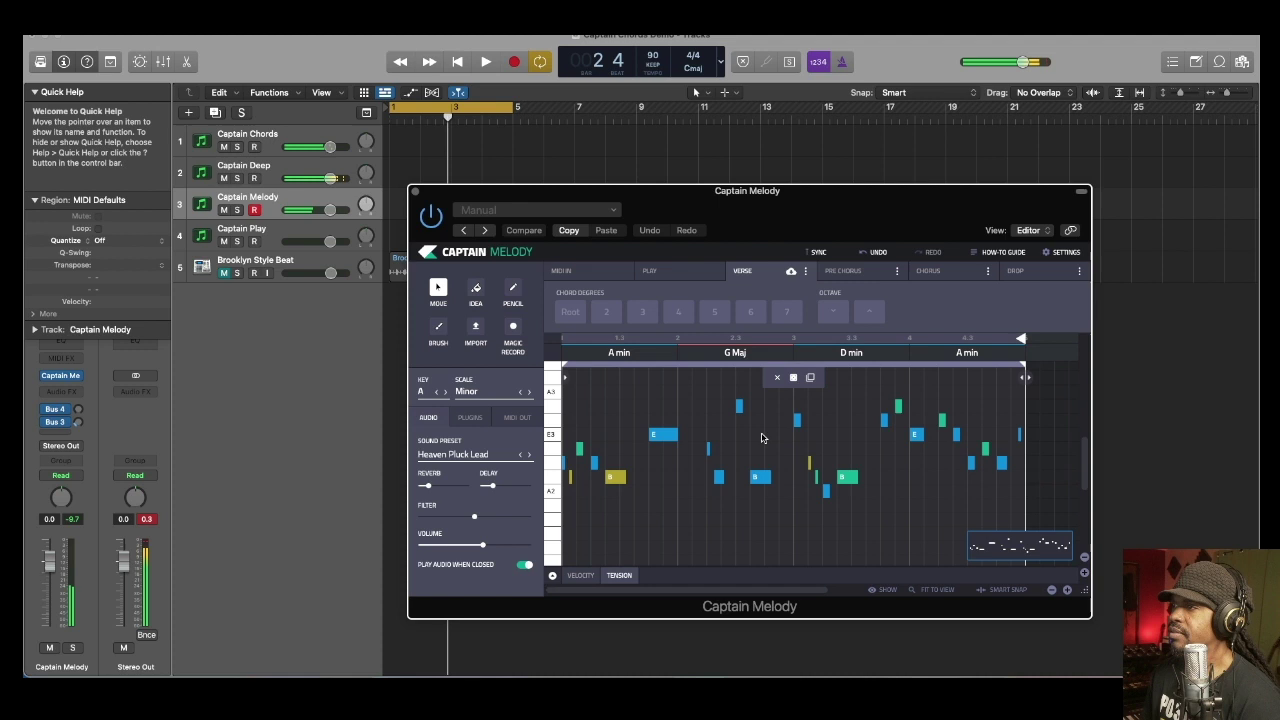
# Move the B note under the G Maj chord down to G.
pyautogui.moveTo(760, 476); pyautogui.dragTo(762, 506)
pyautogui.click(762, 482)
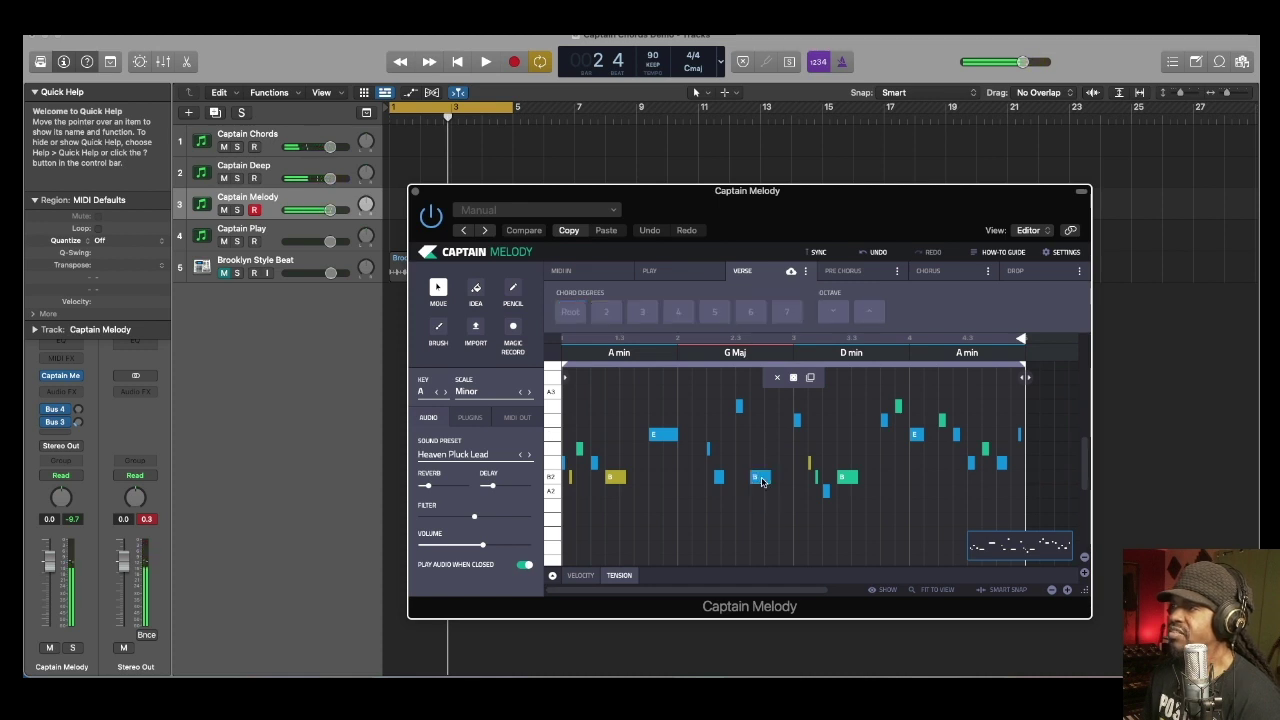
pyautogui.click(760, 478)
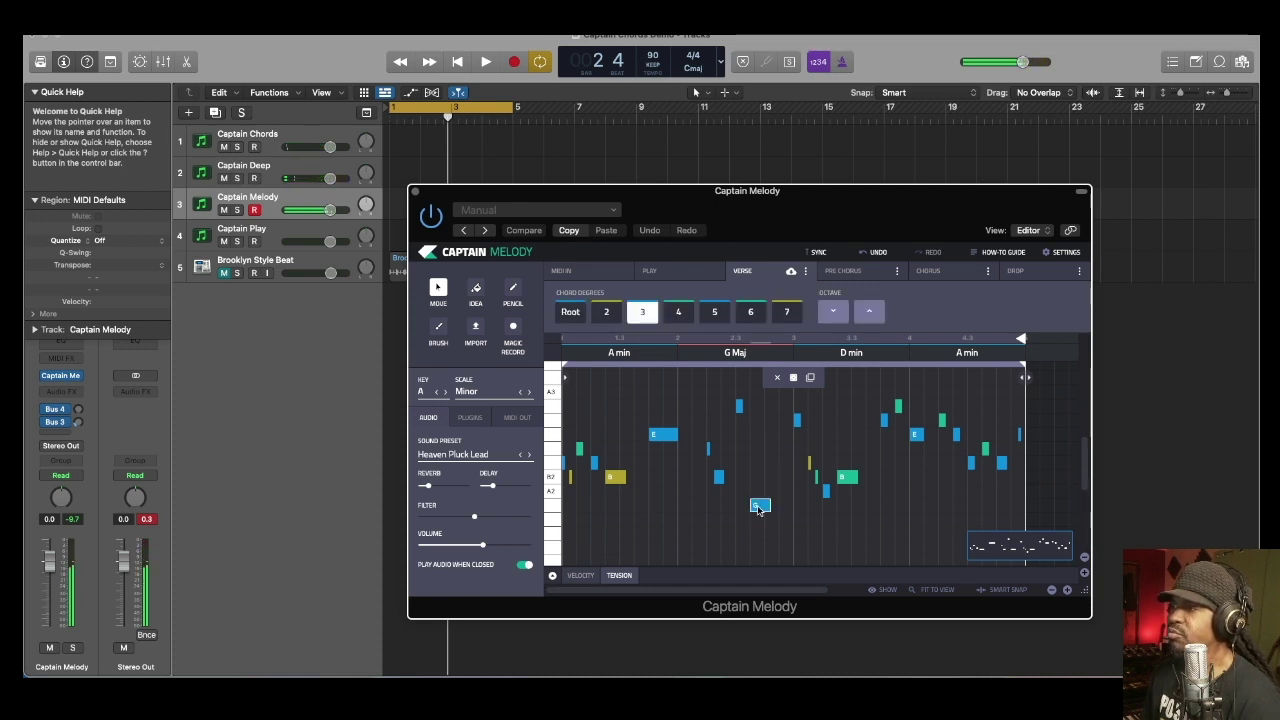
# Play the loop and randomize the verse idea box twice more to generate a new melody.
pyautogui.press('space')
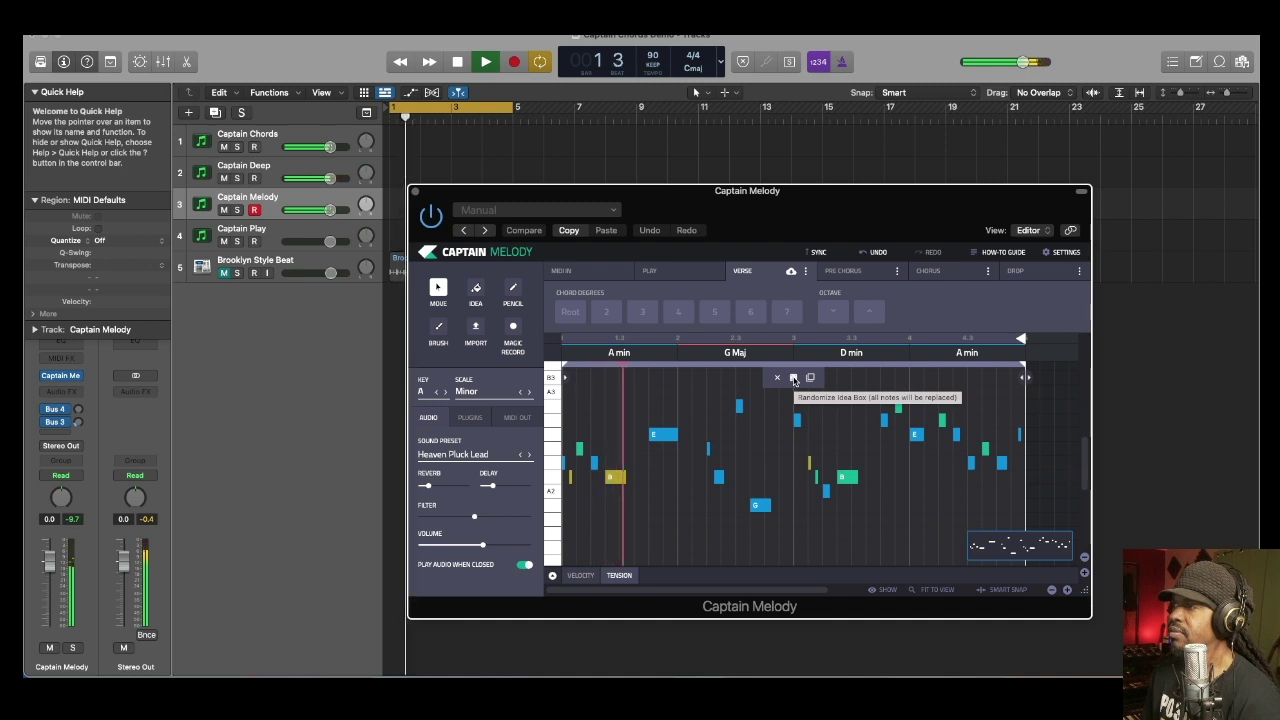
pyautogui.click(793, 379)
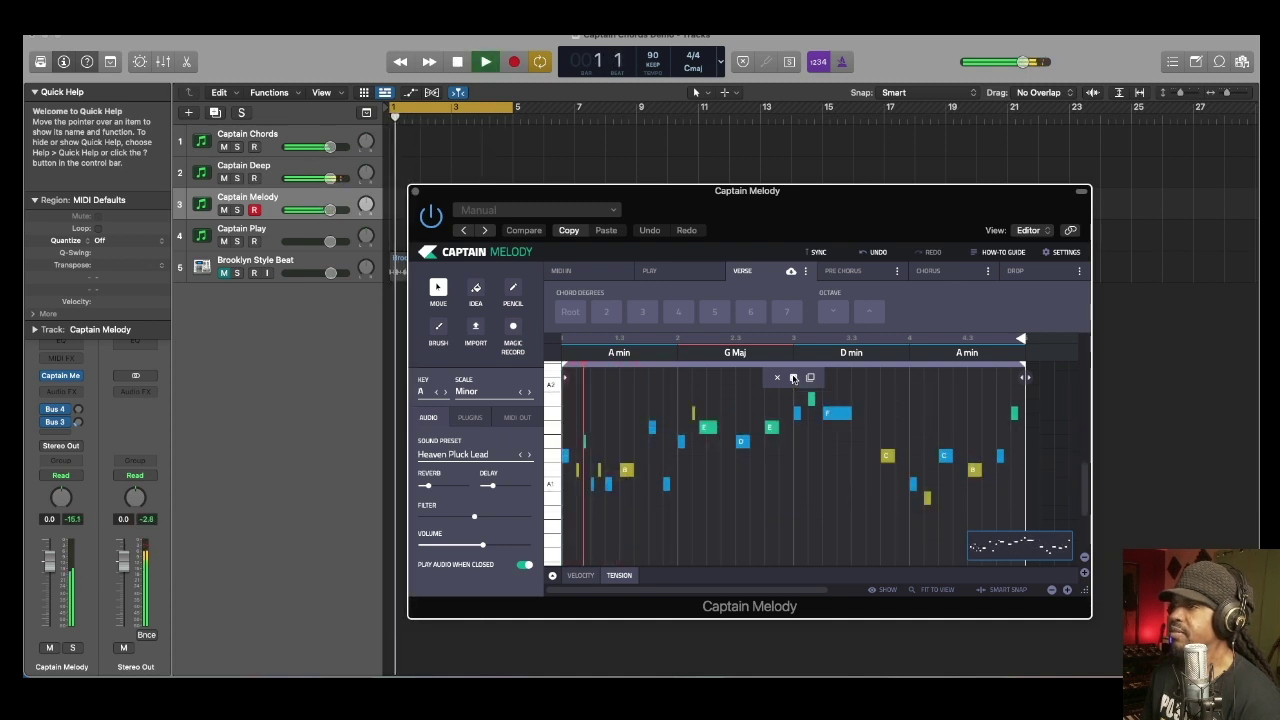
pyautogui.click(793, 379)
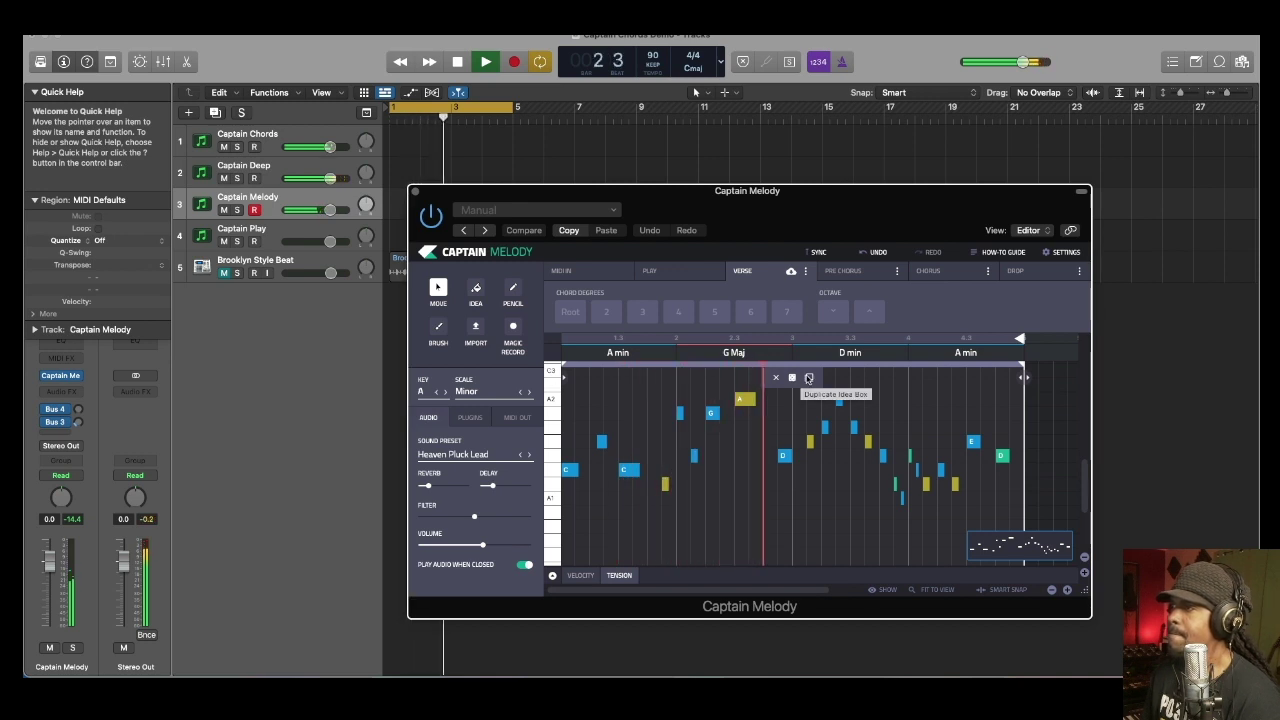
# Select all notes of the verse melody, move them up one octave and deselect them.
pyautogui.moveTo(938, 527); pyautogui.dragTo(768, 518)
pyautogui.moveTo(768, 518); pyautogui.dragTo(566, 372)
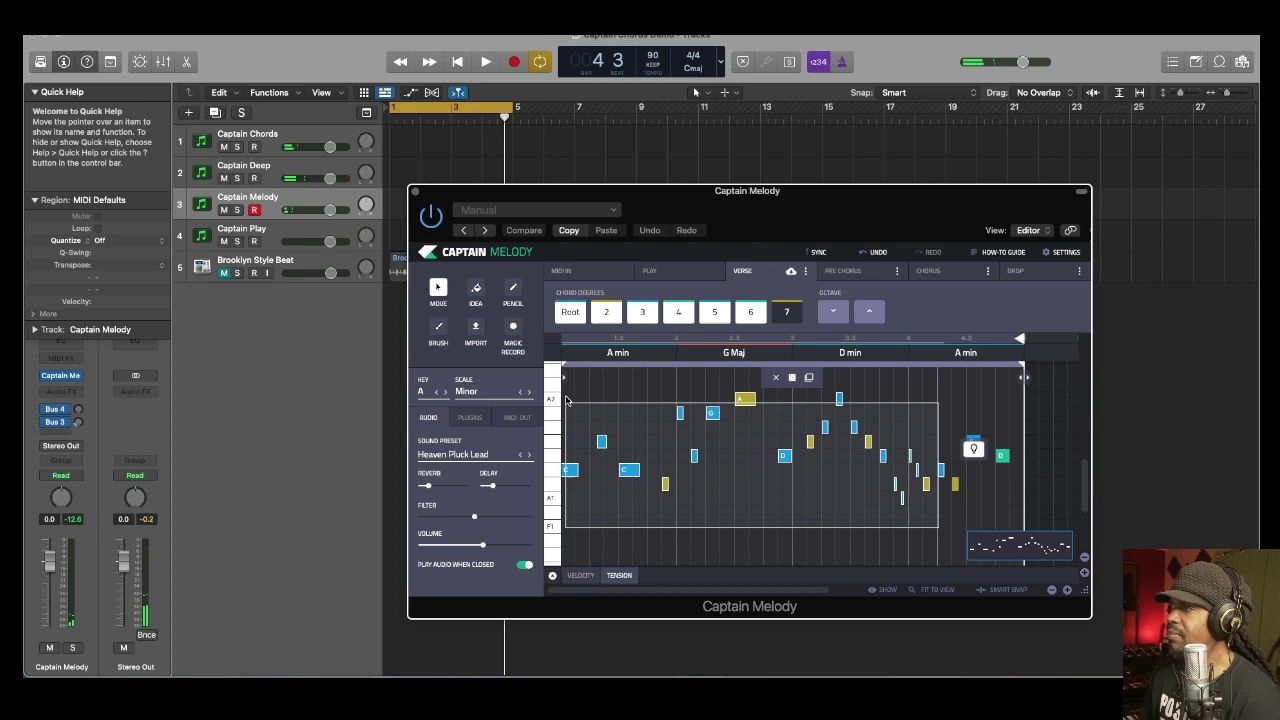
pyautogui.click(871, 529)
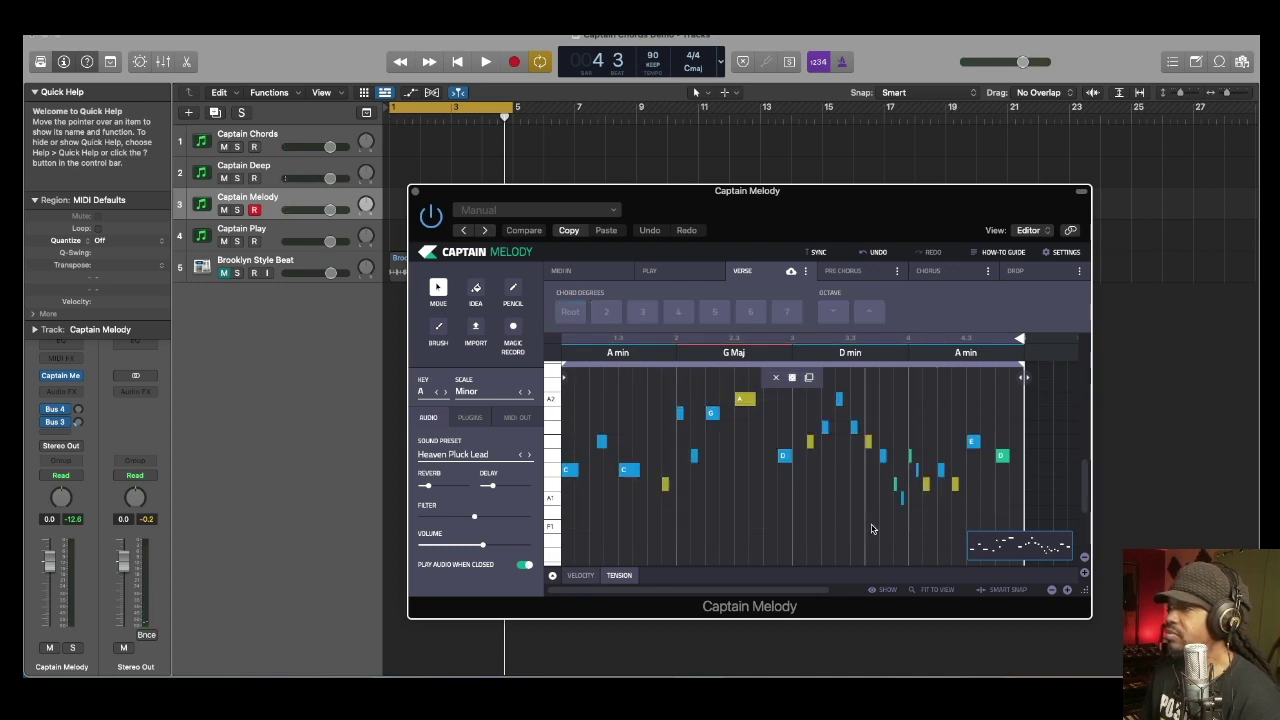
pyautogui.press('super+a')
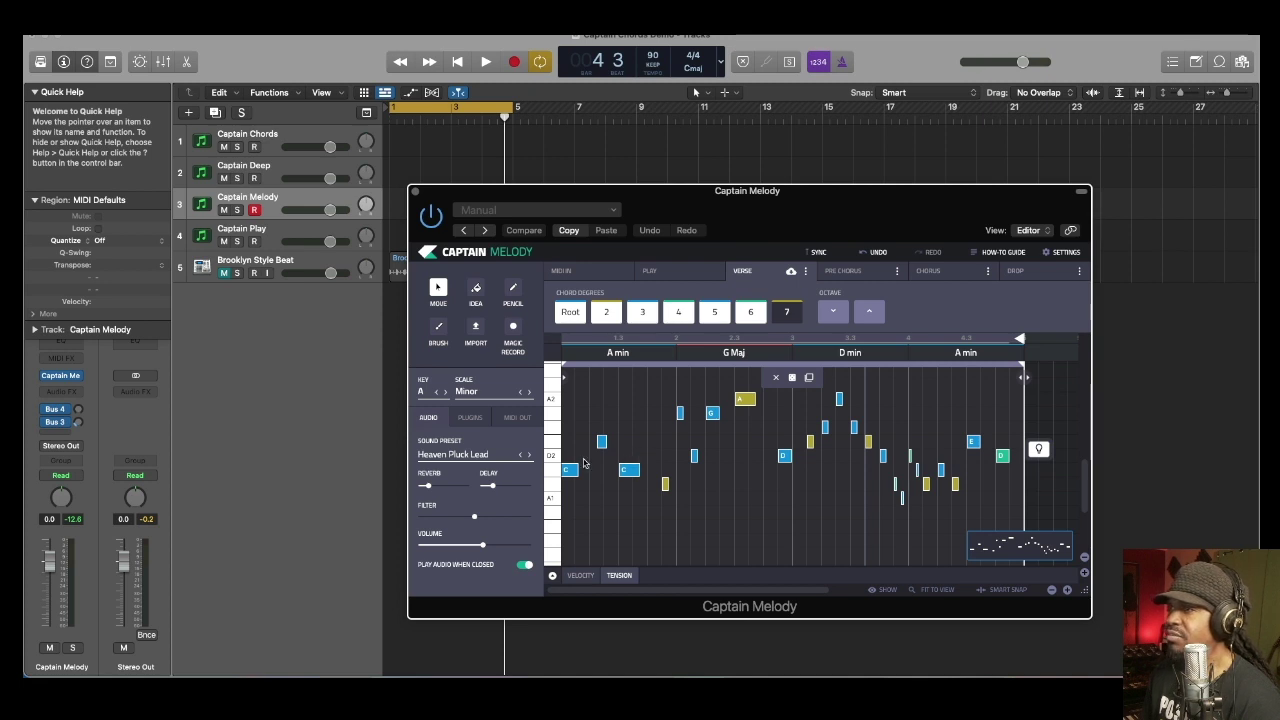
pyautogui.moveTo(569, 469); pyautogui.dragTo(577, 374)
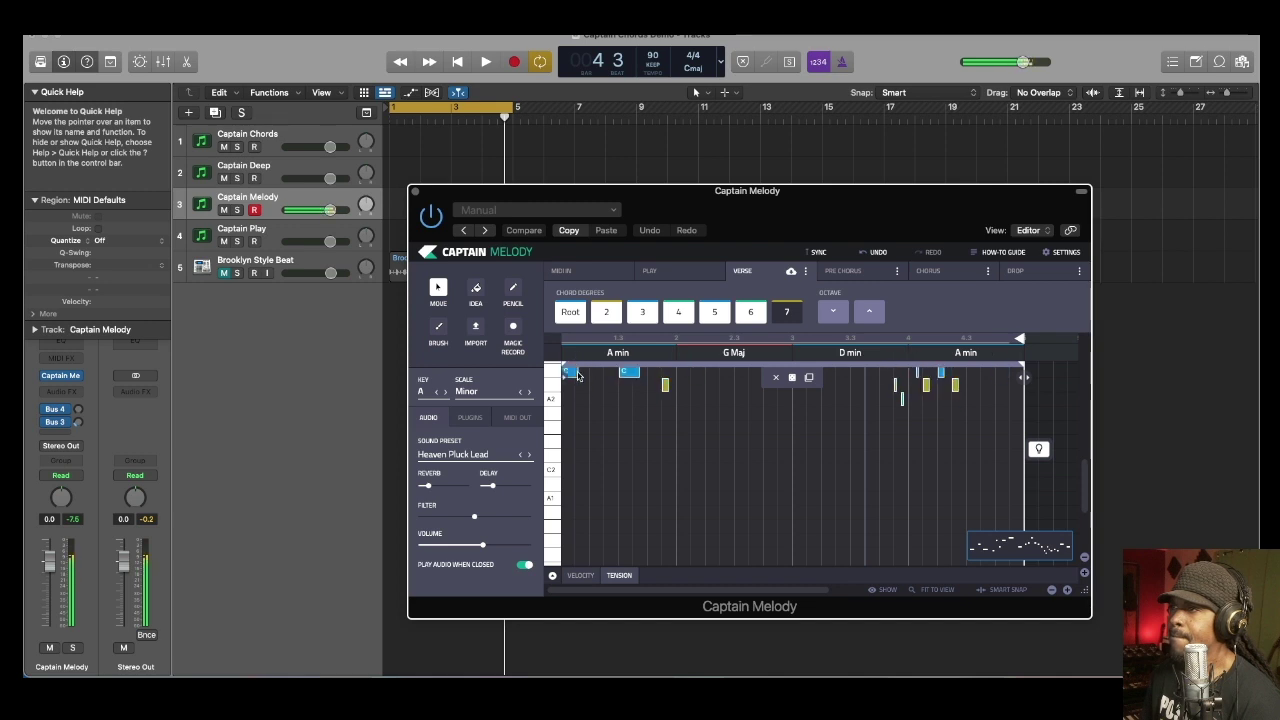
pyautogui.click(615, 480)
# Play back the transposed melody together with the chords and bass.
pyautogui.press('space')
pyautogui.scroll(3, 615, 480)
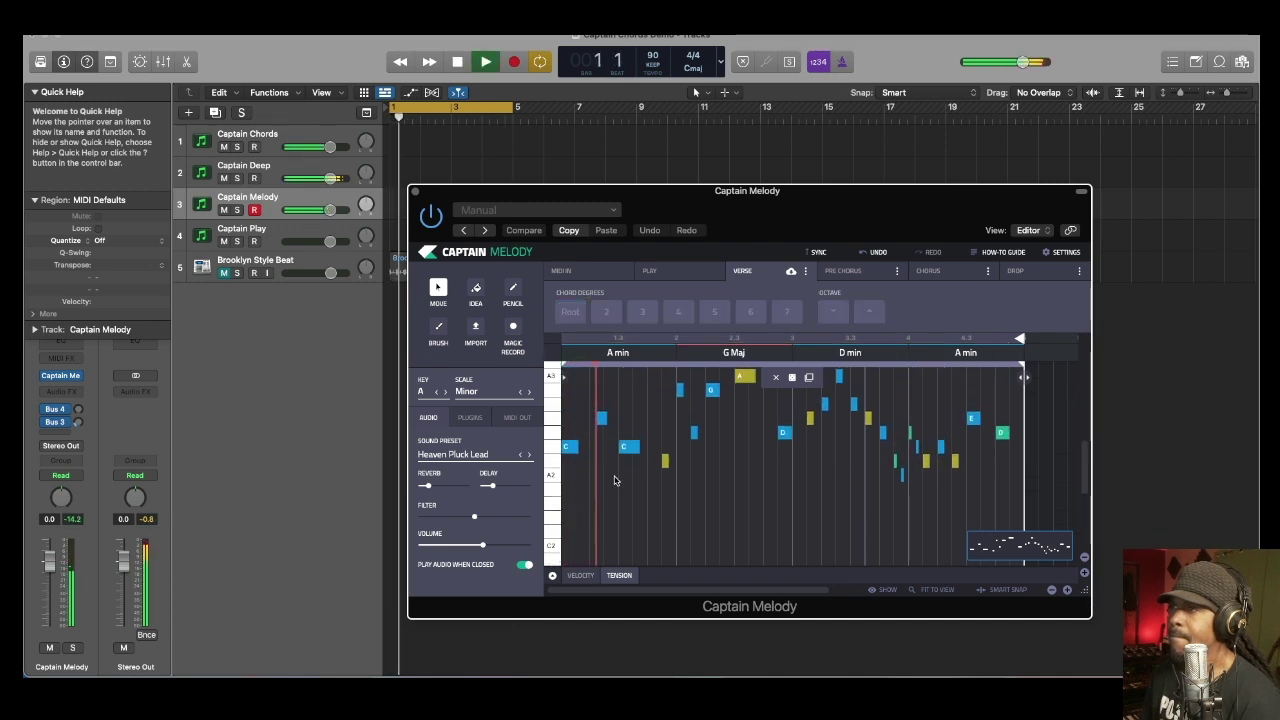
pyautogui.scroll(2, 614, 480)
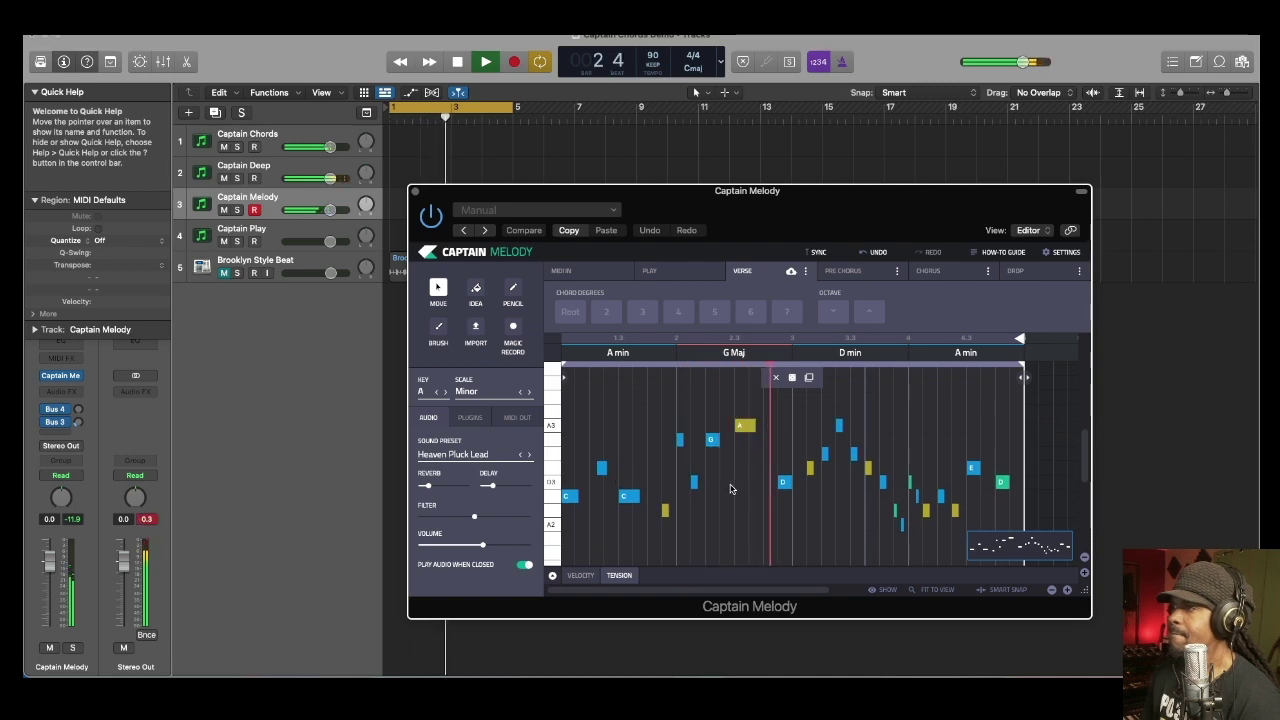
pyautogui.press('space')
# Raise the delay slightly and lower the filter on the Heaven Pluck Lead sound, and play the melody back.
pyautogui.moveTo(493, 487)
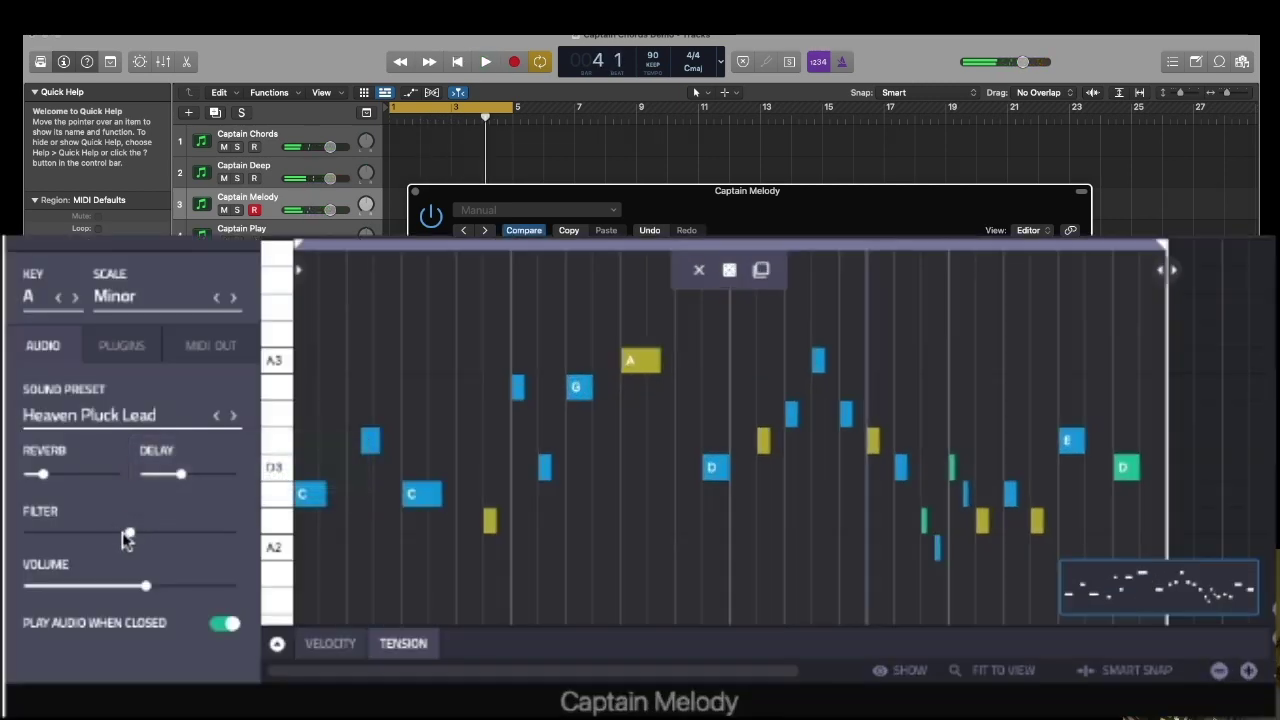
pyautogui.moveTo(474, 516); pyautogui.dragTo(441, 516)
pyautogui.press('space')
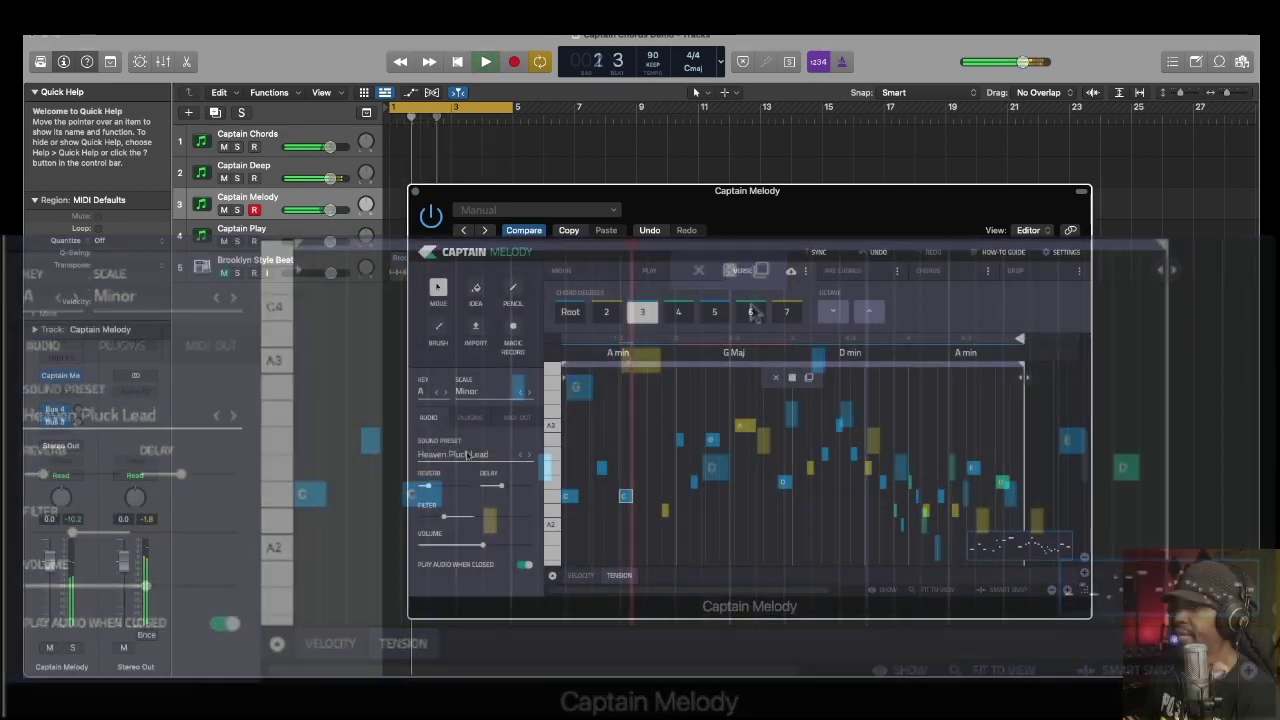
pyautogui.press('space')
# Audition the Swampy Chill lead preset and set the melody's sound preset to Low Res.
pyautogui.click(467, 455)
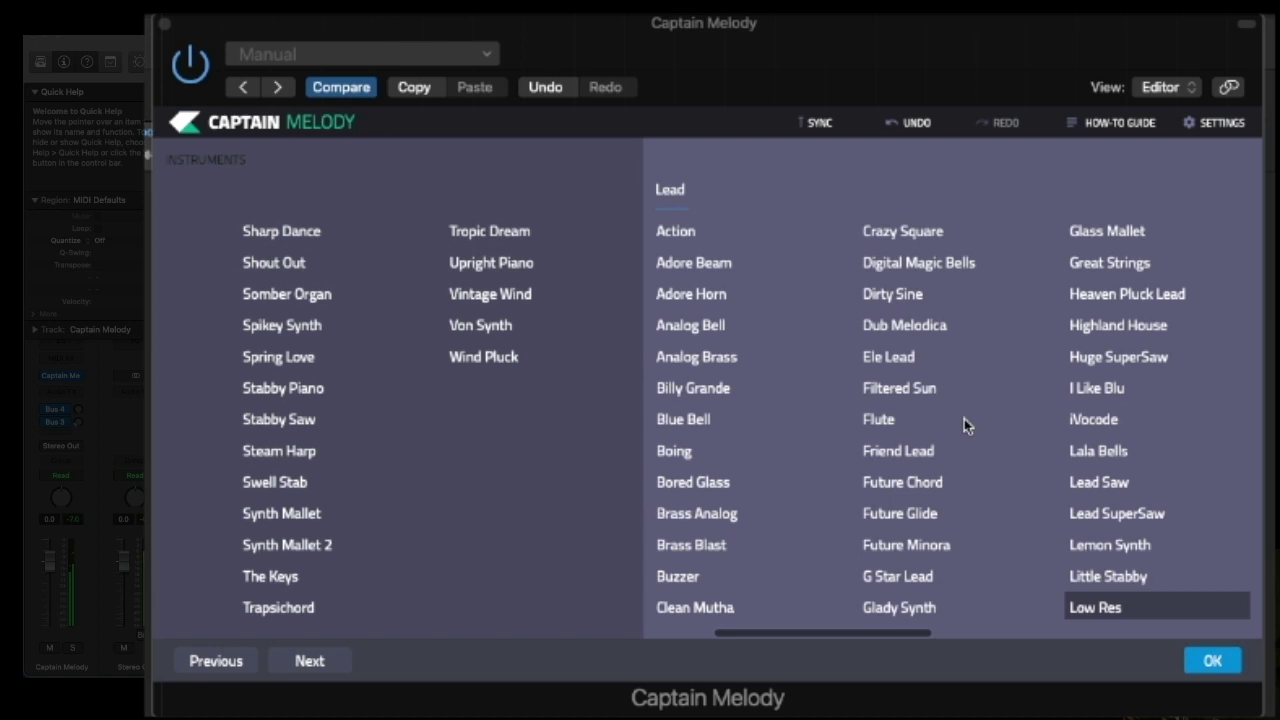
pyautogui.hscroll(10, 964, 419)
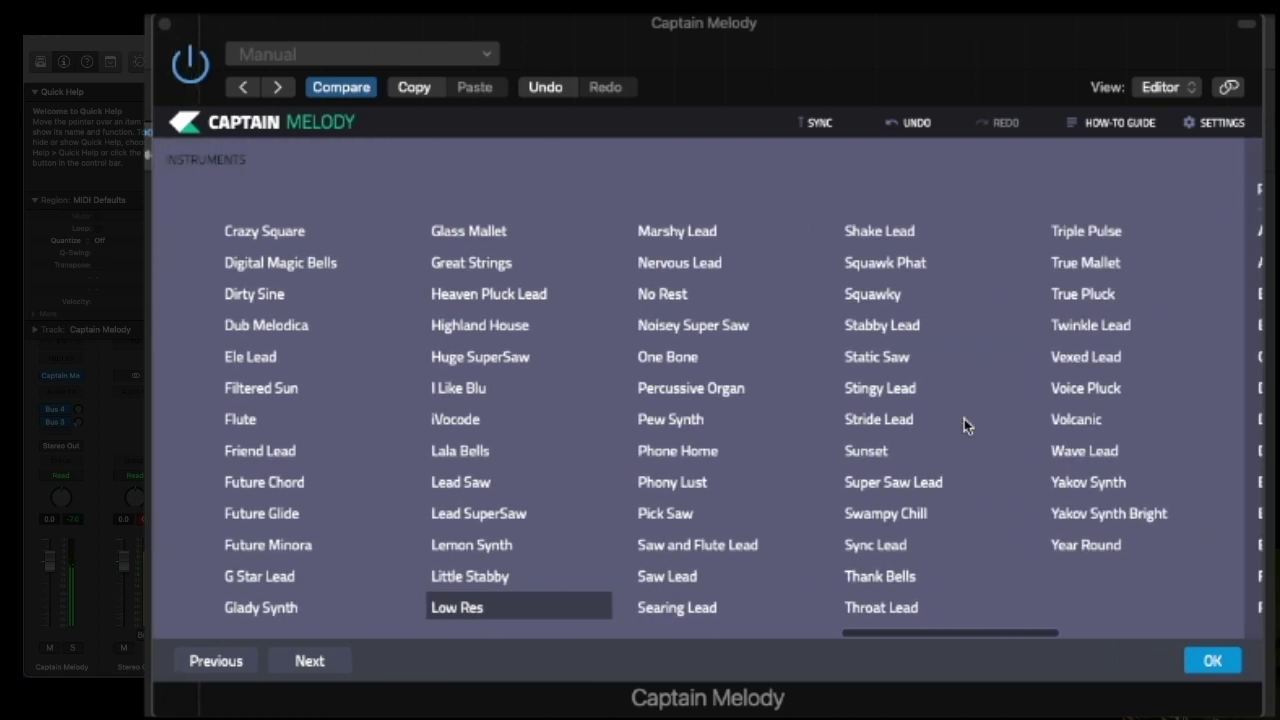
pyautogui.click(886, 514)
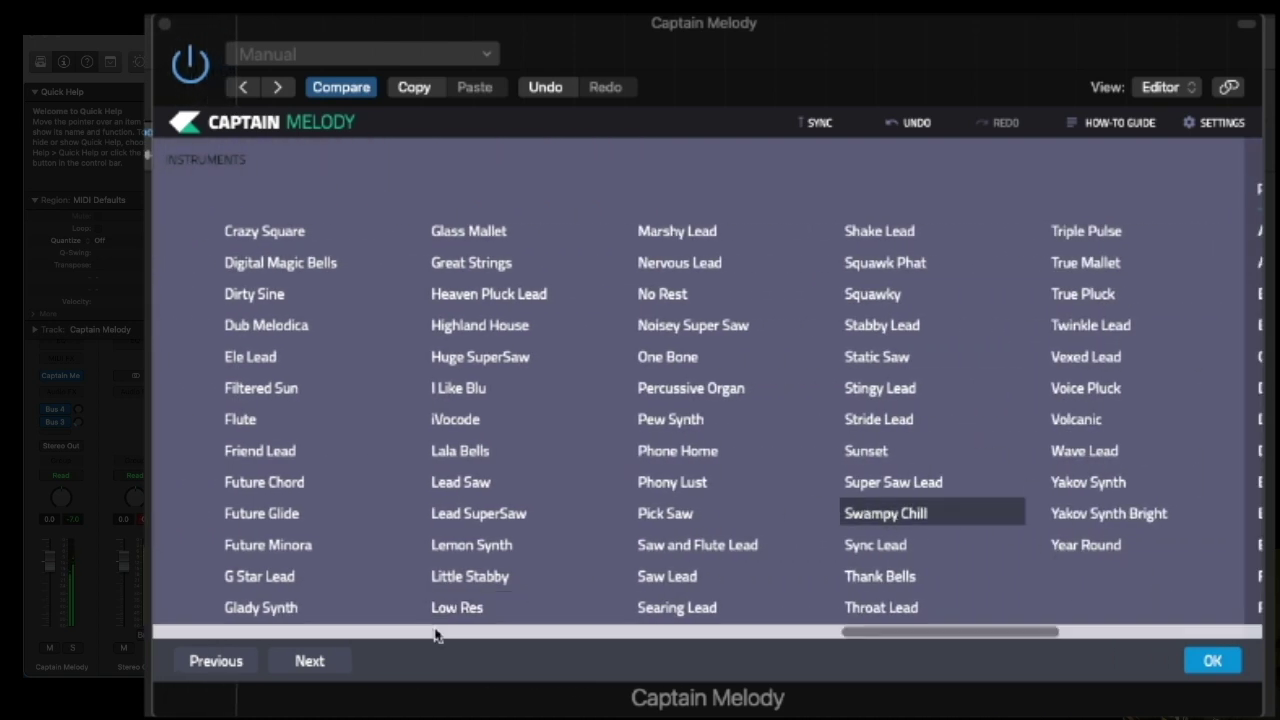
pyautogui.click(457, 607)
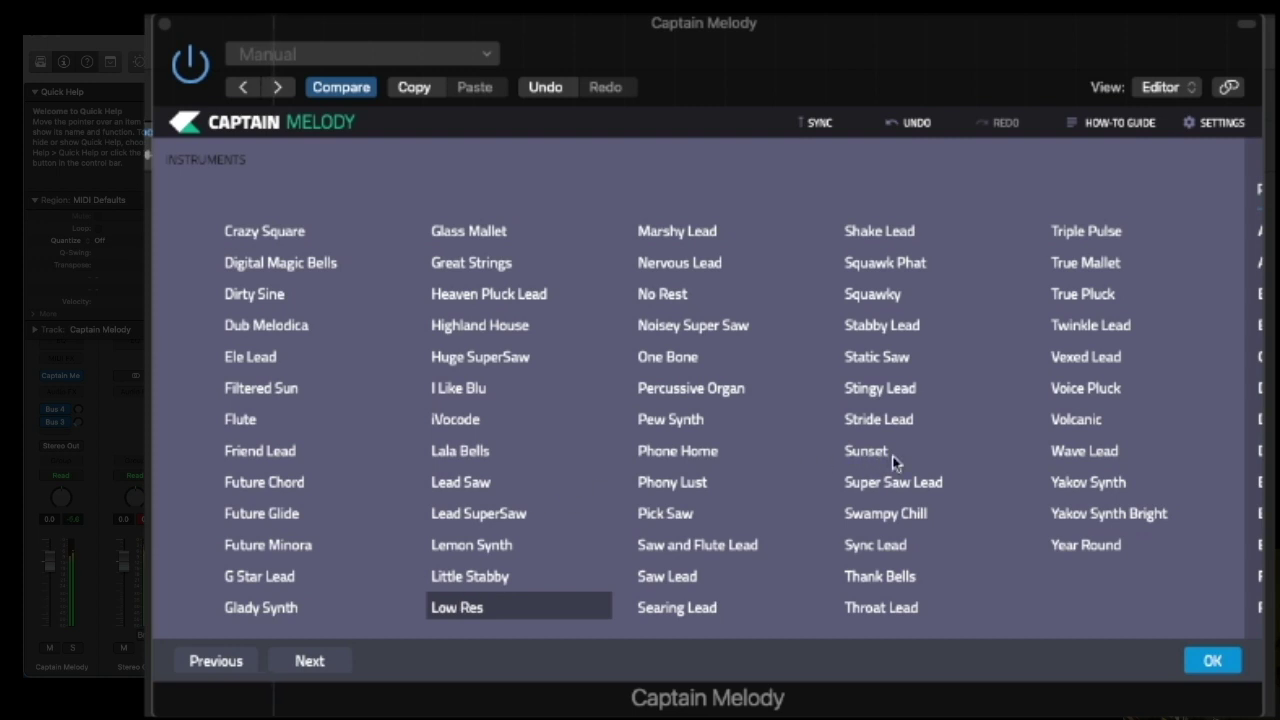
pyautogui.click(1212, 662)
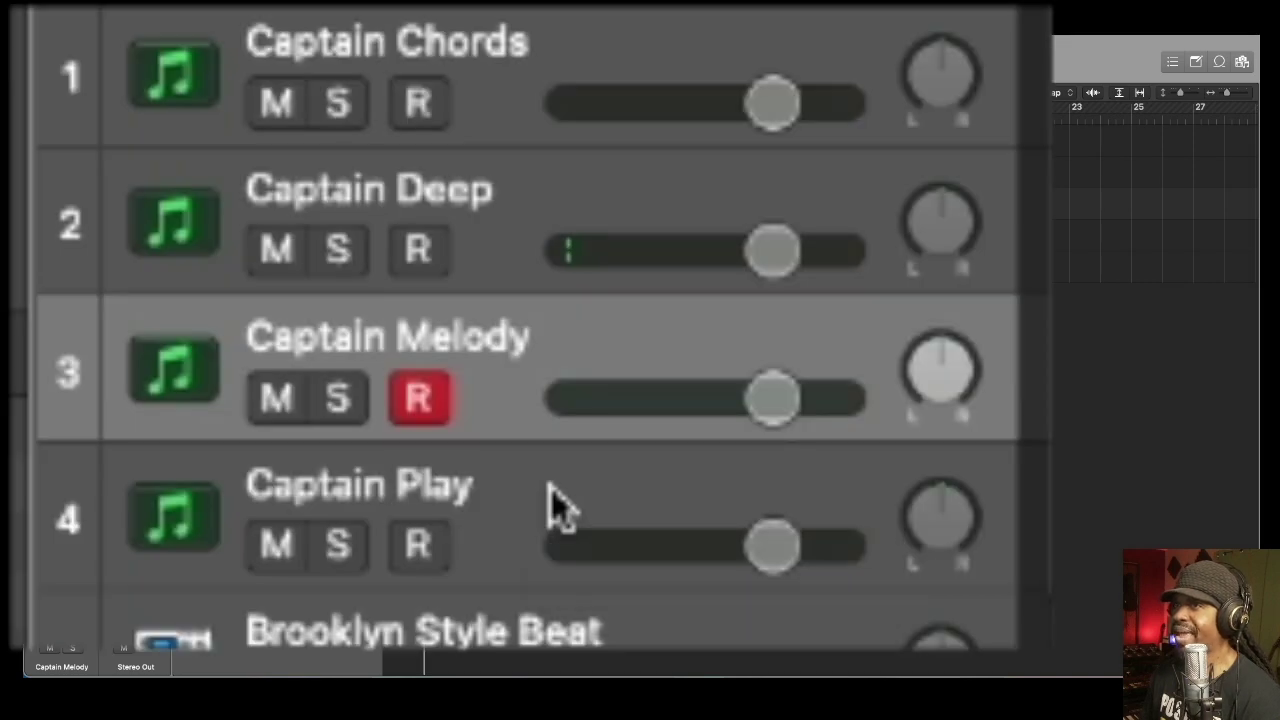
# Select the Captain Play track, open its plug-in and try the root-position chord assigned to the A key.
pyautogui.click(283, 233)
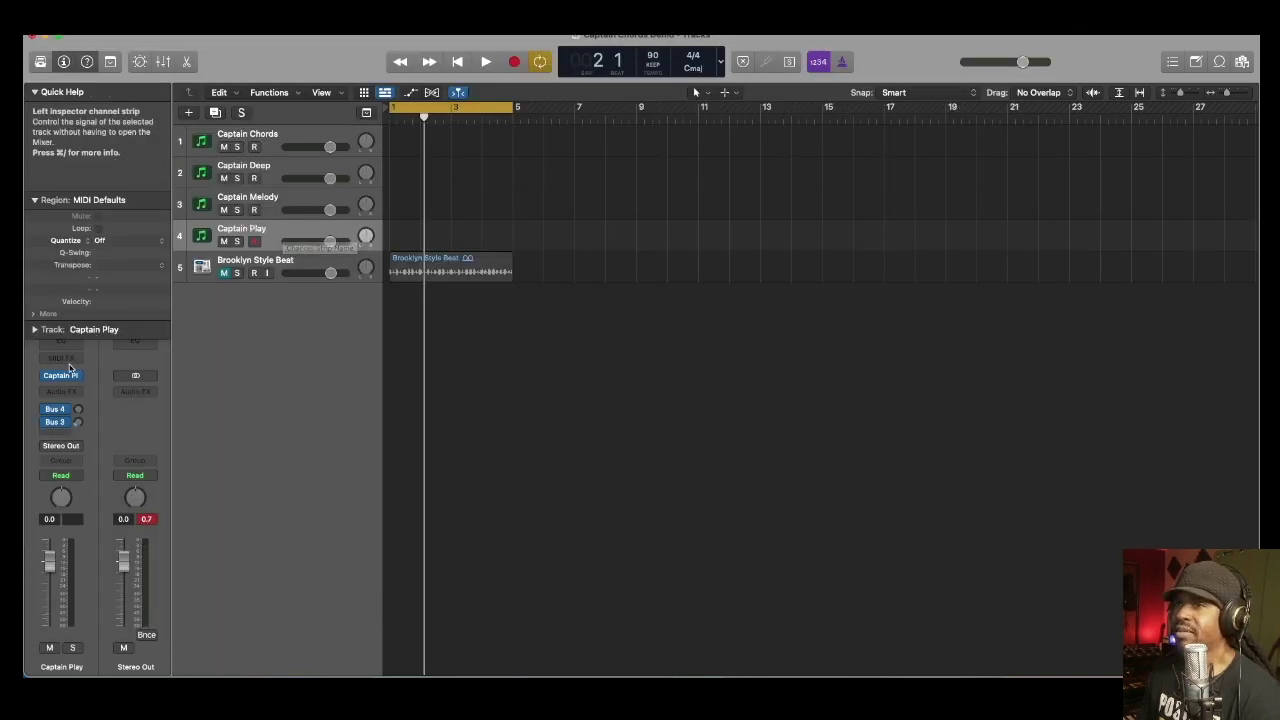
pyautogui.click(60, 376)
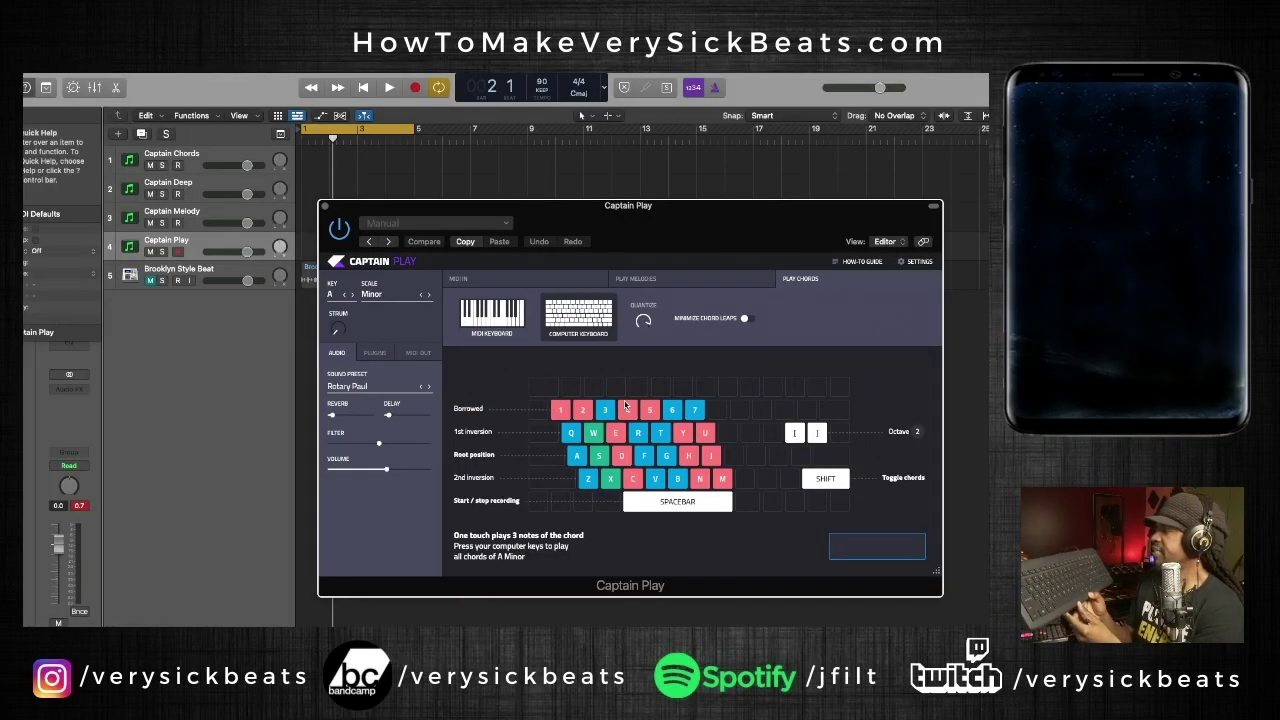
pyautogui.press('a')
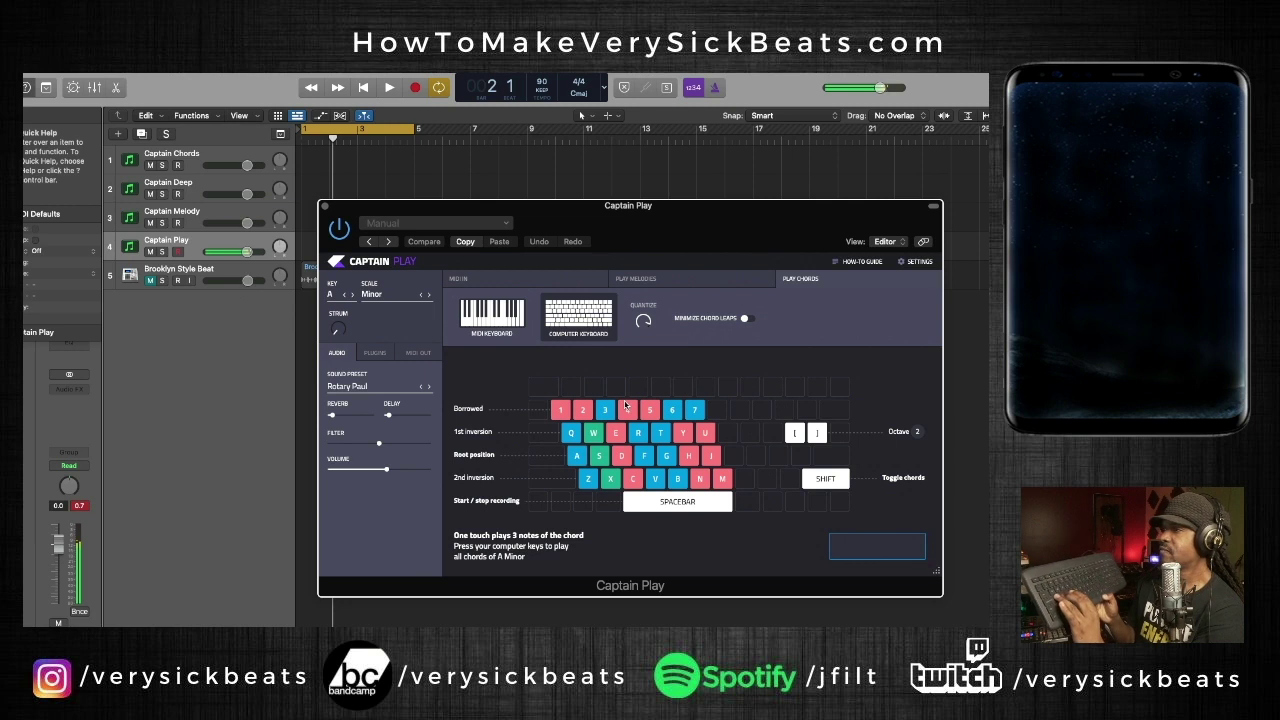
pyautogui.press('a')
pyautogui.press('a')
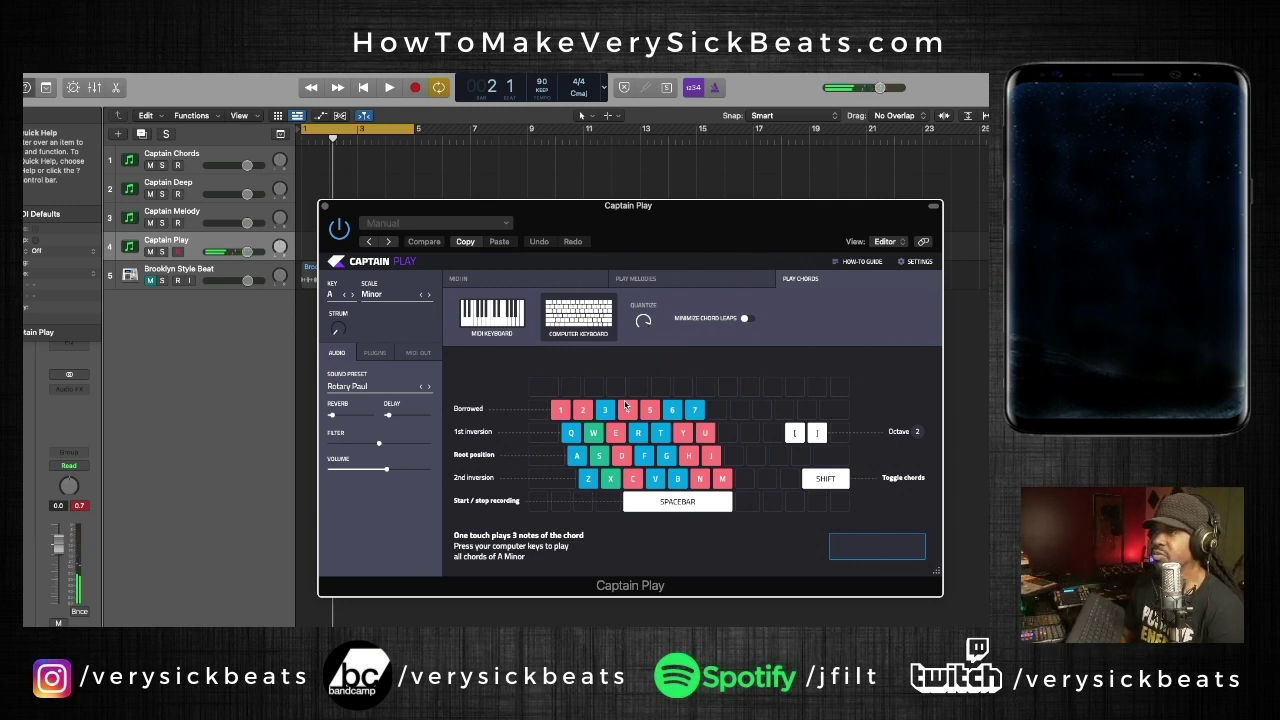
pyautogui.click(350, 386)
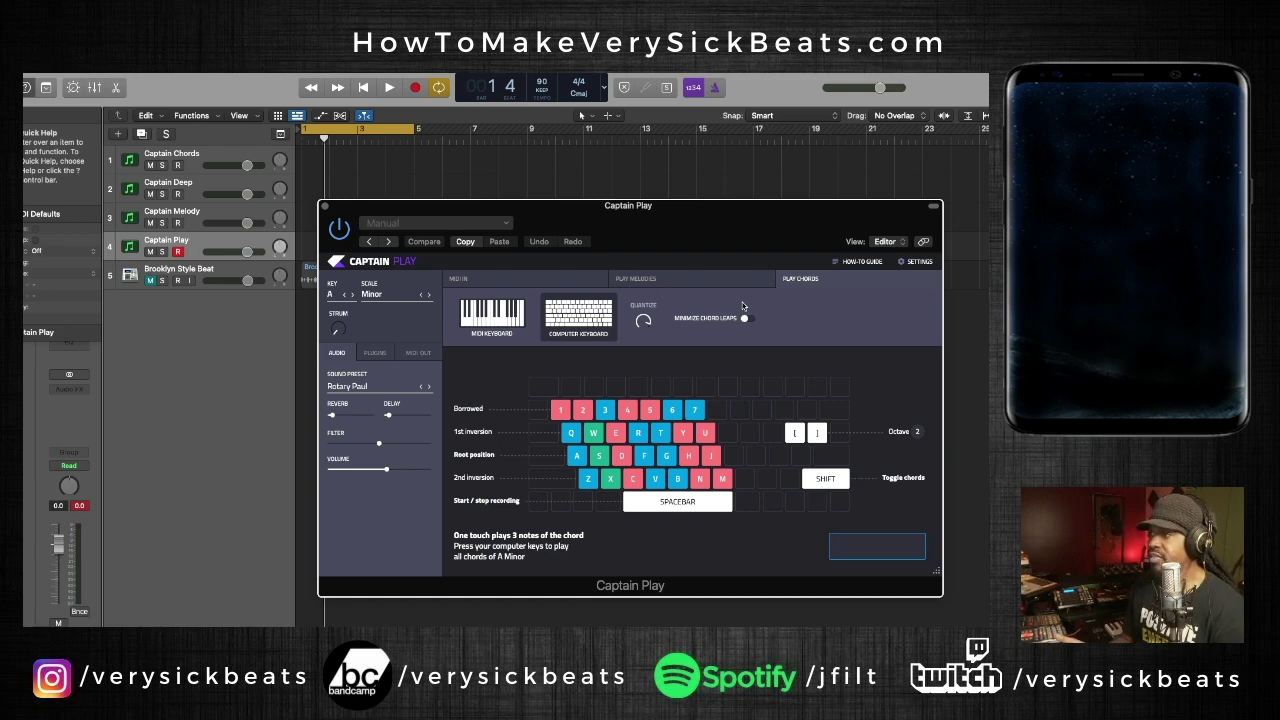
# Audition the A minor chord in second inversion, root position and first inversion in Captain Play.
pyautogui.press('z')
pyautogui.press('z')
pyautogui.press('z')
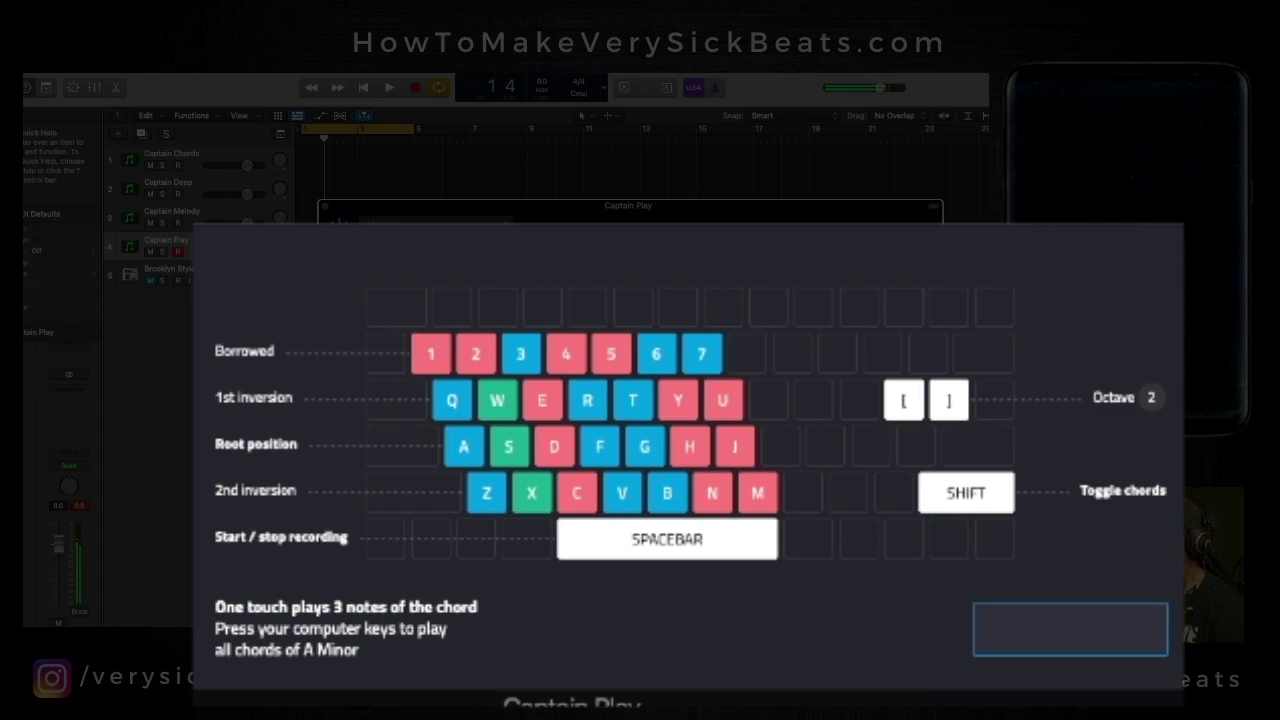
pyautogui.press('z')
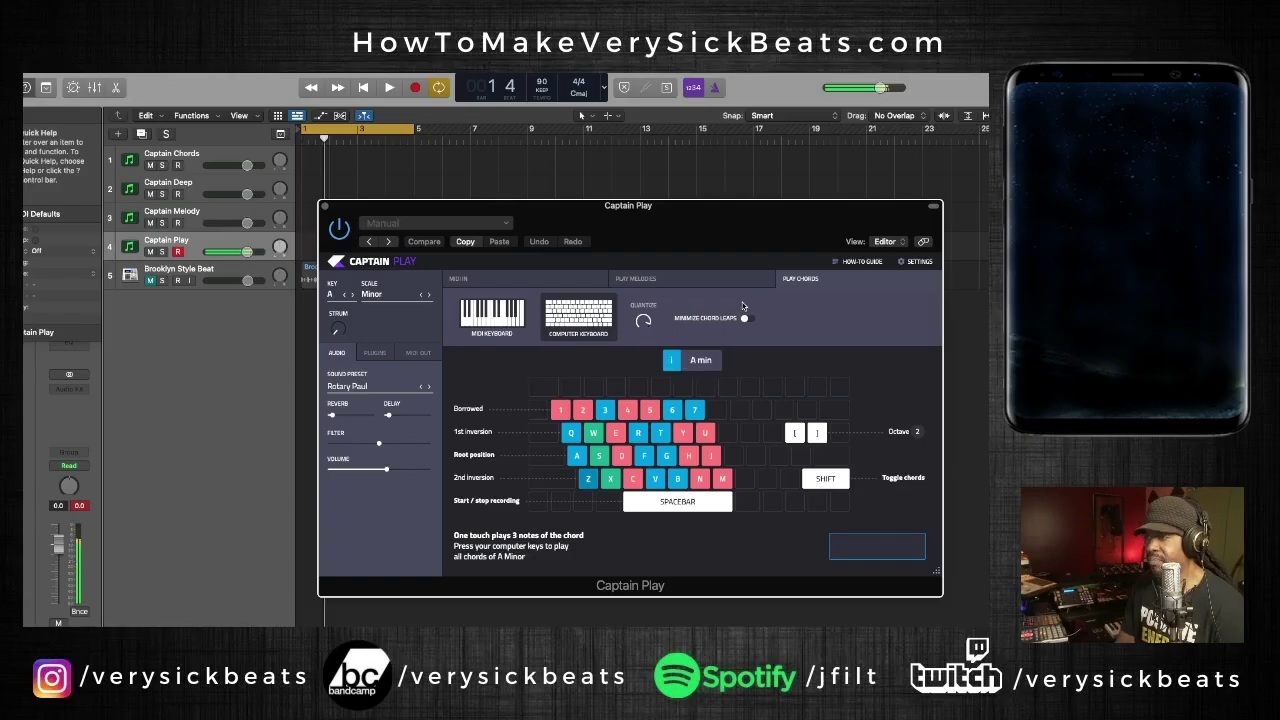
pyautogui.press('a')
pyautogui.press('q')
# Clear the first recorded chord take in Captain Play and record a new chord progression over the looping tracks.
pyautogui.press('space')
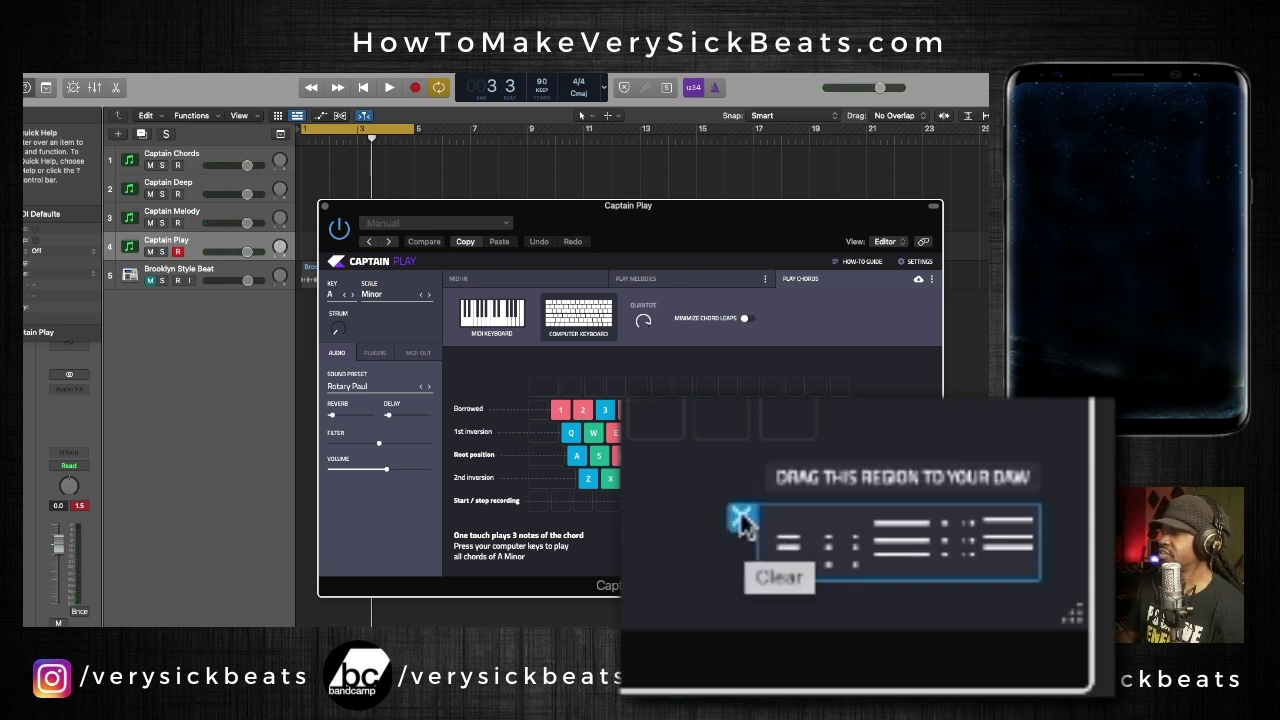
pyautogui.click(742, 520)
pyautogui.press('space')
pyautogui.press('z')
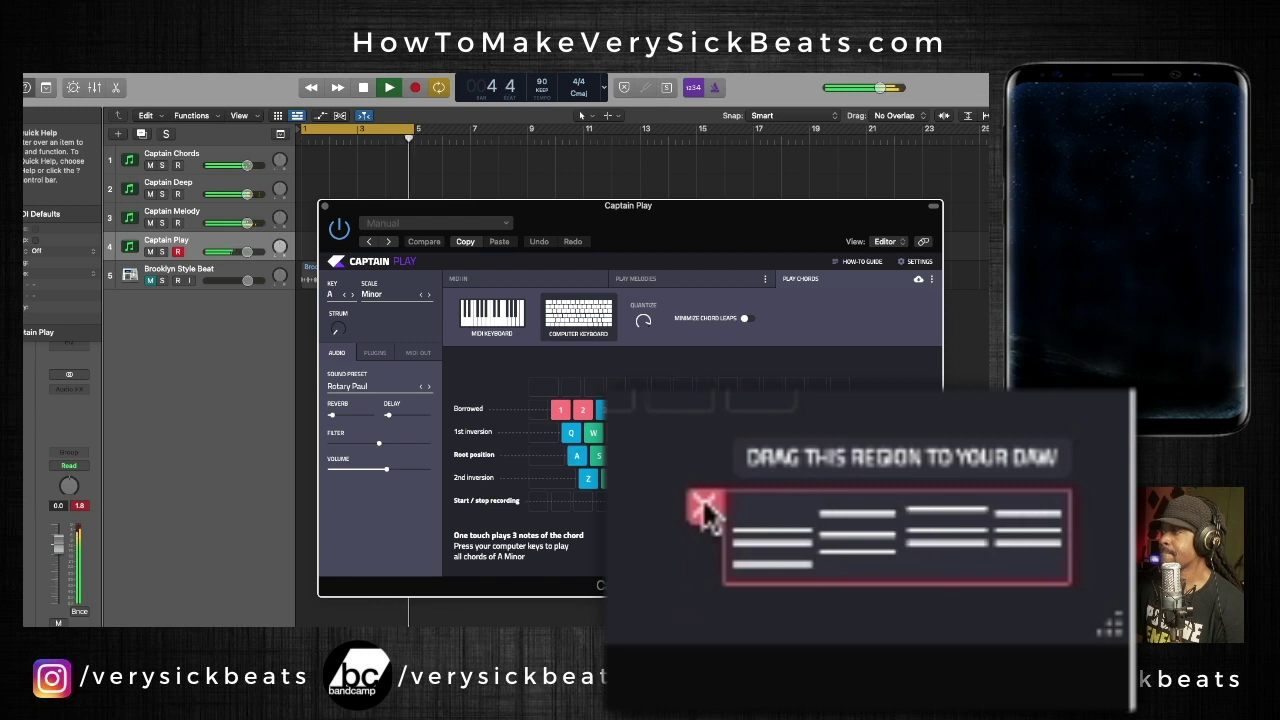
pyautogui.press('space')
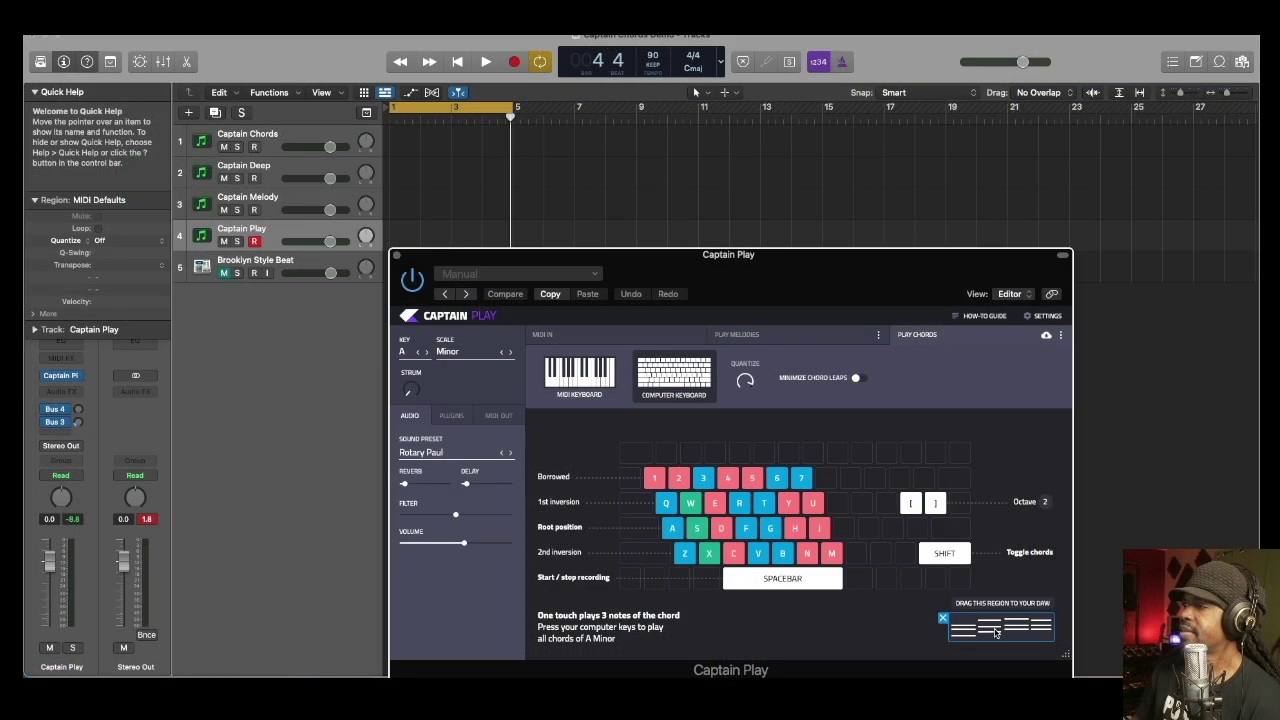
# Place the recorded chord progression on the Captain Play track at bar 1 and play it back from the start.
pyautogui.moveTo(995, 632); pyautogui.dragTo(910, 532)
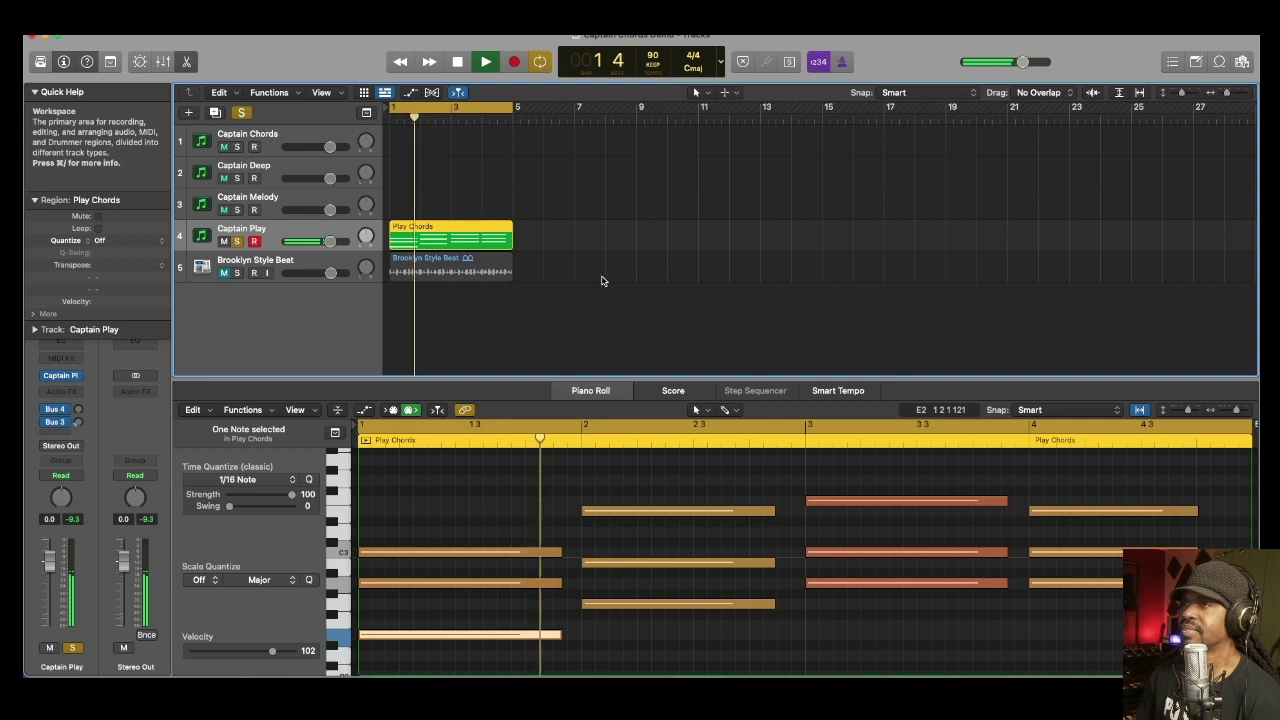
pyautogui.press('space')
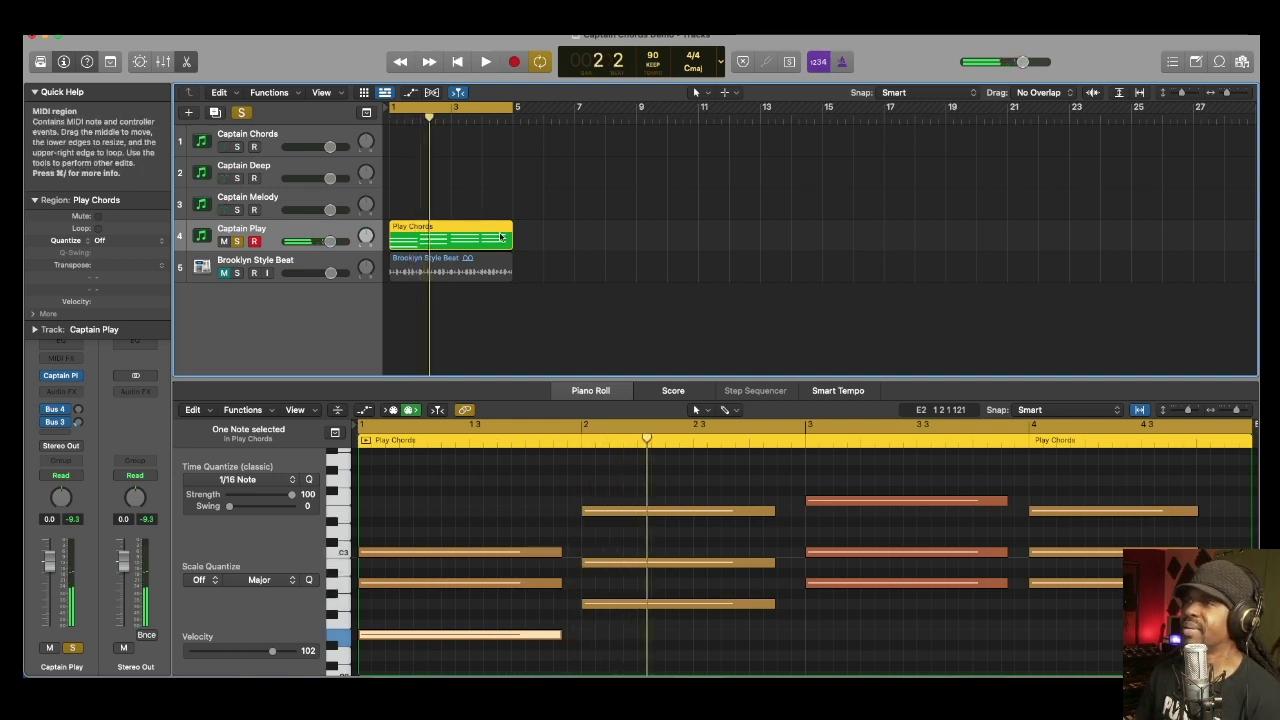
pyautogui.press('Return')
pyautogui.press('space')
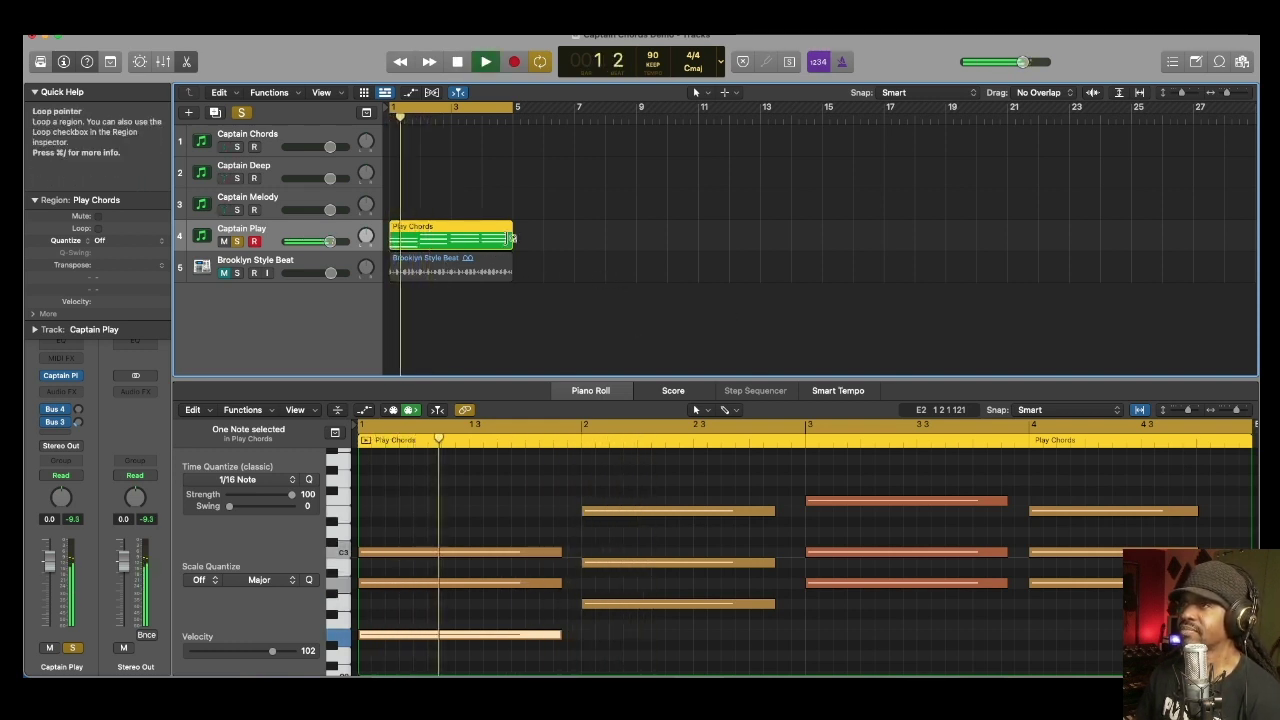
pyautogui.press('space')
# Open the Captain Melody plug-in and place its verse melody on the Captain Melody track at bar 1.
pyautogui.click(281, 200)
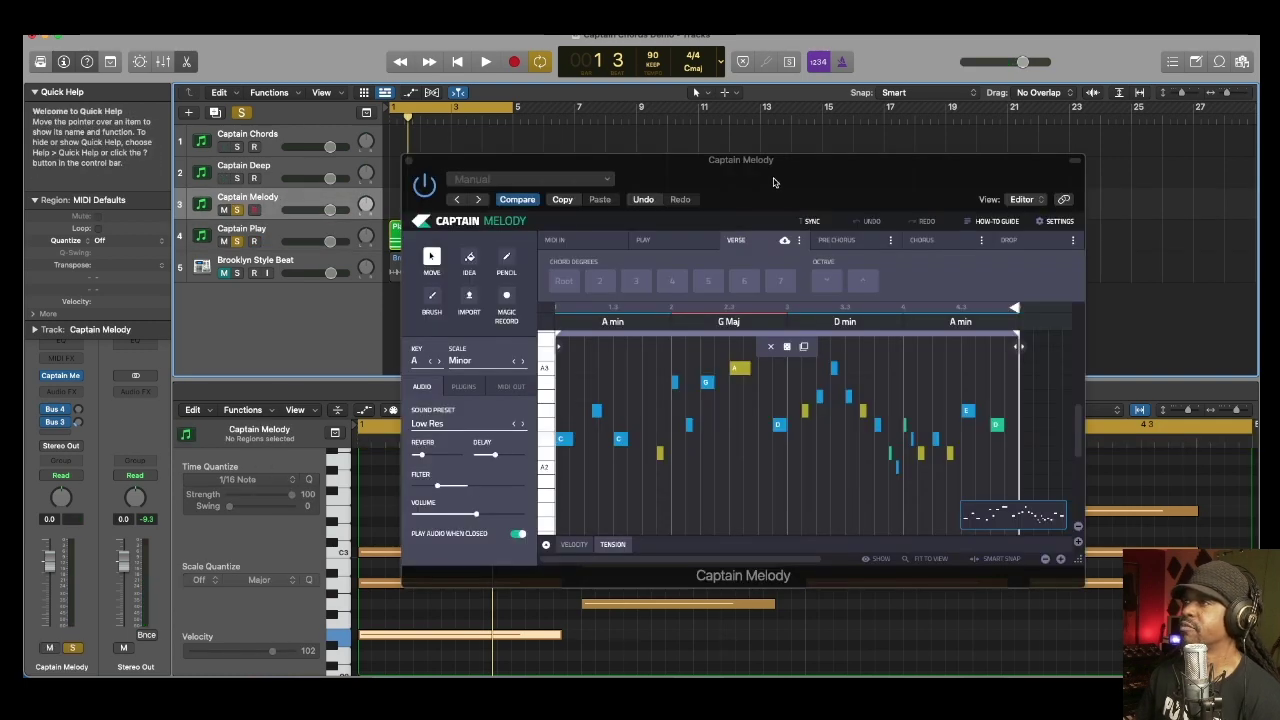
pyautogui.moveTo(773, 182); pyautogui.dragTo(514, 272)
pyautogui.moveTo(766, 598); pyautogui.dragTo(410, 200)
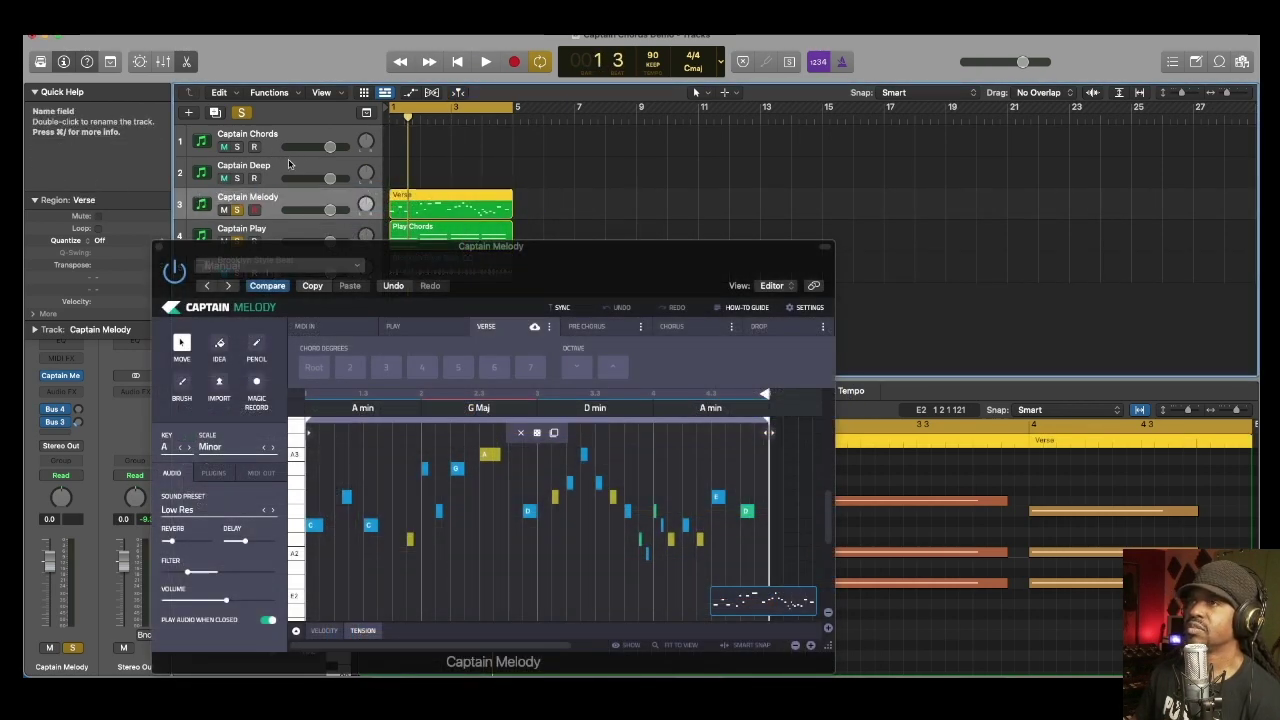
# Place the verse patterns from Captain Deep and Captain Chords on their own tracks at bar 1.
pyautogui.click(210, 172)
pyautogui.click(160, 250)
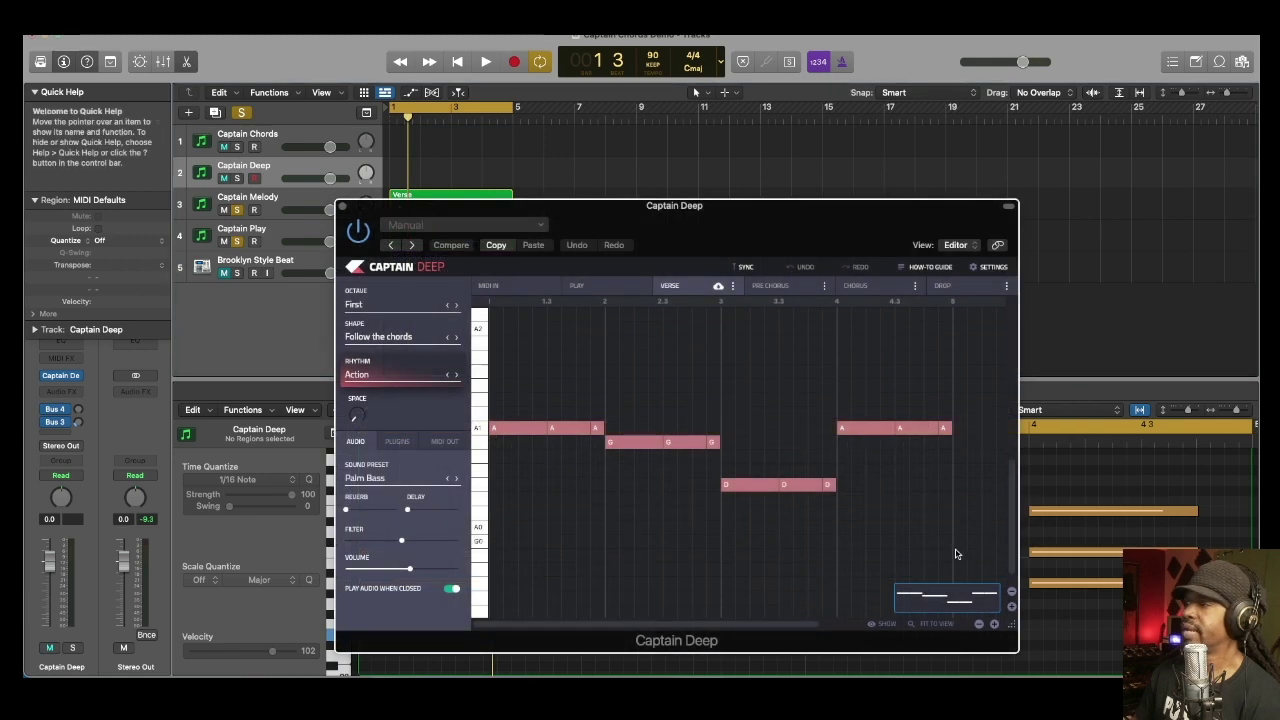
pyautogui.moveTo(952, 596); pyautogui.dragTo(392, 168)
pyautogui.click(336, 138)
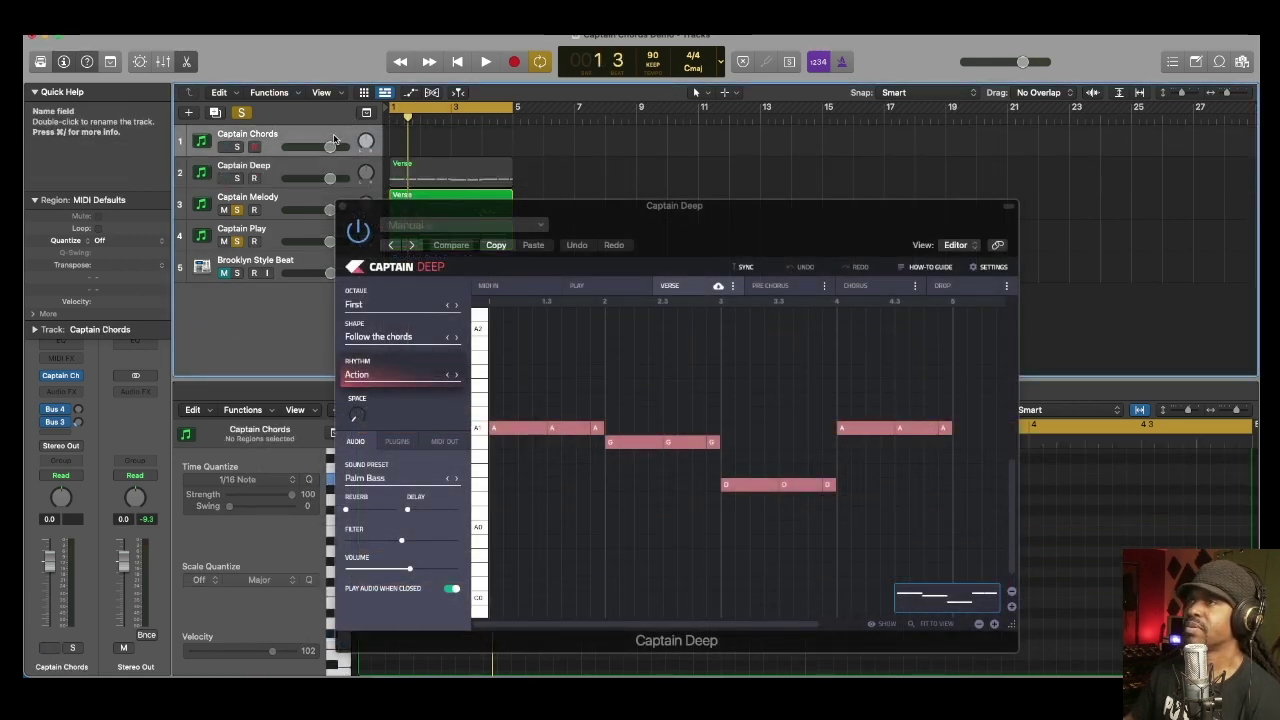
pyautogui.moveTo(946, 596); pyautogui.dragTo(425, 143)
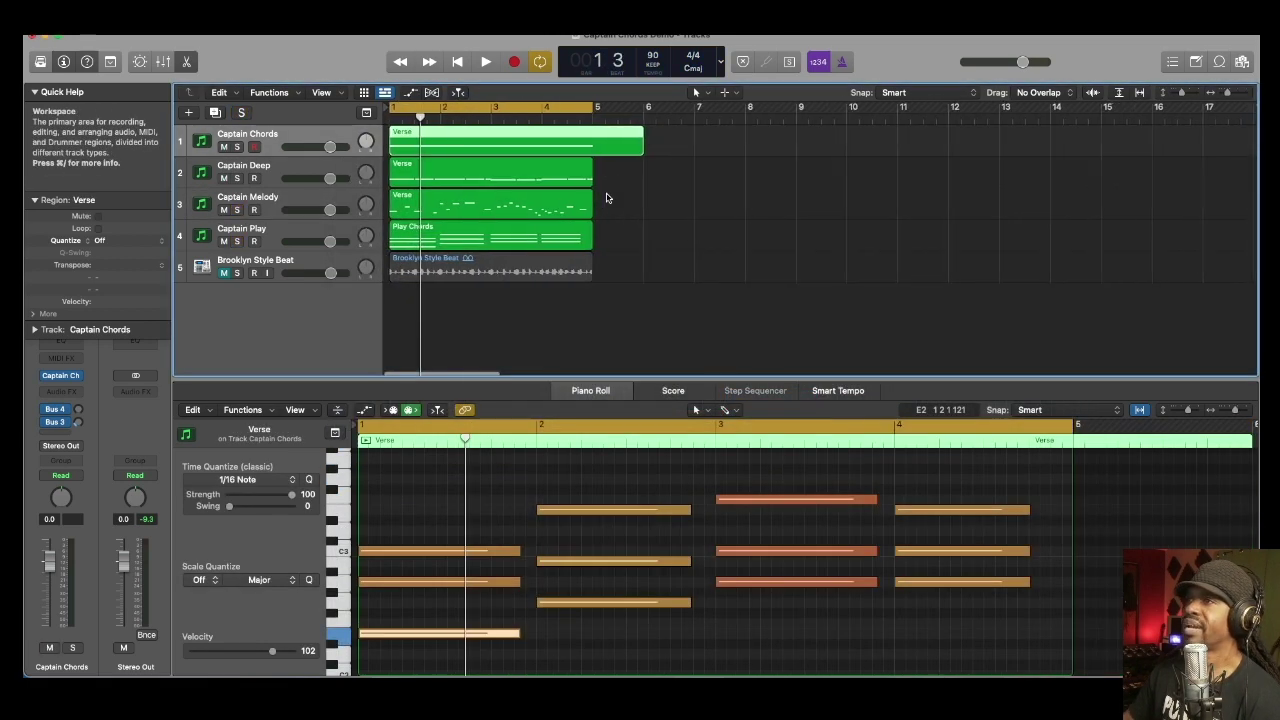
# Play all the tracks together and shorten the Captain Chords verse region to end at bar 5.
pyautogui.press('space')
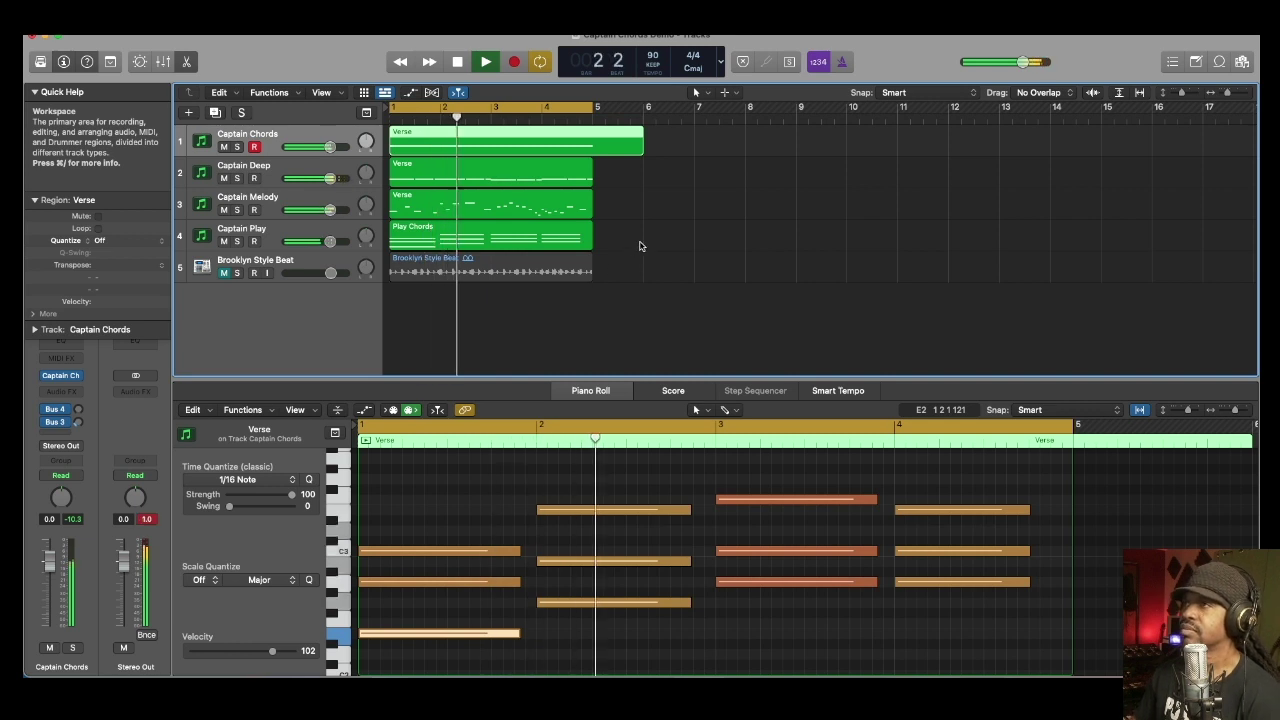
pyautogui.moveTo(641, 152); pyautogui.dragTo(596, 152)
pyautogui.press('super+Right')
pyautogui.press('super+Right')
pyautogui.press('super+Right')
pyautogui.press('super+Right')
pyautogui.hscroll(5, 911, 200)
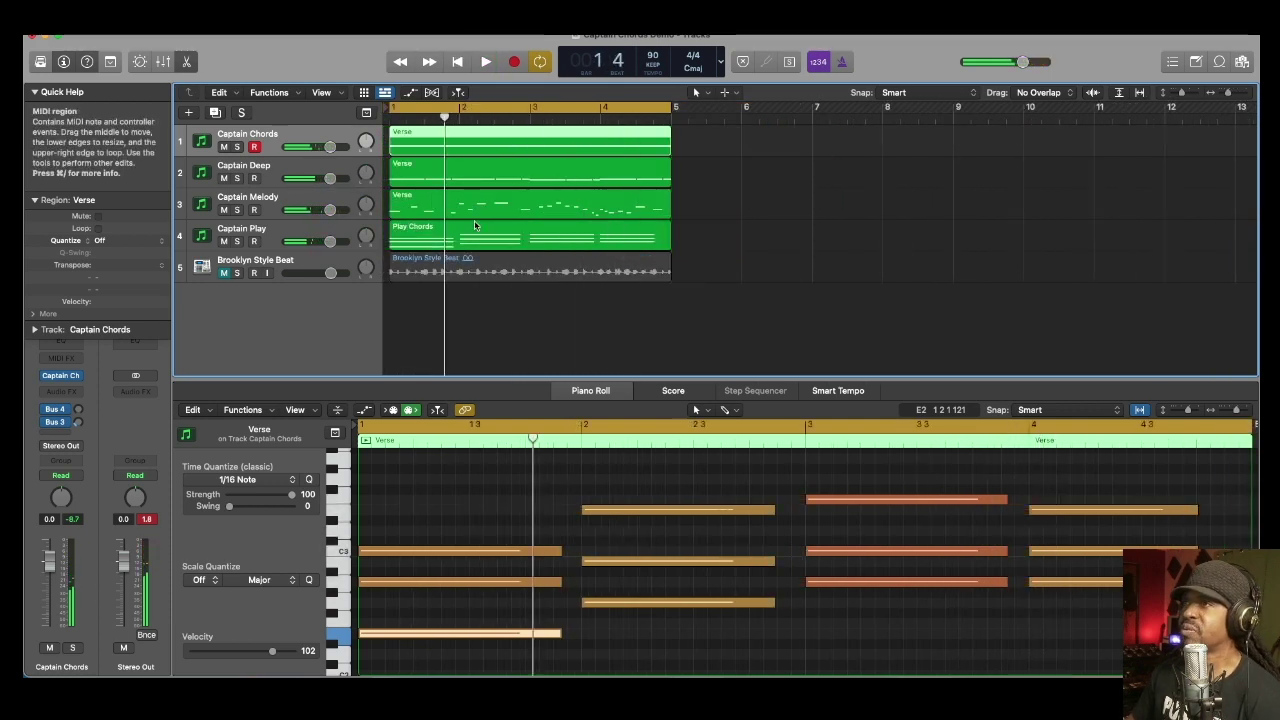
# Select the four Captain regions and bounce them in place to a new track named "sample cap", muting the source.
pyautogui.moveTo(690, 143); pyautogui.dragTo(637, 233)
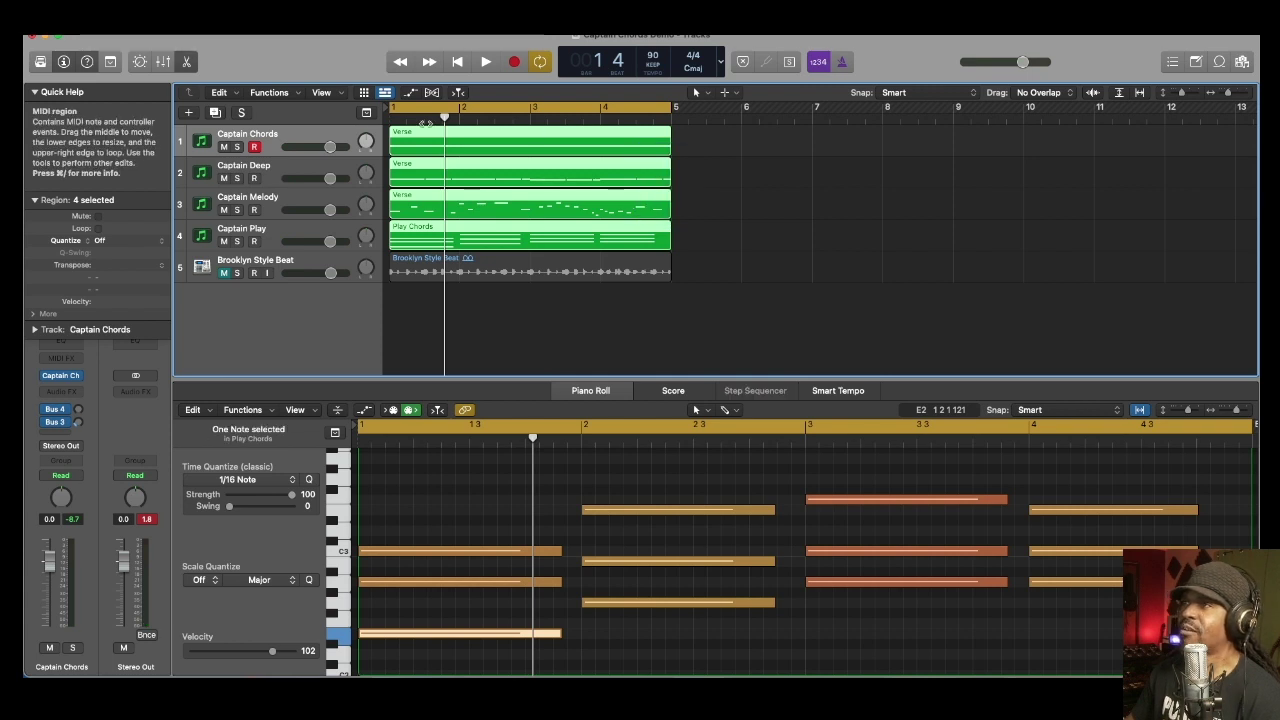
pyautogui.press('Return')
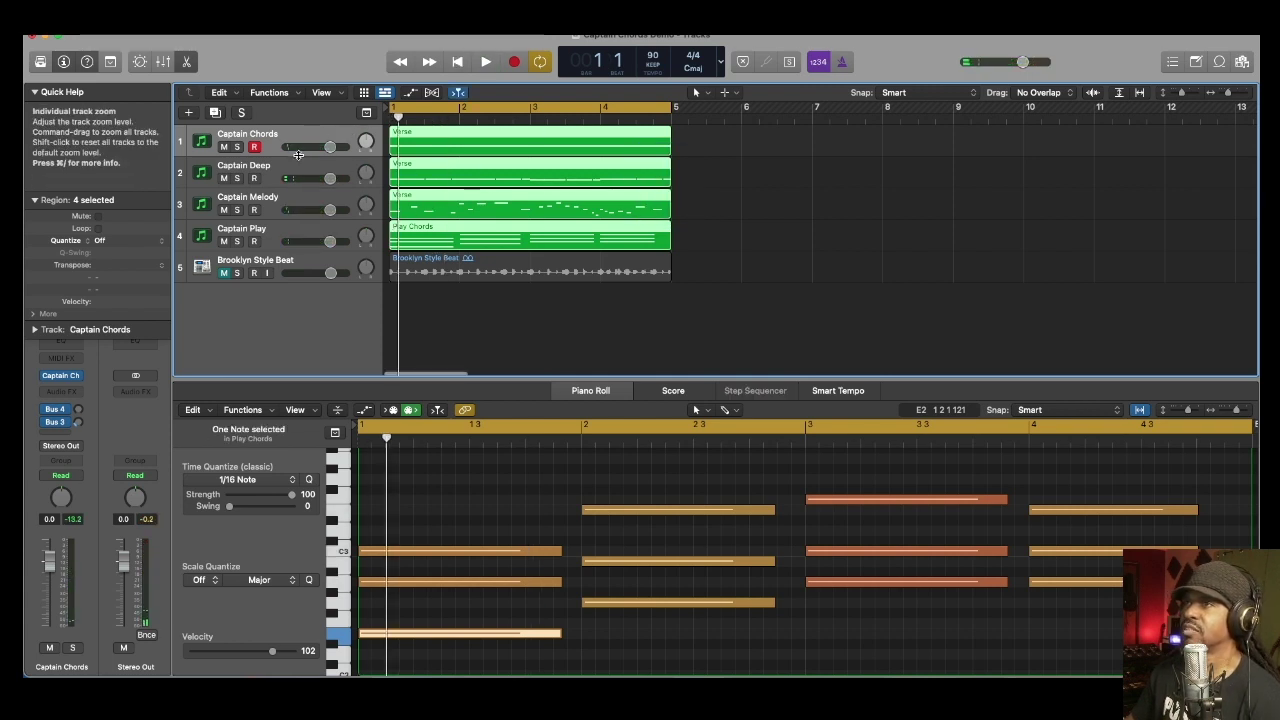
pyautogui.click(302, 161)
pyautogui.press('super+z')
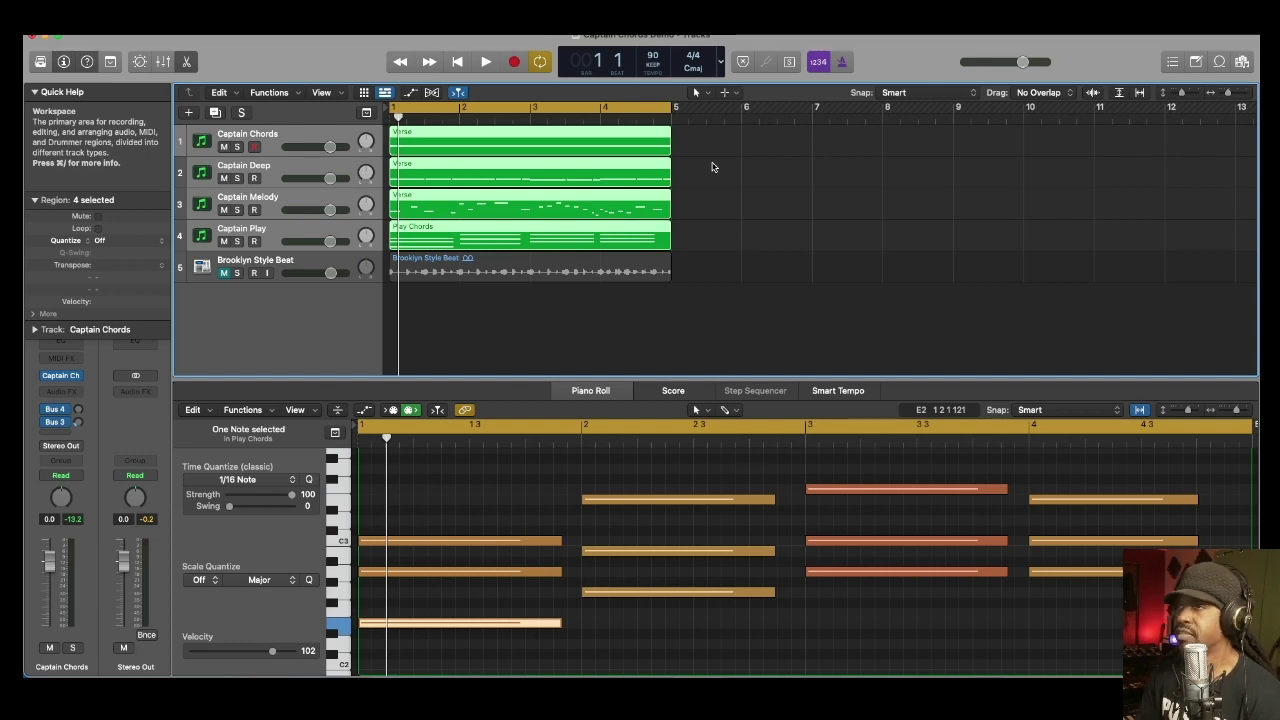
pyautogui.hotkey('ctrl', 'b')
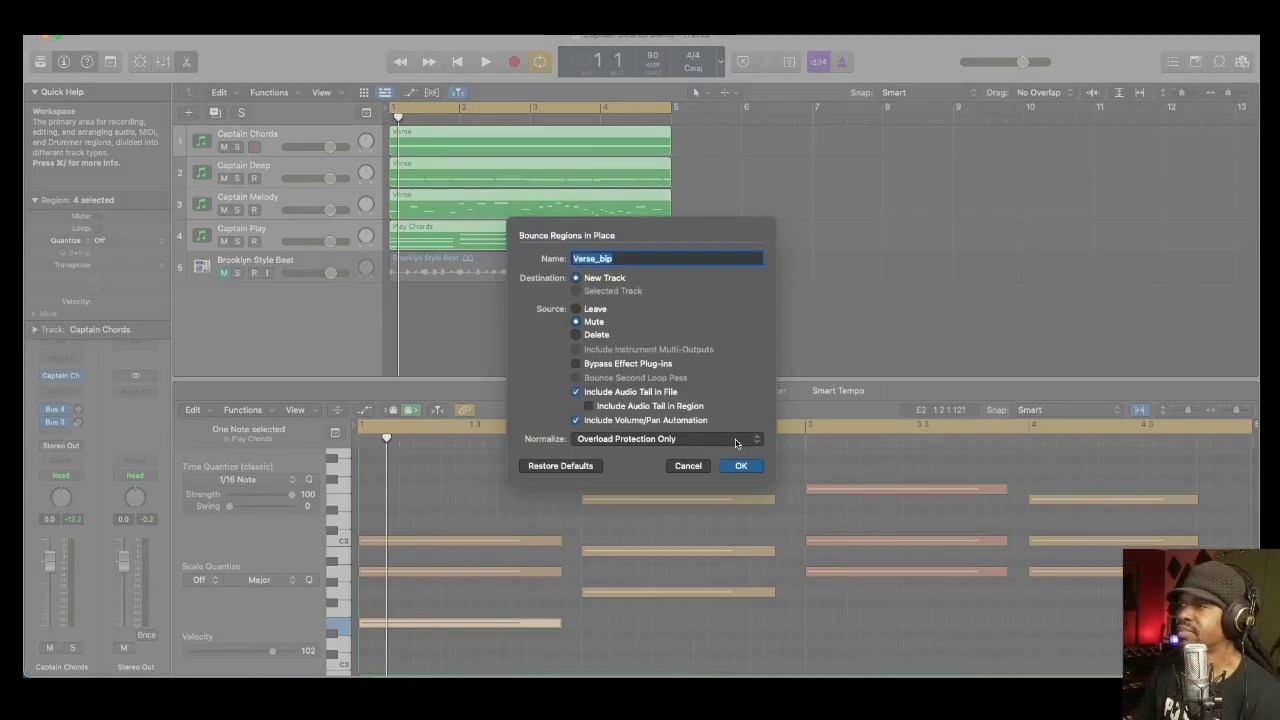
pyautogui.write('sam')
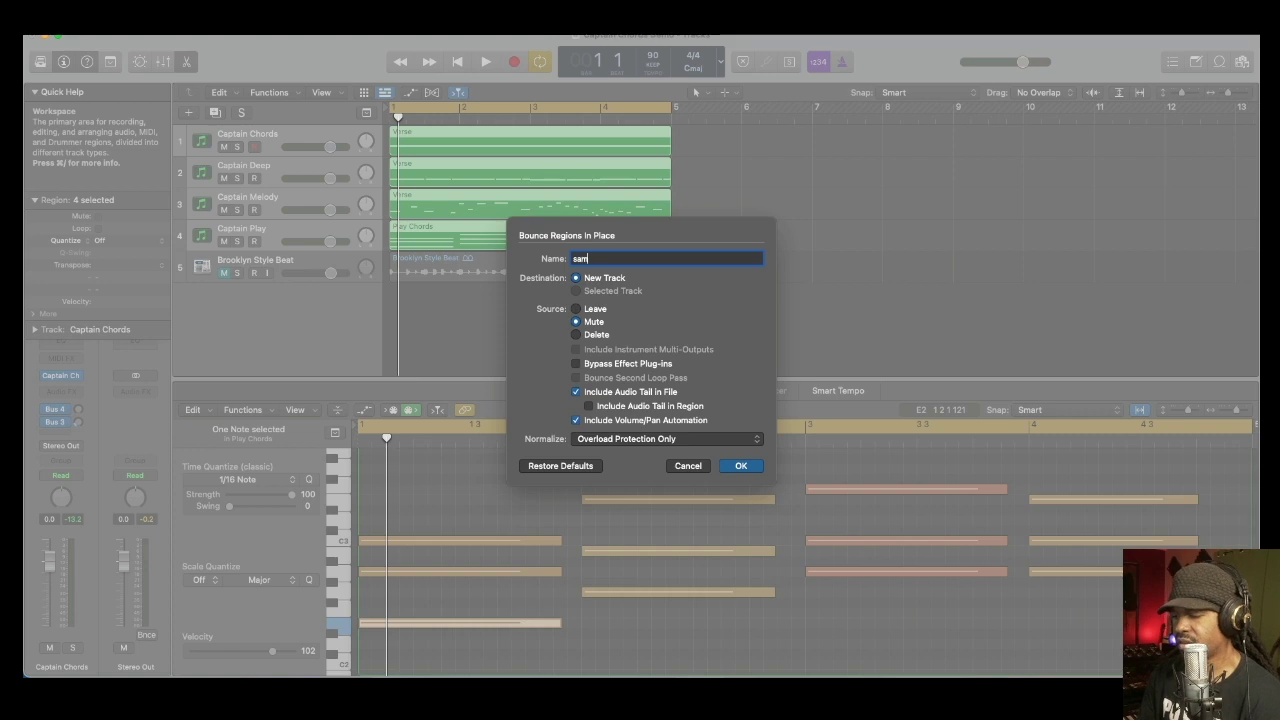
pyautogui.write('ple cap')
pyautogui.press('Return')
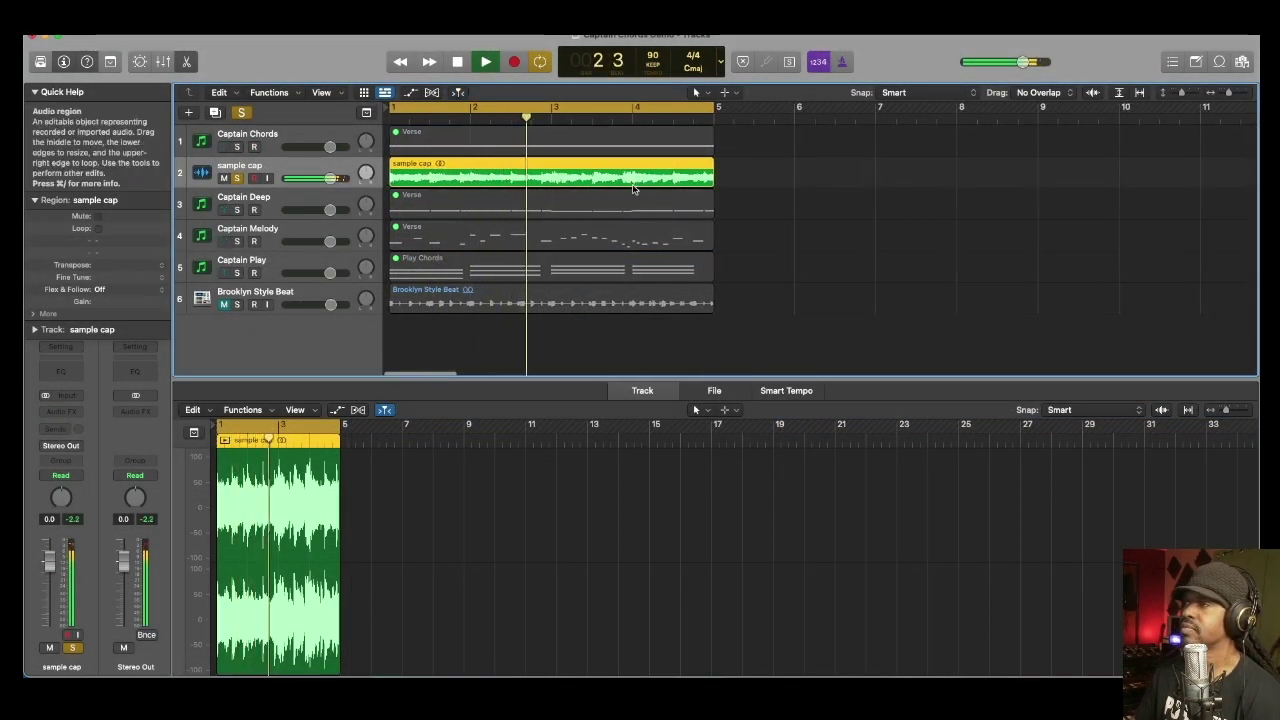
# Close the editor pane and play the bounced sample cap region from the start.
pyautogui.press('space')
pyautogui.press('e')
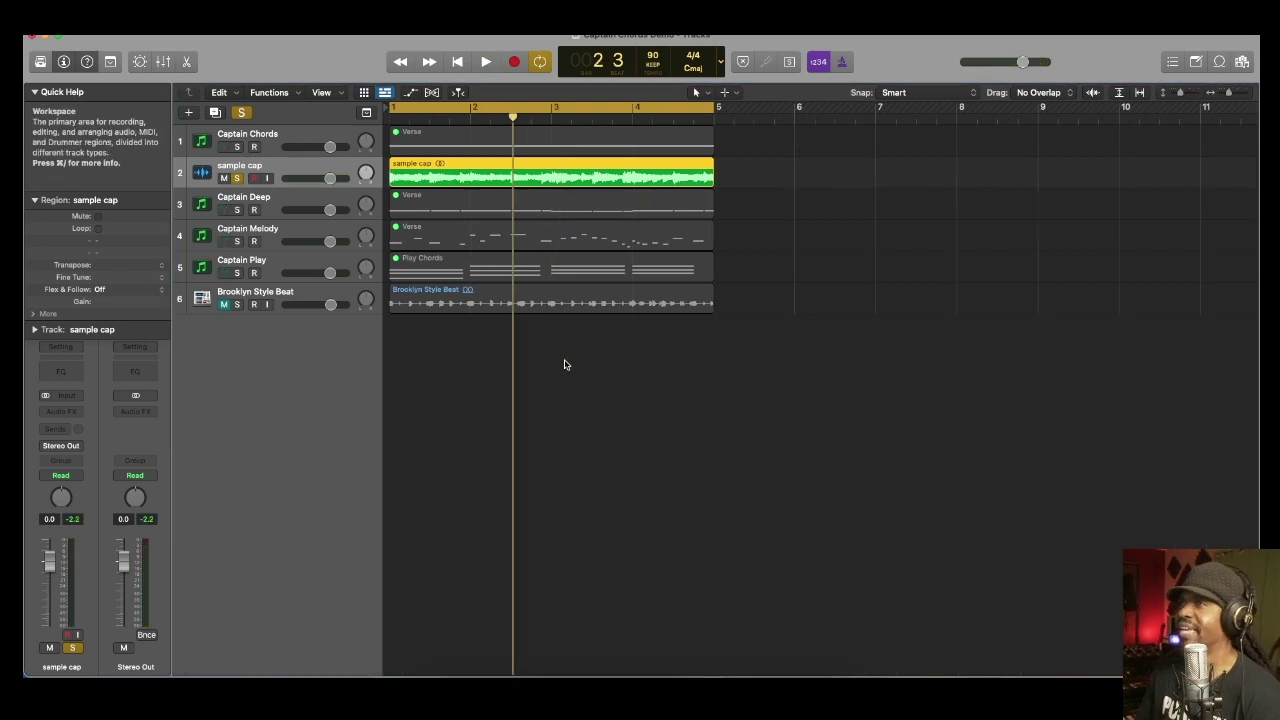
pyautogui.press('Return')
pyautogui.press('space')
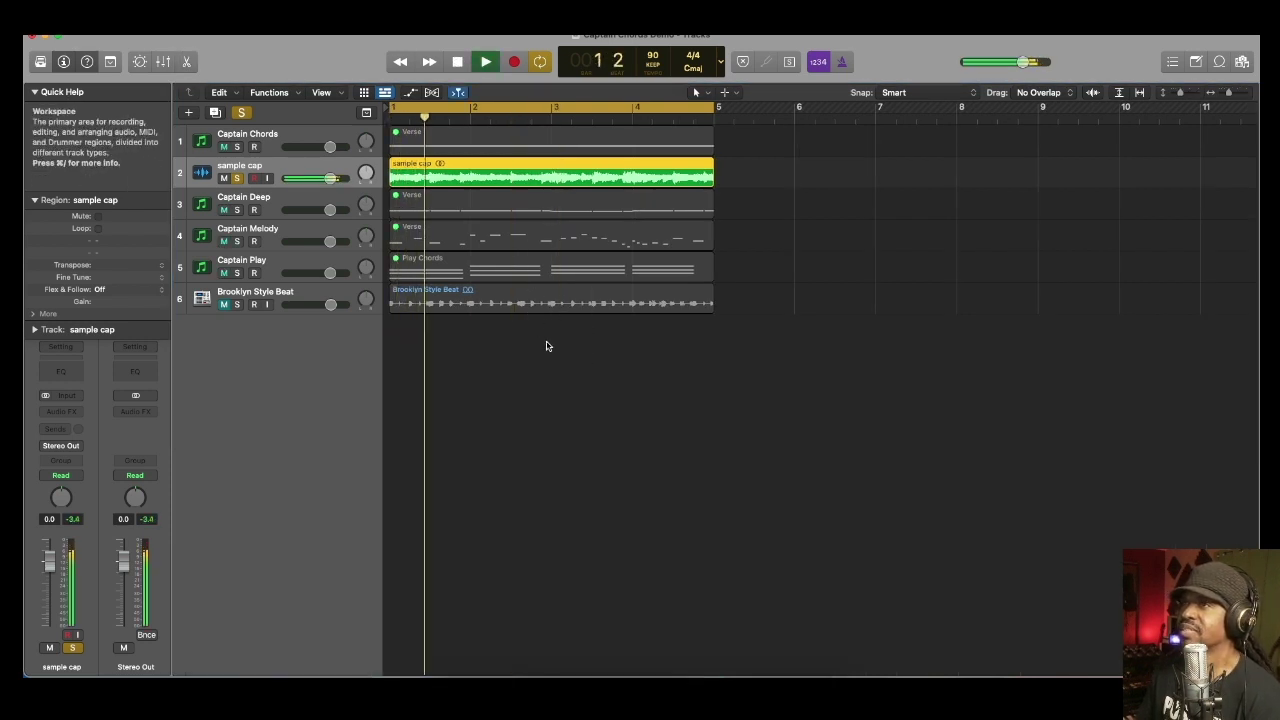
pyautogui.press('space')
pyautogui.press('space')
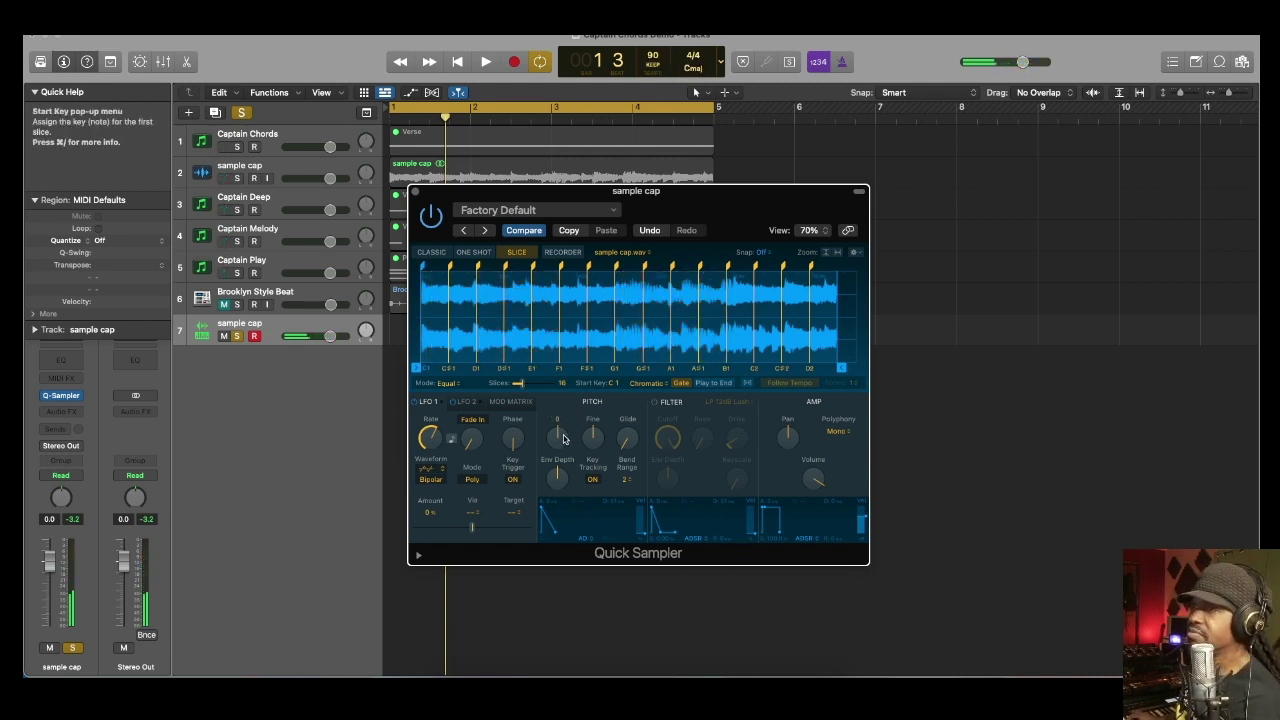
# Set Quick Sampler's coarse pitch to -4 and the number of equal slices to 8.
pyautogui.moveTo(563, 438); pyautogui.dragTo(563, 453)
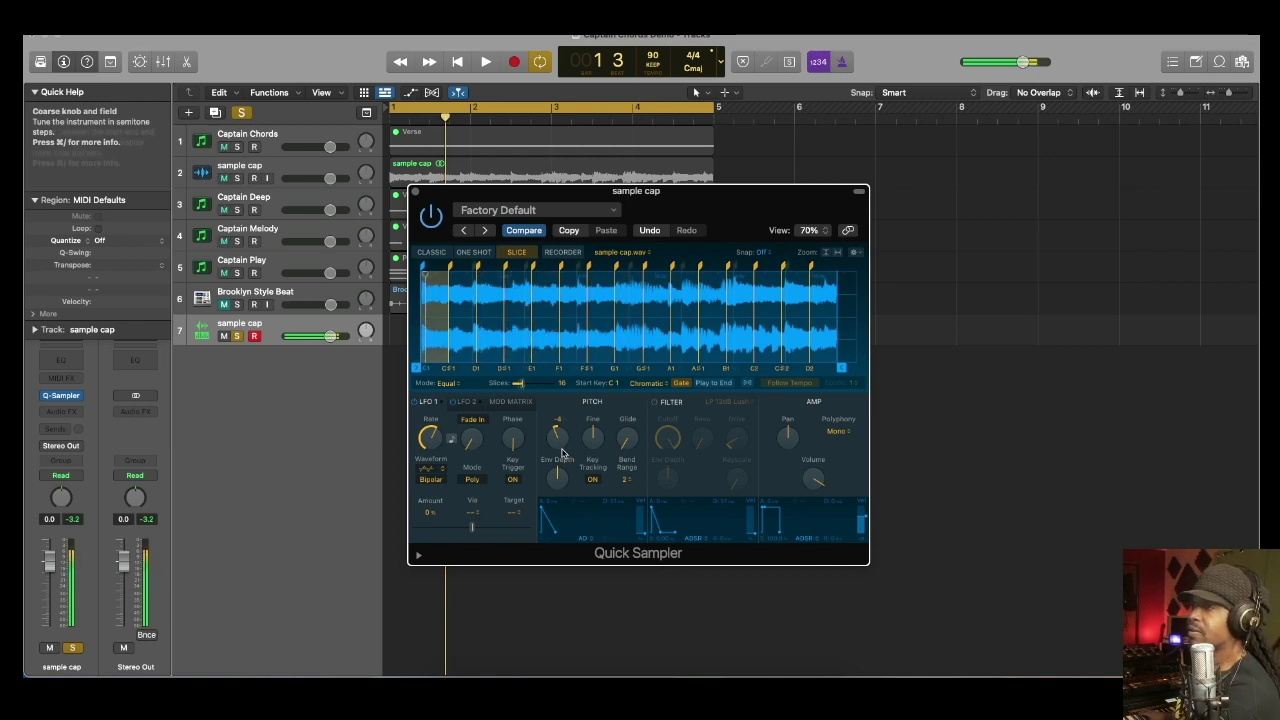
pyautogui.moveTo(519, 383); pyautogui.dragTo(516, 383)
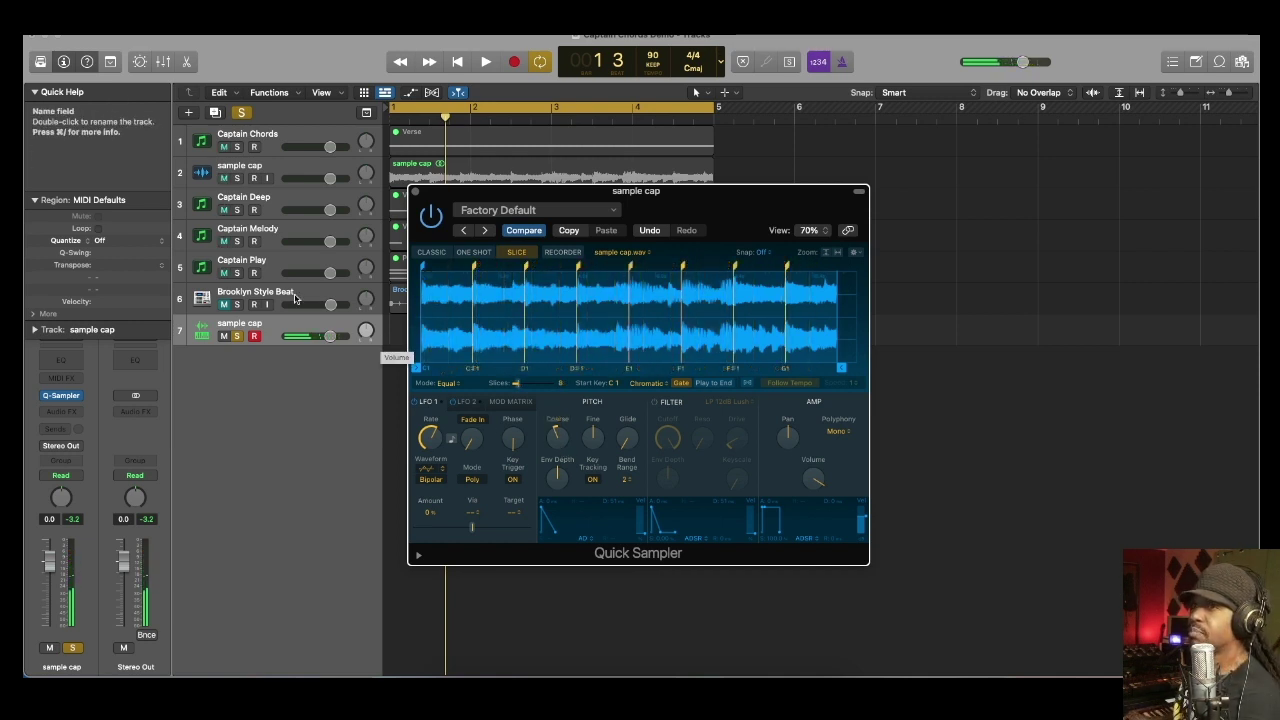
# Solo the Brooklyn Style Beat track with the sampler and play the sample slices over the beat from bar 1.
pyautogui.click(235, 304)
pyautogui.press('Return')
pyautogui.press('space')
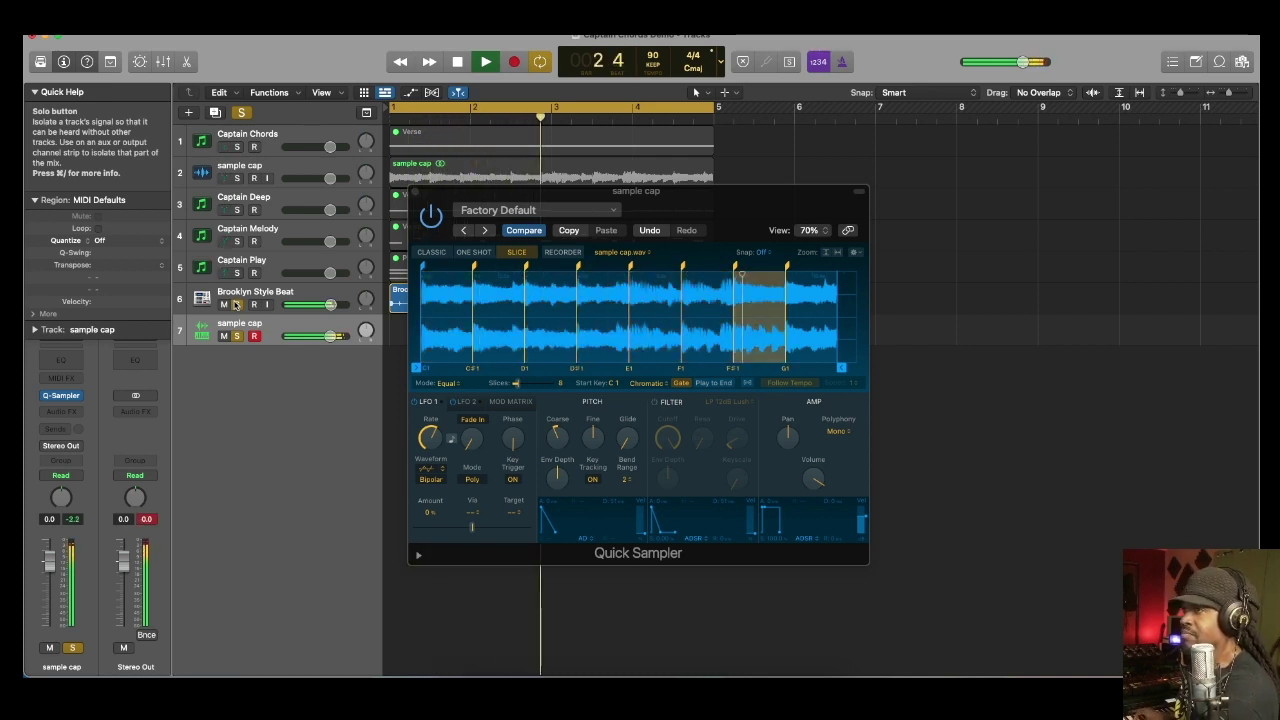
pyautogui.press('space')
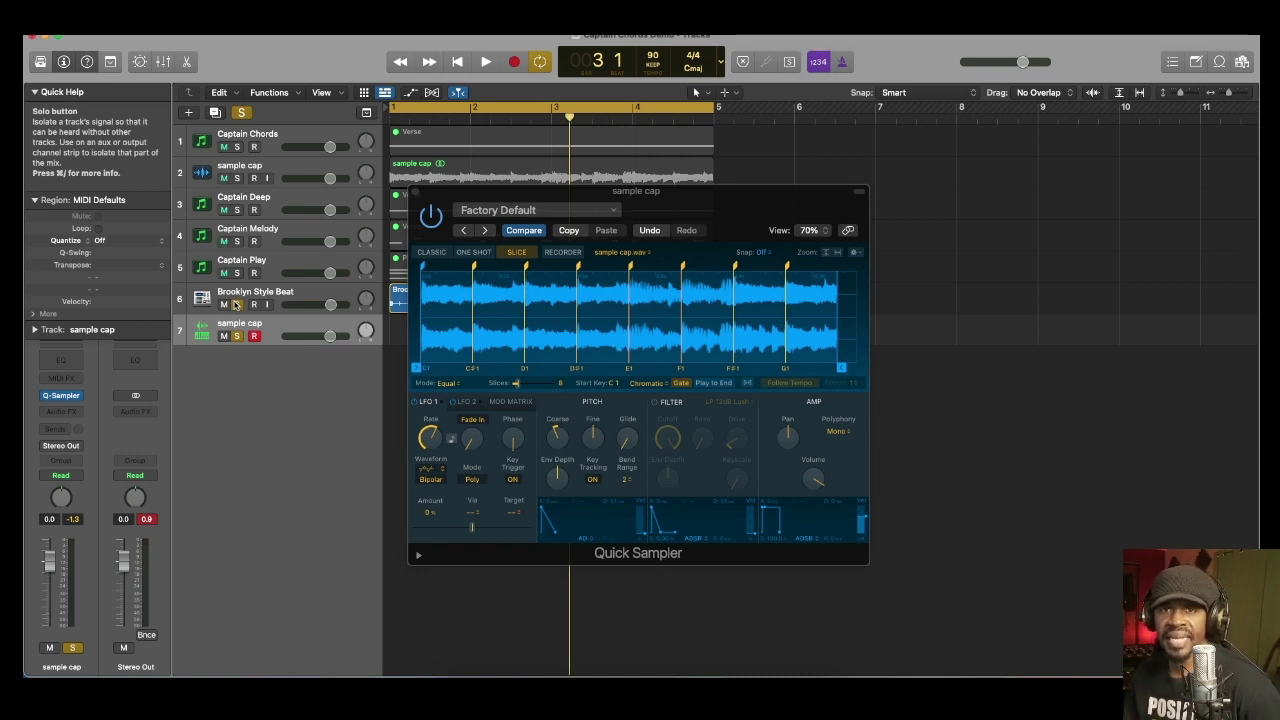
pyautogui.click(236, 304)
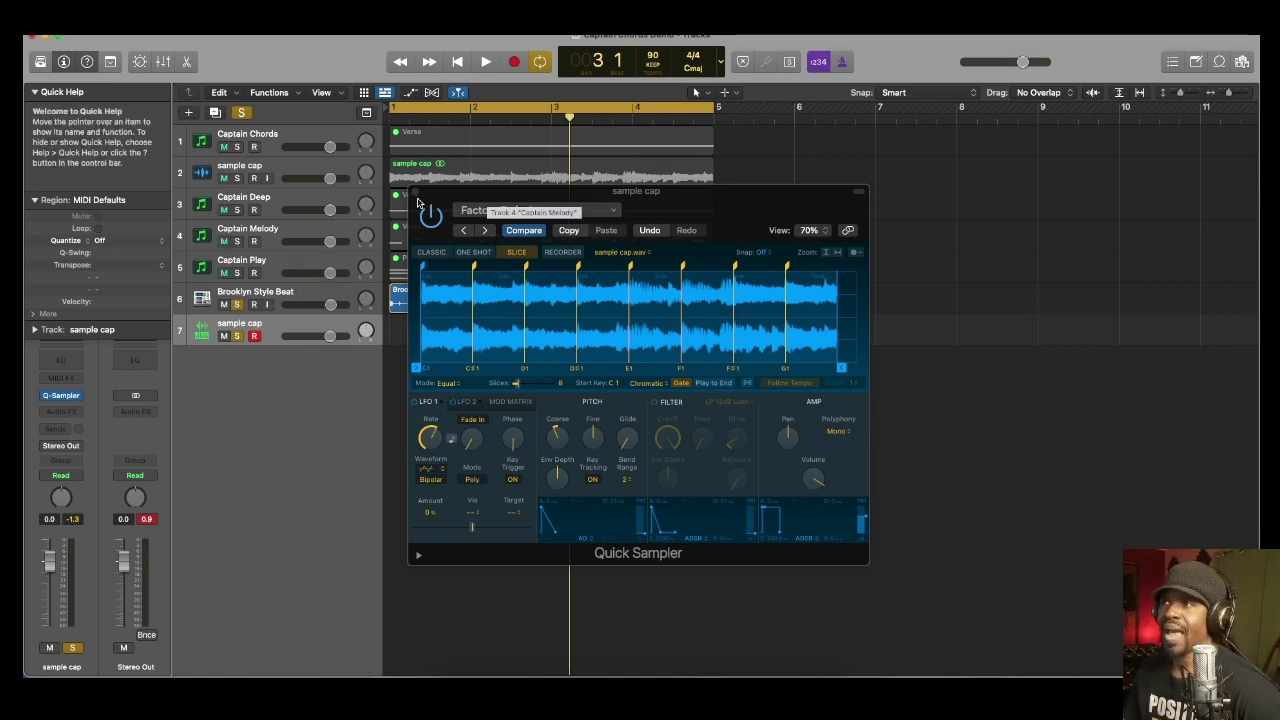